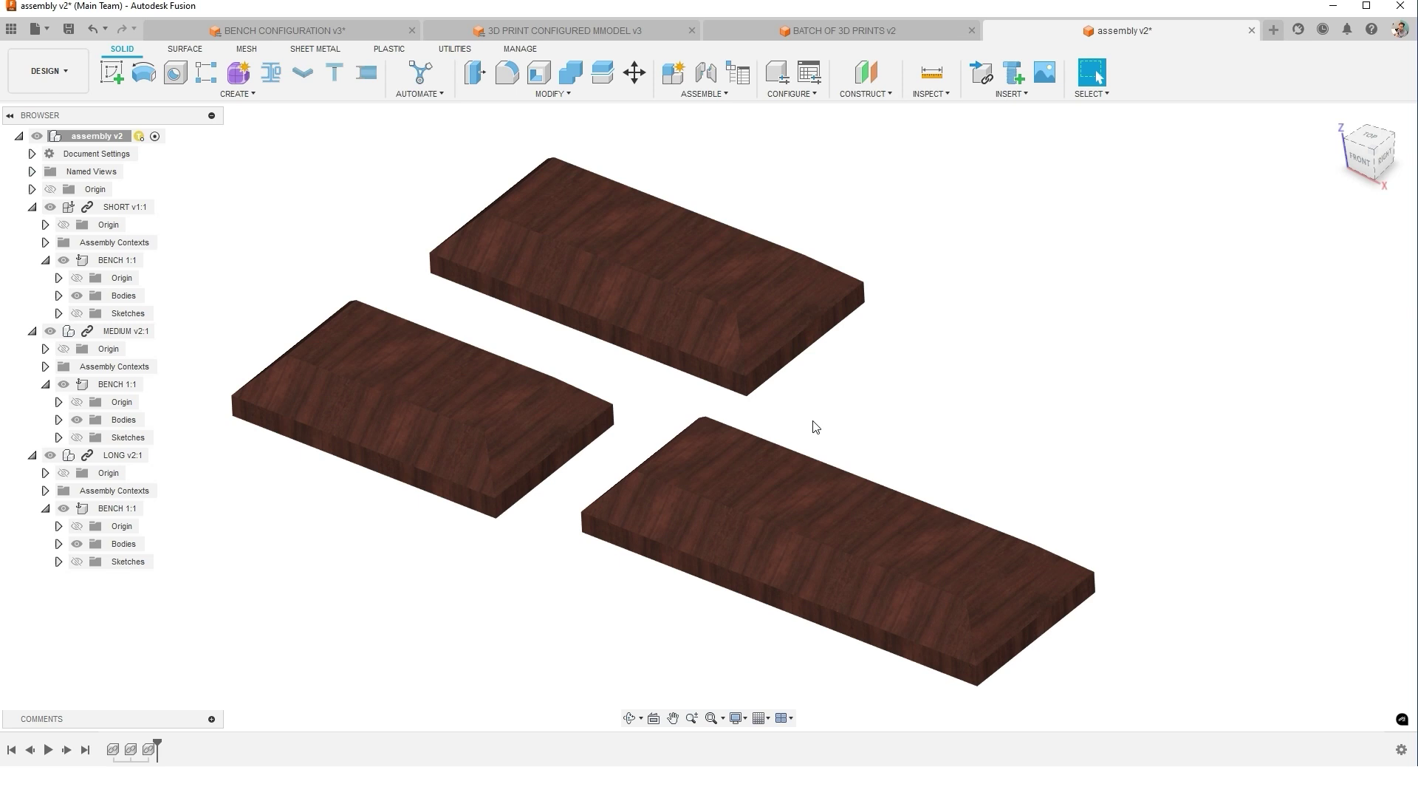
Examine the sample assemblies and the configuration table of the 3D print model, including its size values and appearance themes
scroll(815, 427, "down", 2)
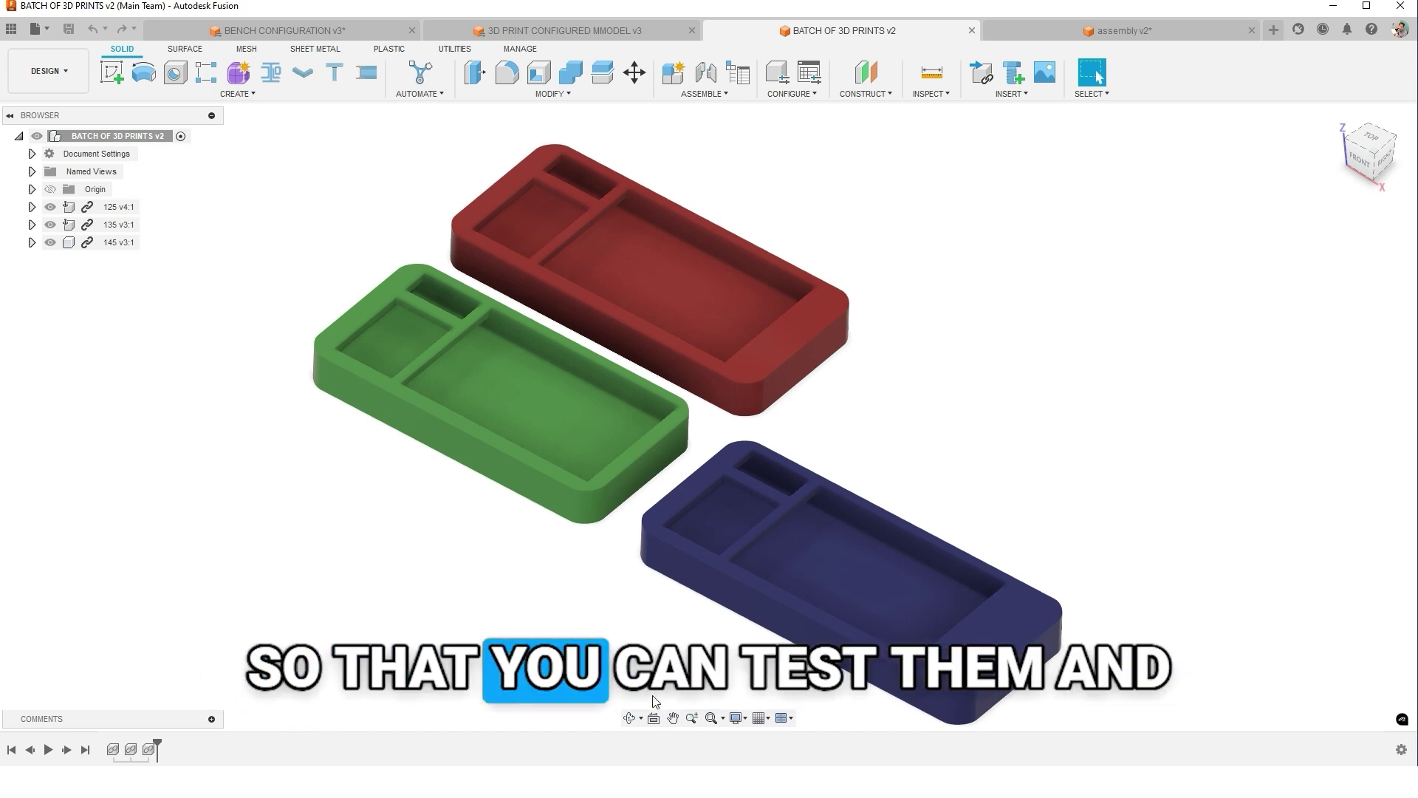
middle_click_drag(653, 696, 673, 659, "shift")
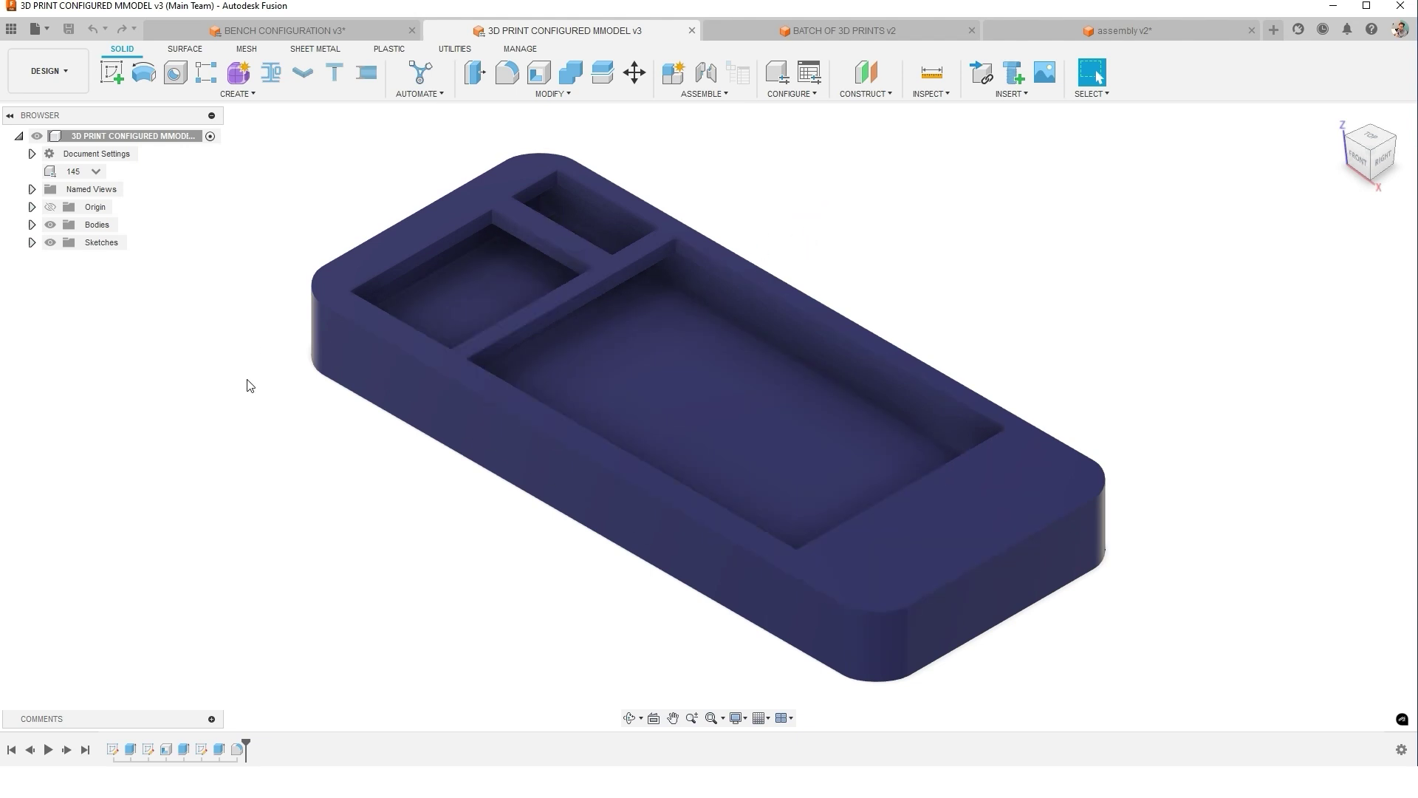
left_click(780, 74)
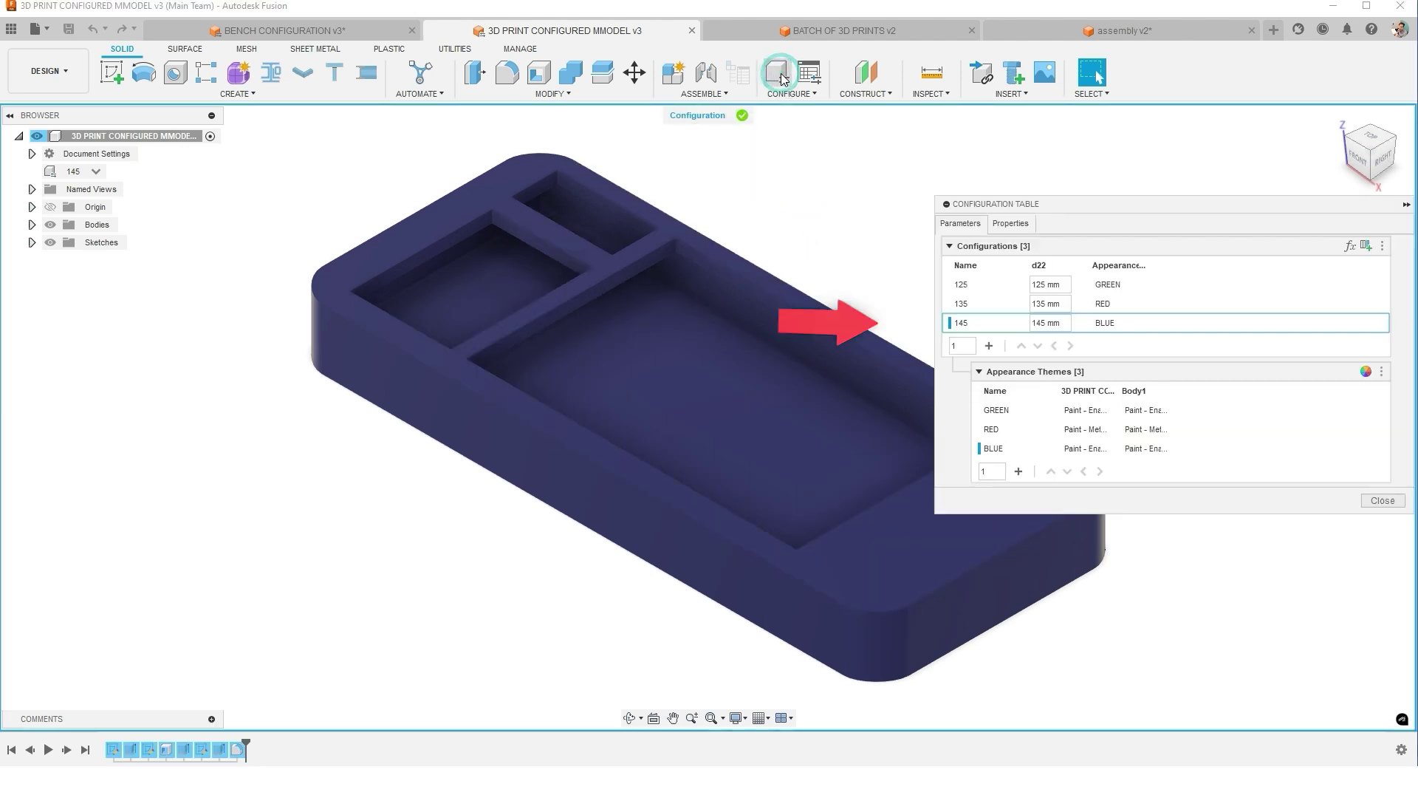
left_click(1047, 286)
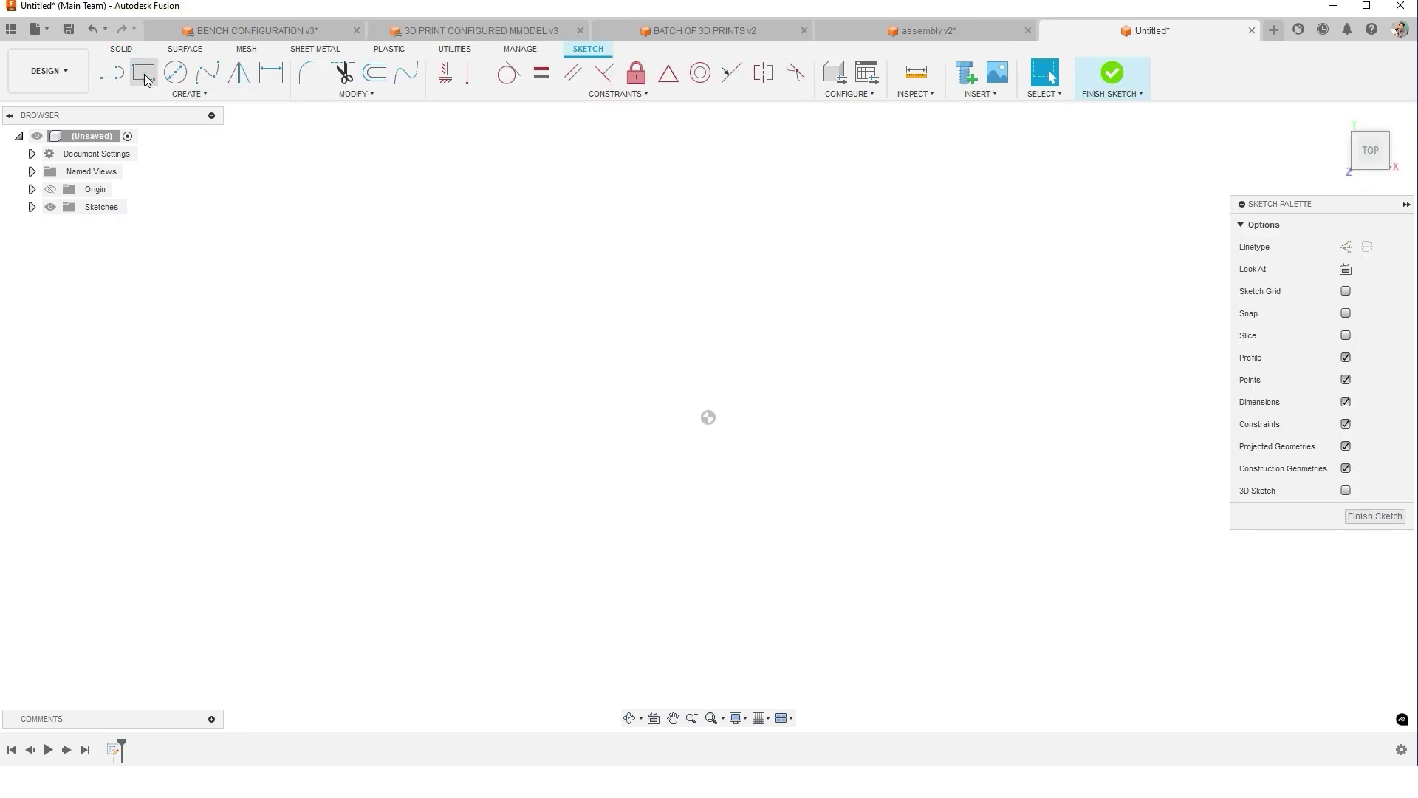
Sketch a two-point rectangle starting at the origin in the new design's top-plane sketch
left_click(146, 76)
left_click(708, 417)
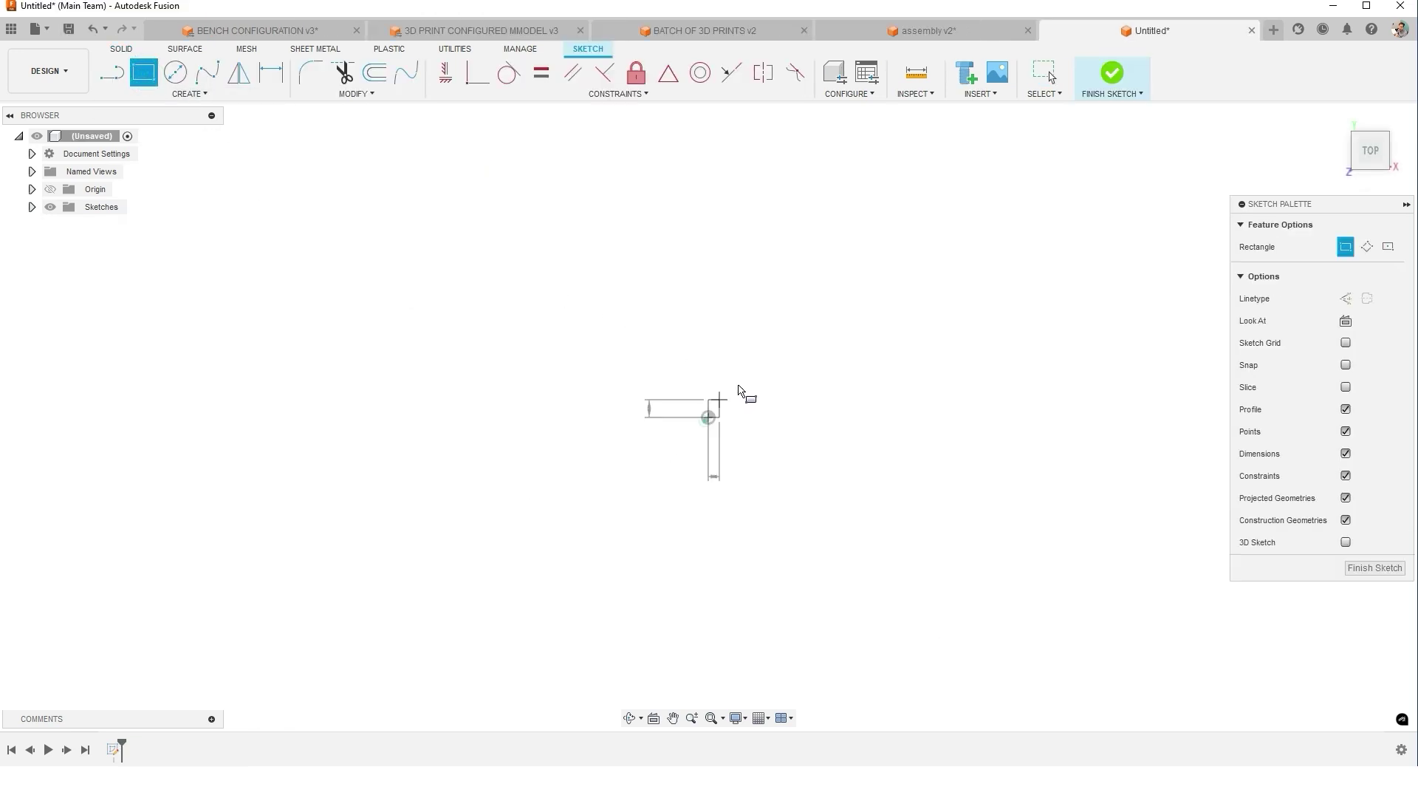
left_click(1156, 190)
mouse_move(1101, 310)
middle_mouse_down("shift")
mouse_move(1005, 352)
mouse_move(907, 351)
mouse_move(960, 339)
middle_mouse_up("shift")
Dimension the rectangle's front edge along the X direction to 1000 mm
key("d")
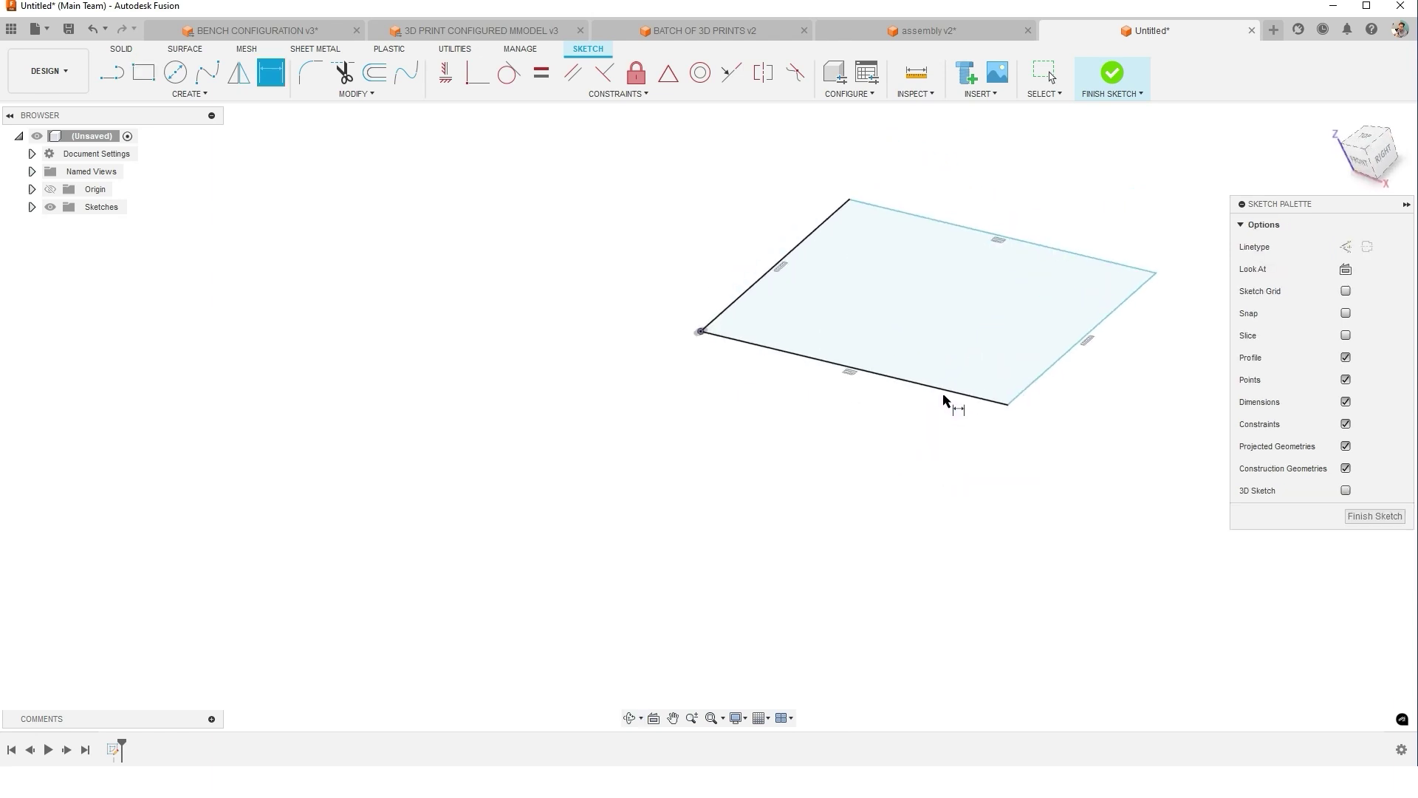
left_click(945, 398)
left_click(933, 416)
type("1")
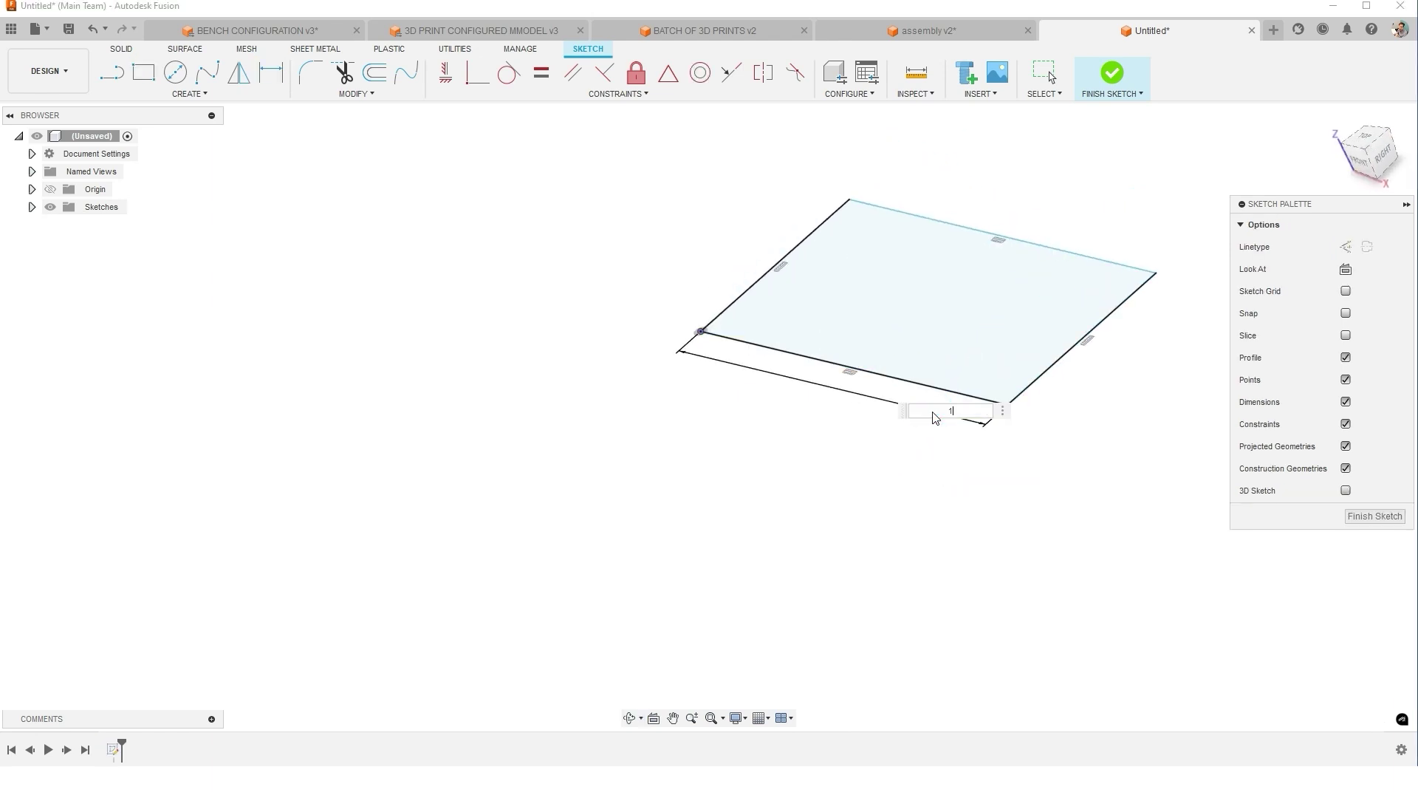
type("000")
key("Return")
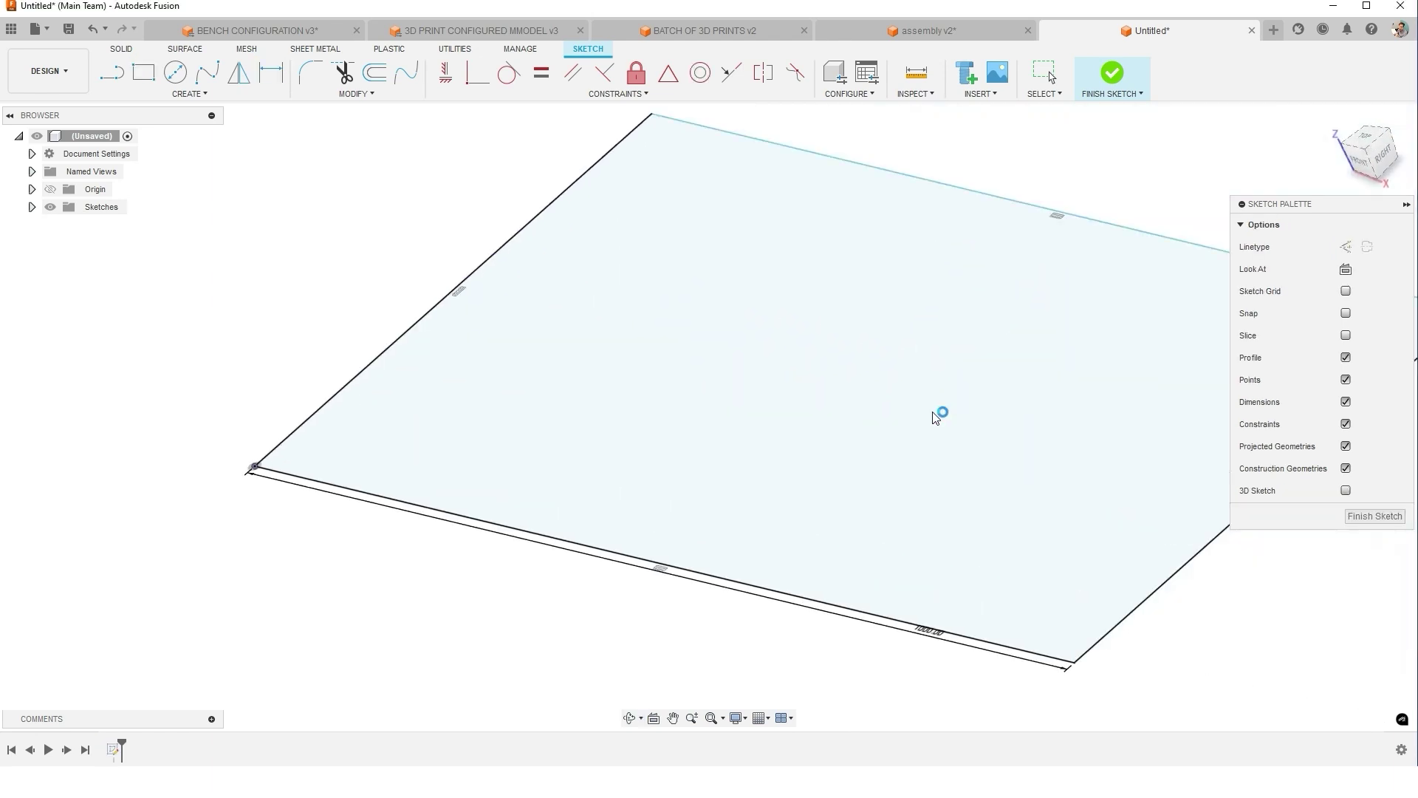
Dimension the rectangle's shorter side edge to 400 mm
scroll(316, 298, "down", 3)
left_click(366, 318)
left_click(347, 298)
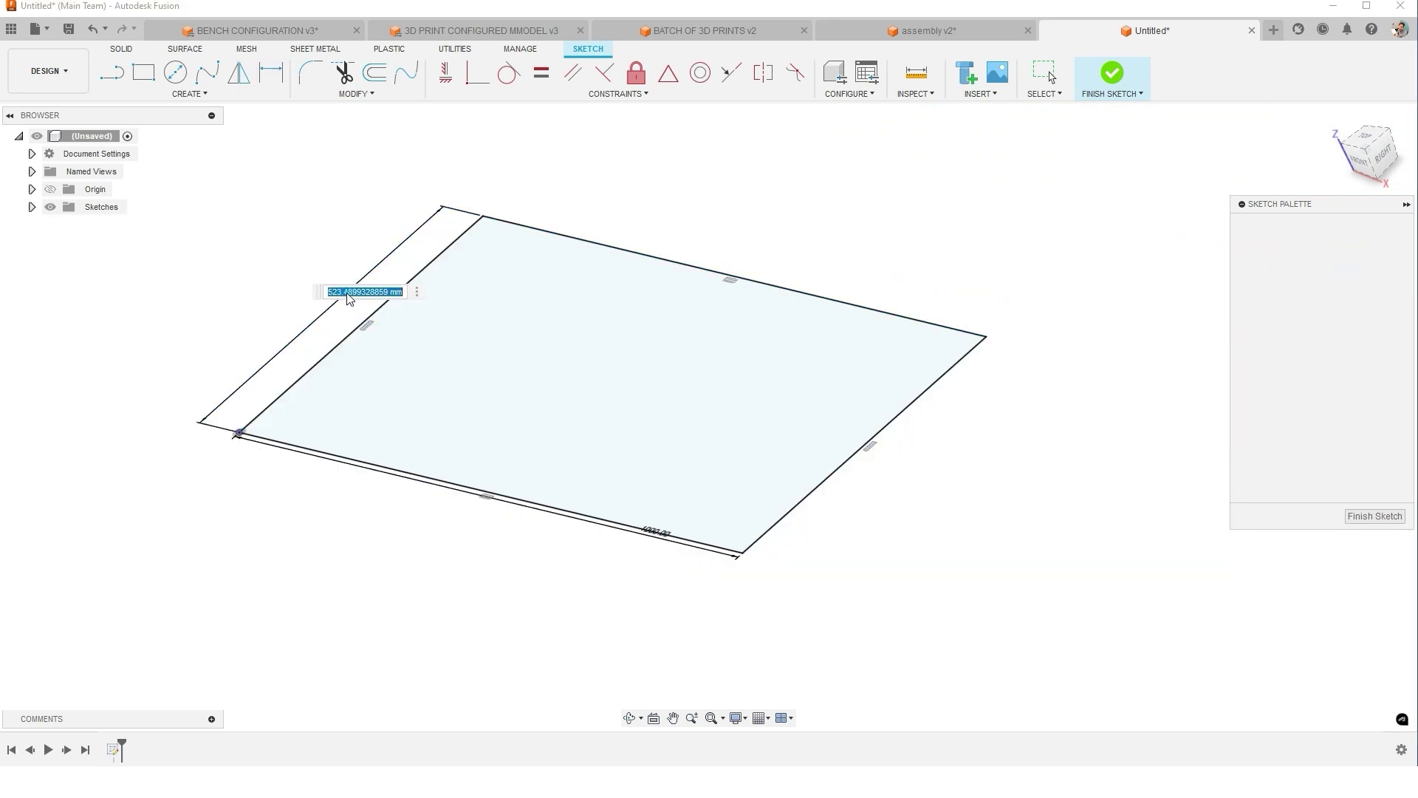
type("40")
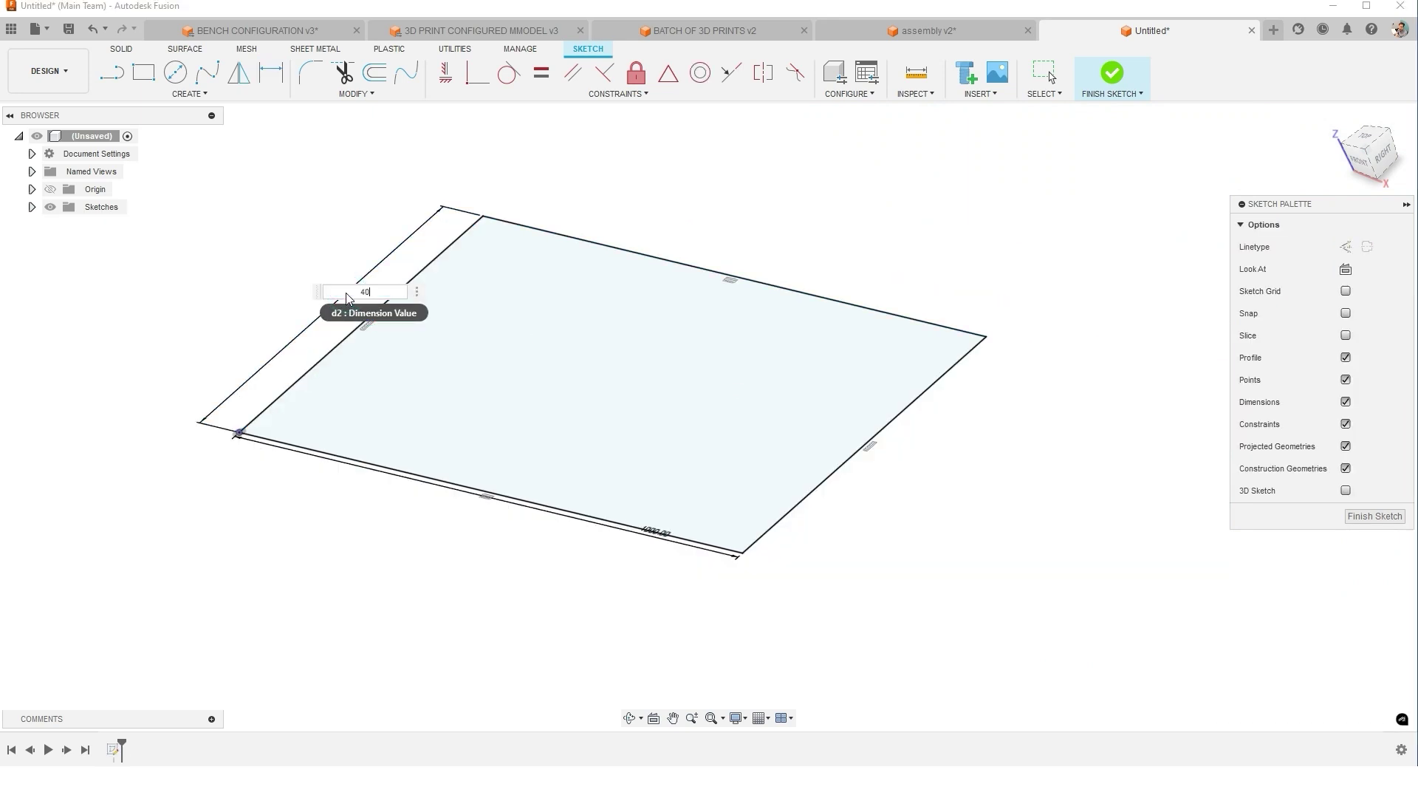
key("Return")
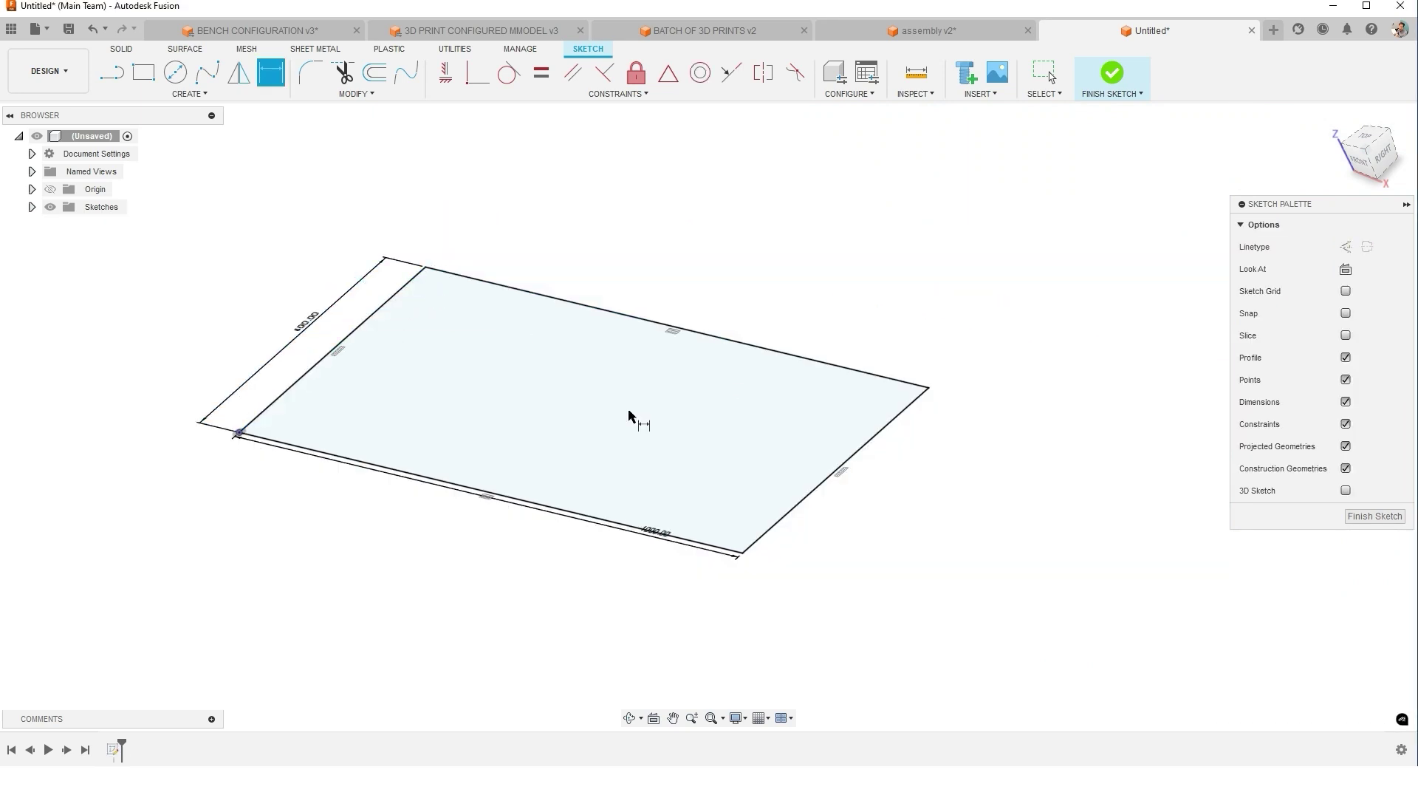
Extrude the rectangle 100 mm as a new body and chamfer the edges of its top face
key("e")
left_click_drag(586, 400, 548, 332)
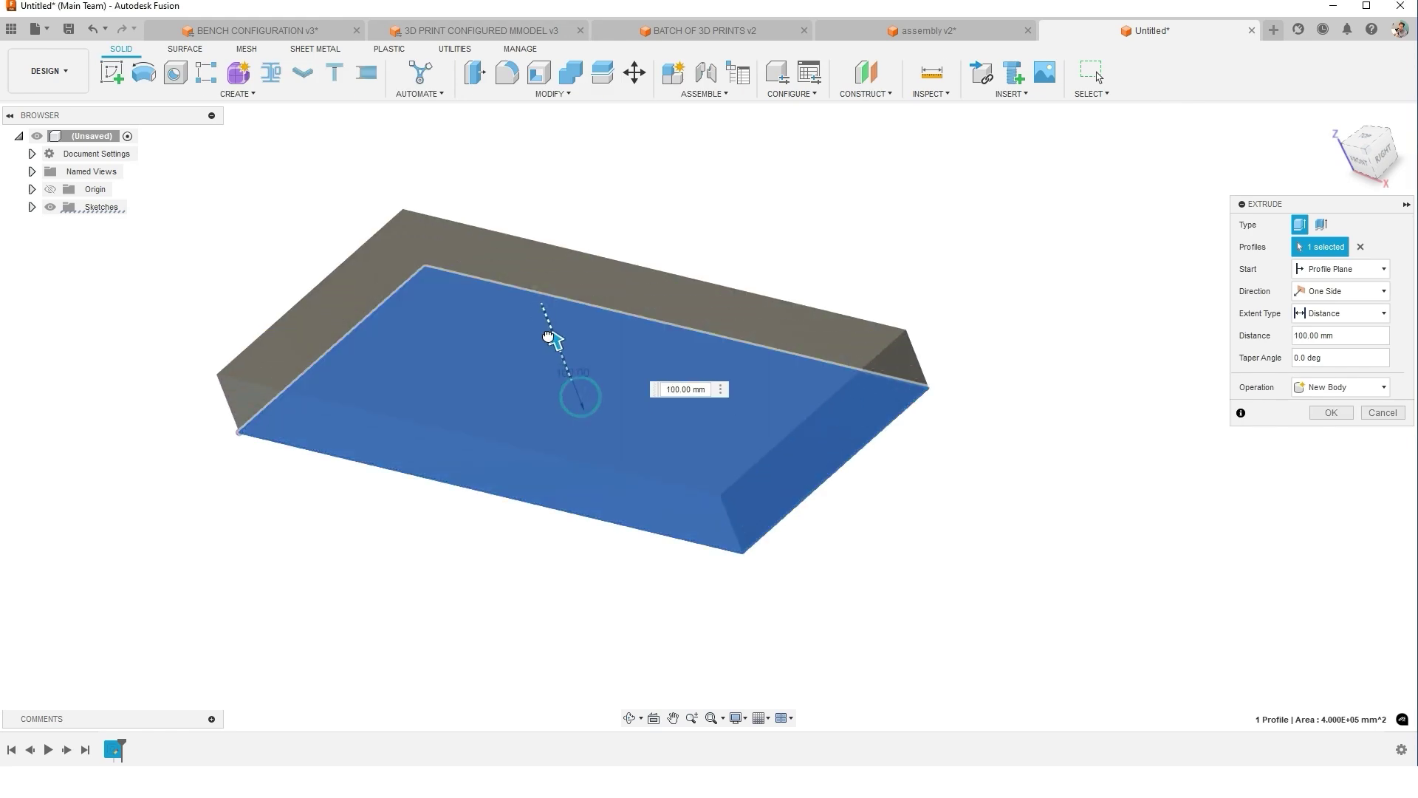
left_click(1334, 414)
left_click(822, 195)
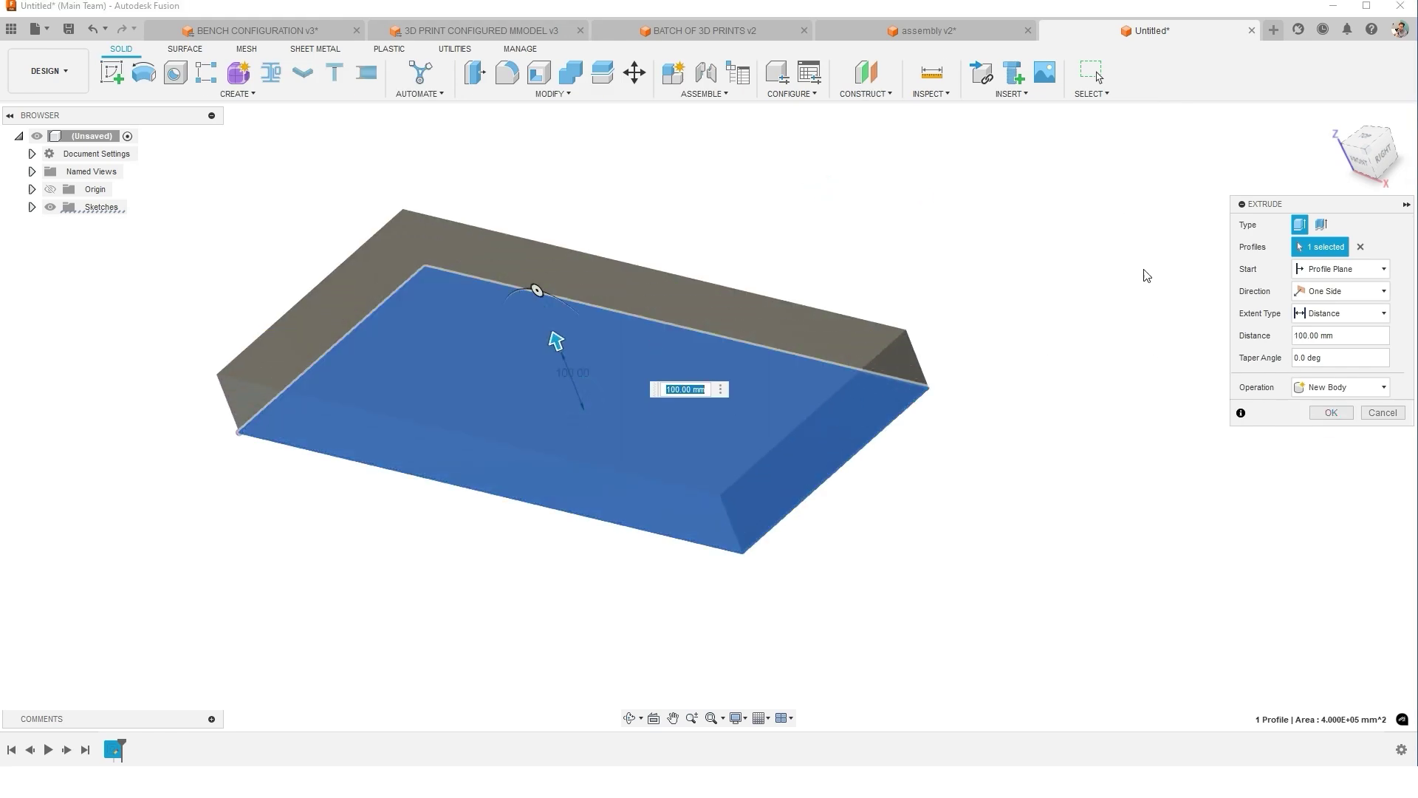
left_click(1334, 412)
type("s")
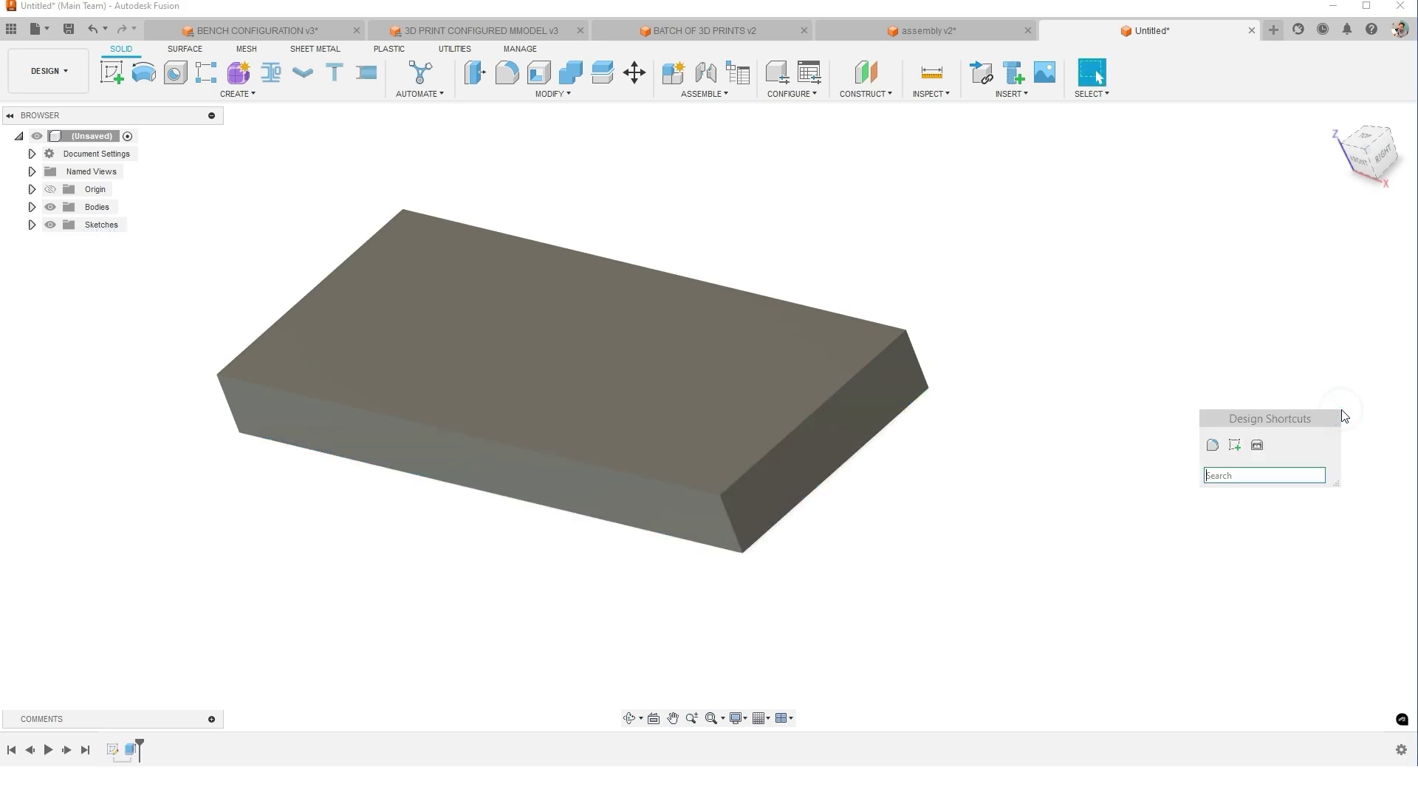
type("cha")
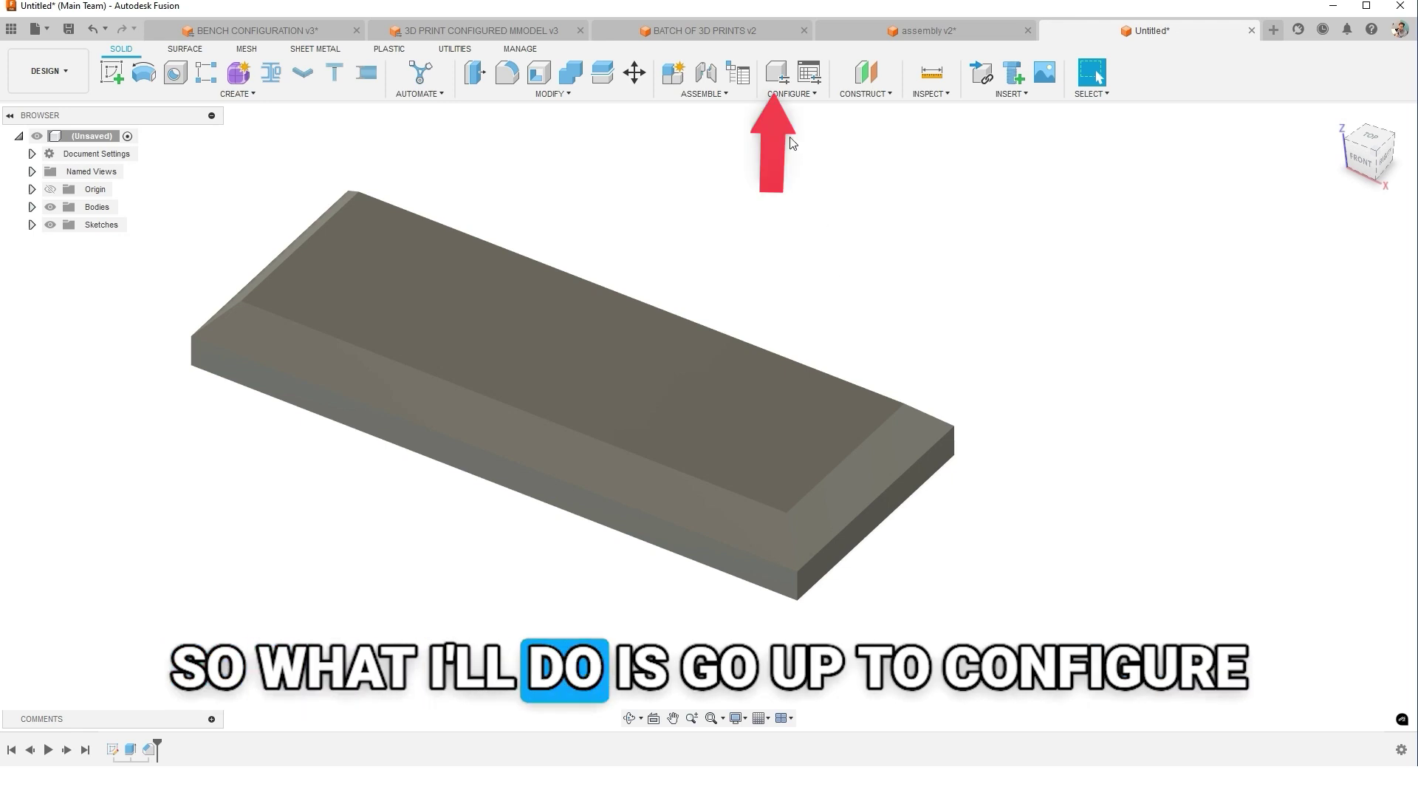
Create a configuration table for the design and mark the Sketch1 dimensions d1 and d2 as configured parameters
left_click(777, 71)
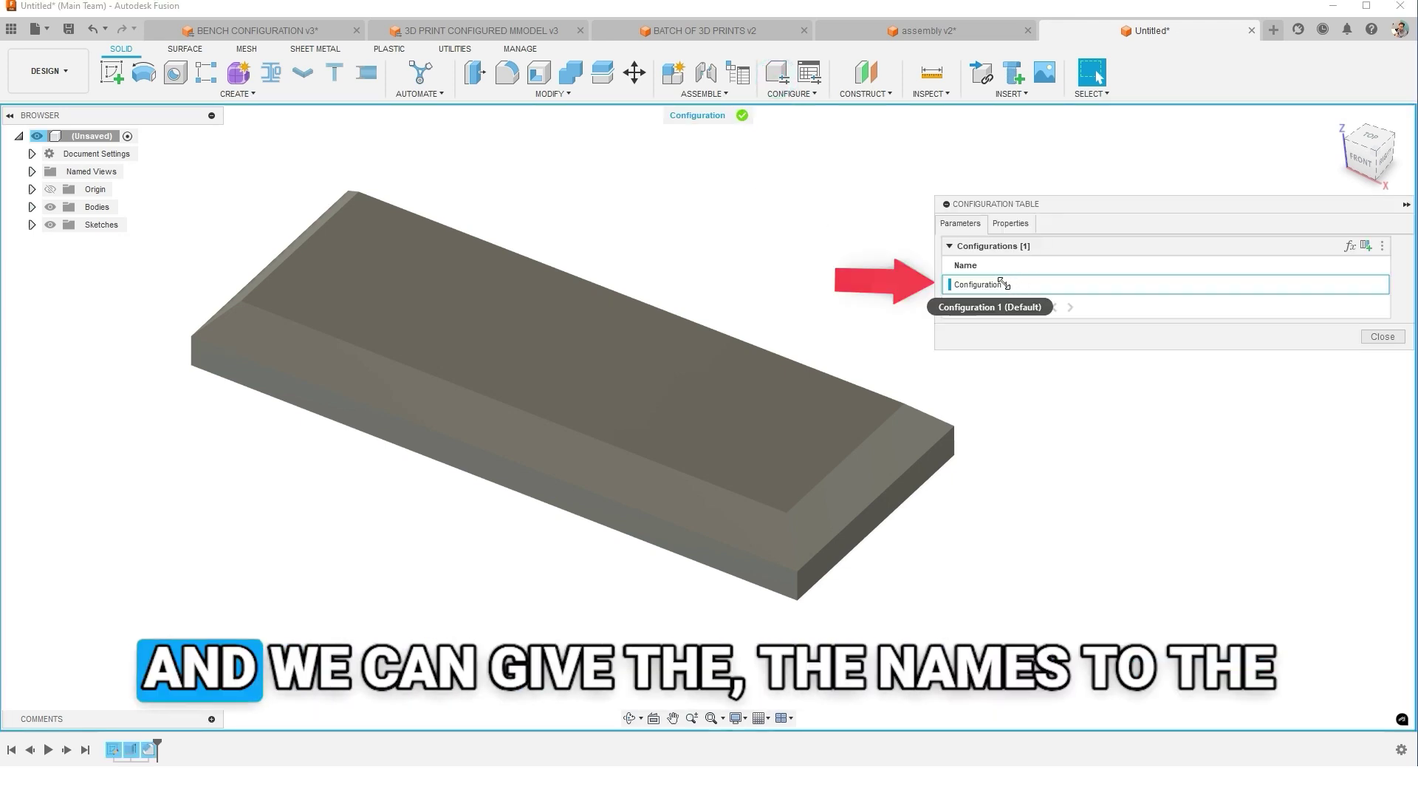
left_click(979, 285)
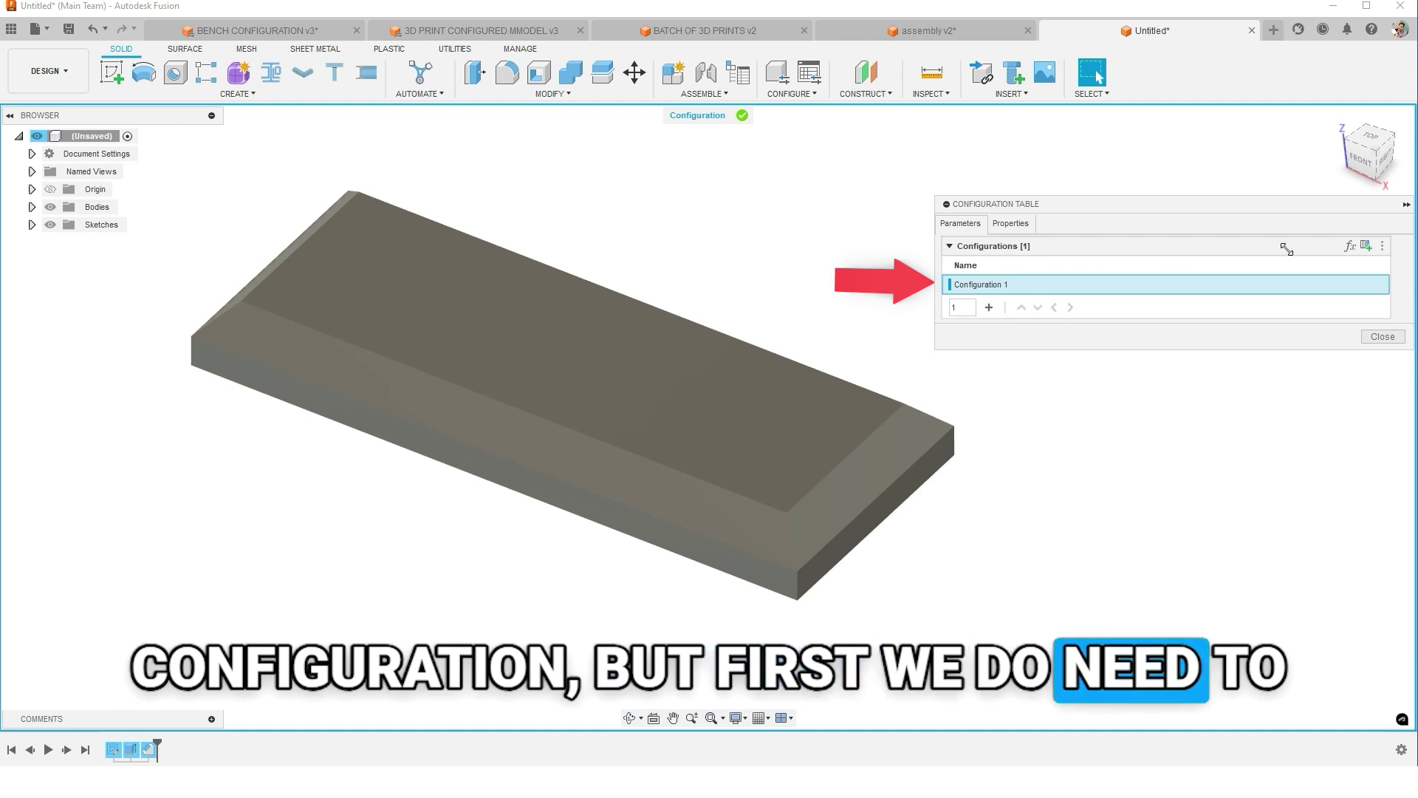
left_click(1346, 246)
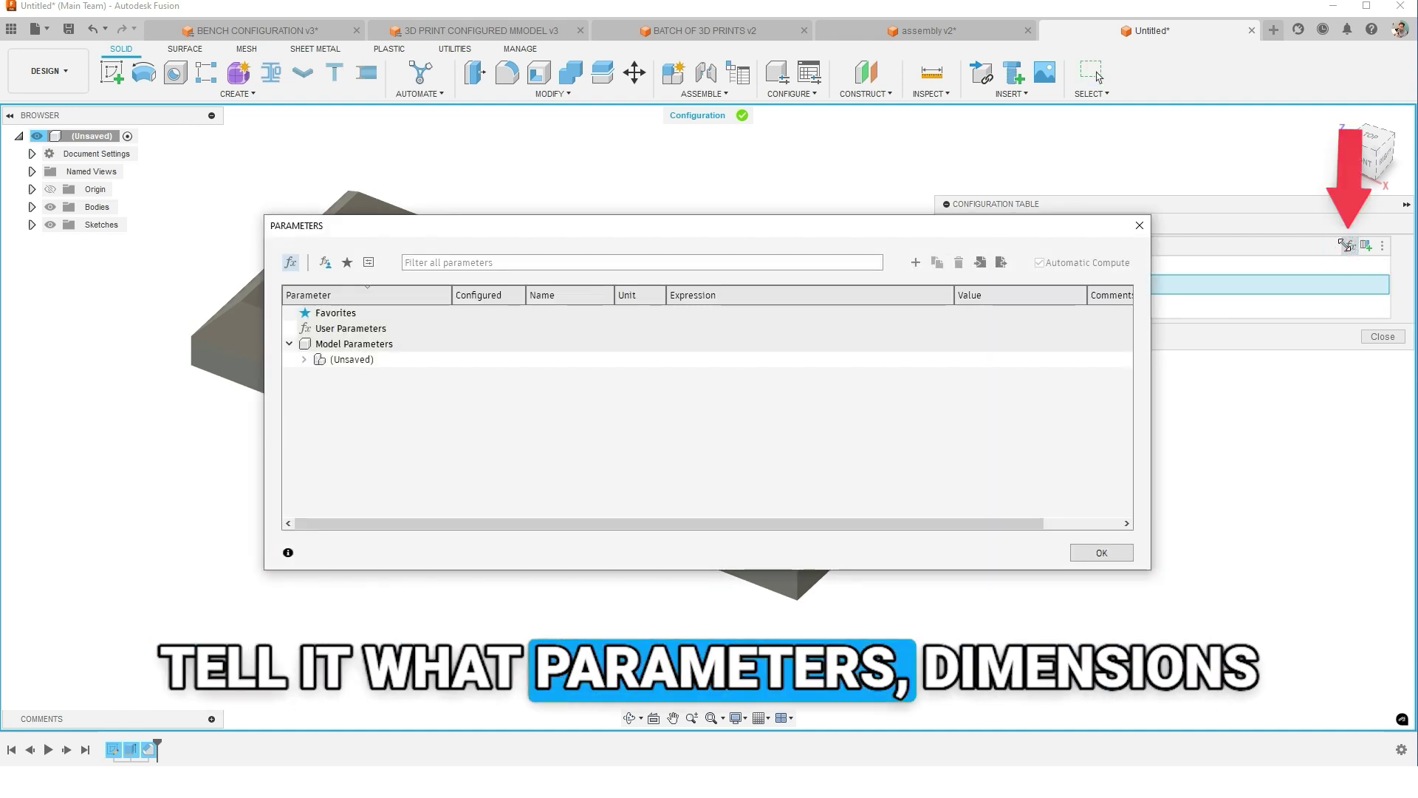
left_click(304, 359)
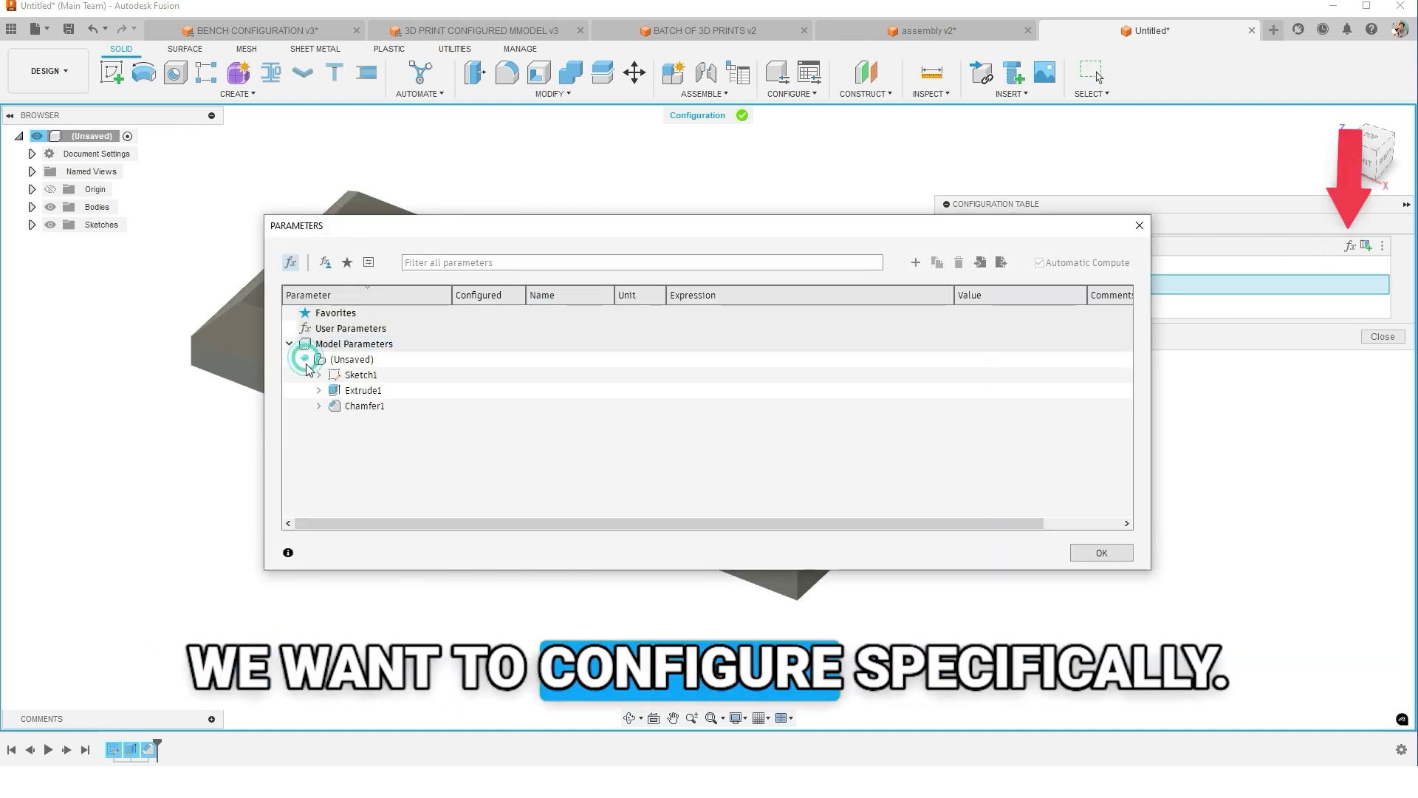
left_click(319, 374)
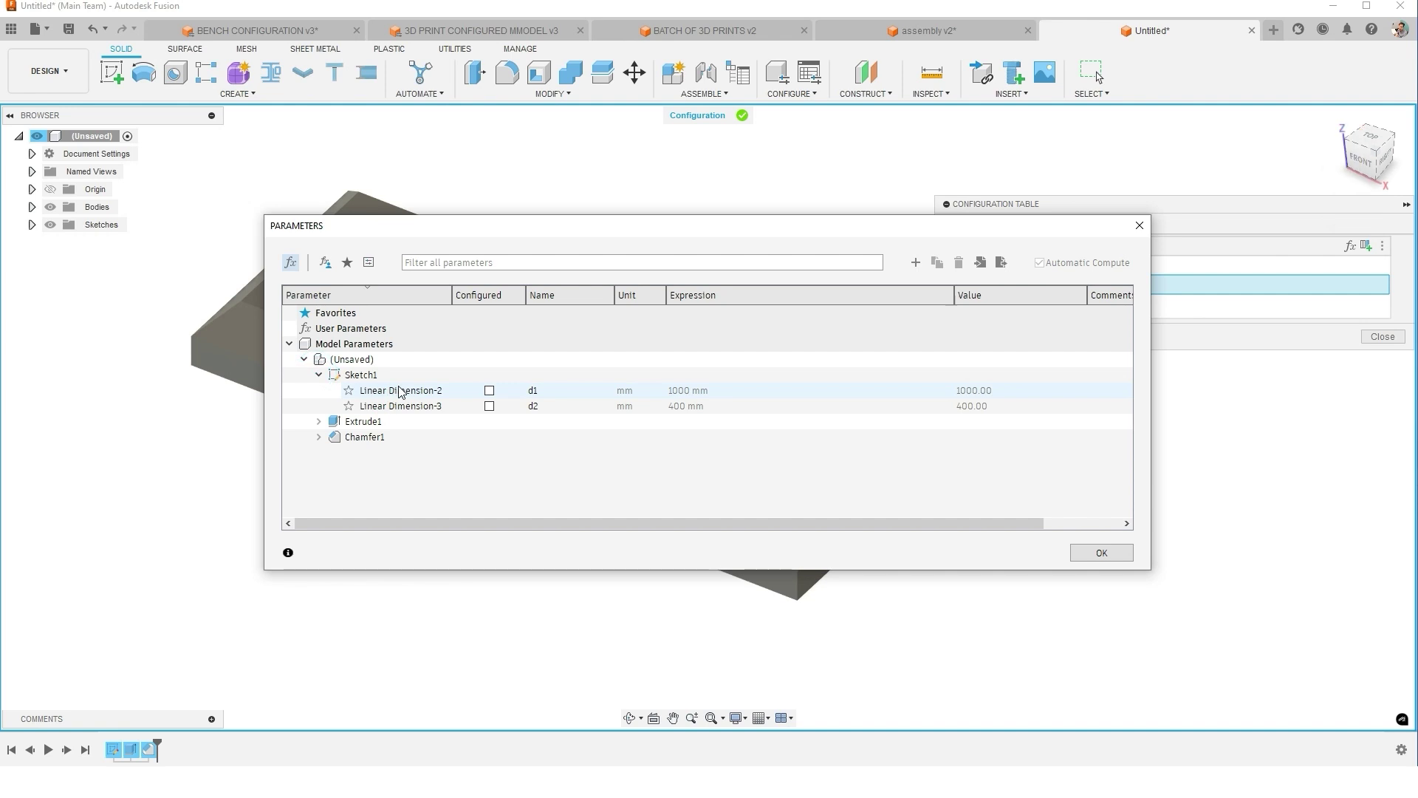
left_click(489, 390)
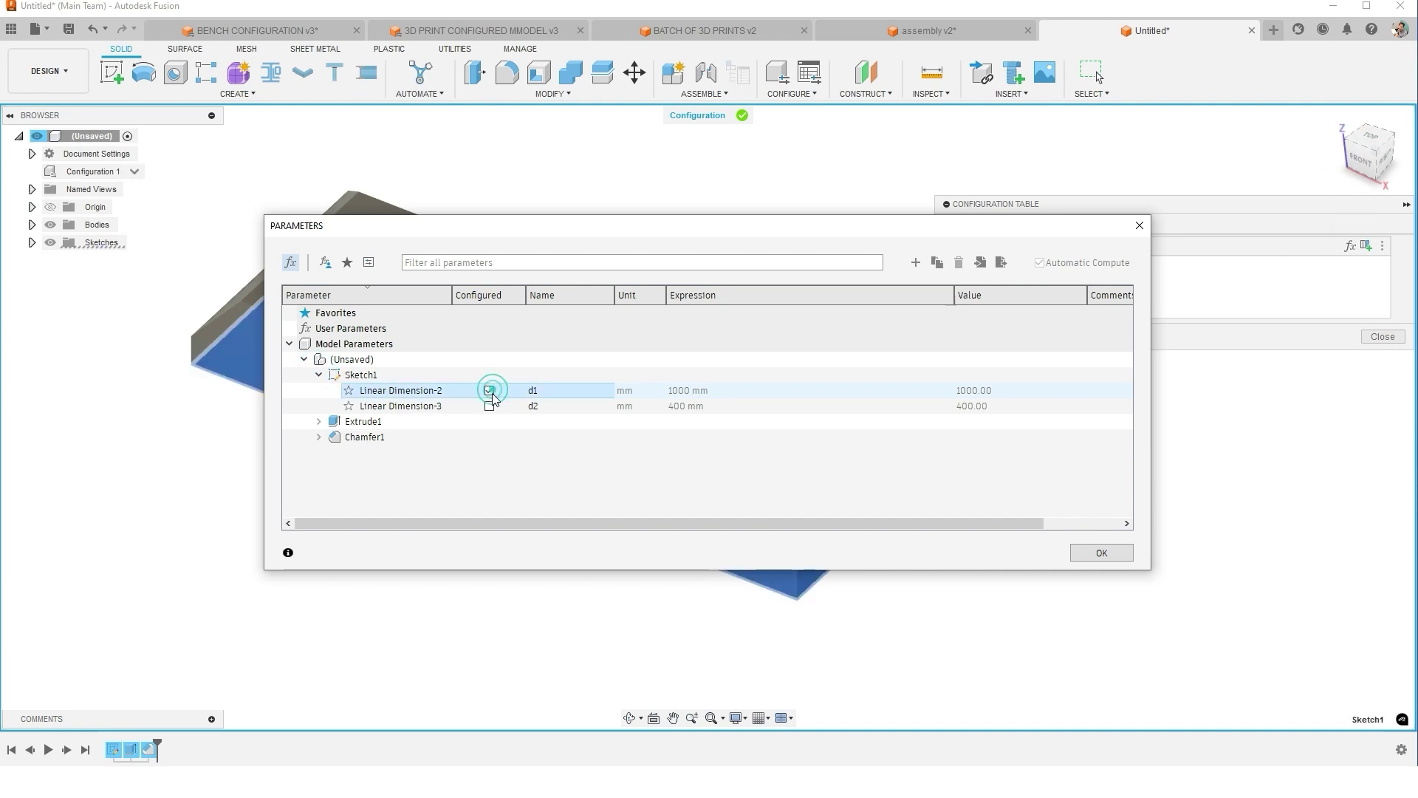
left_click(489, 406)
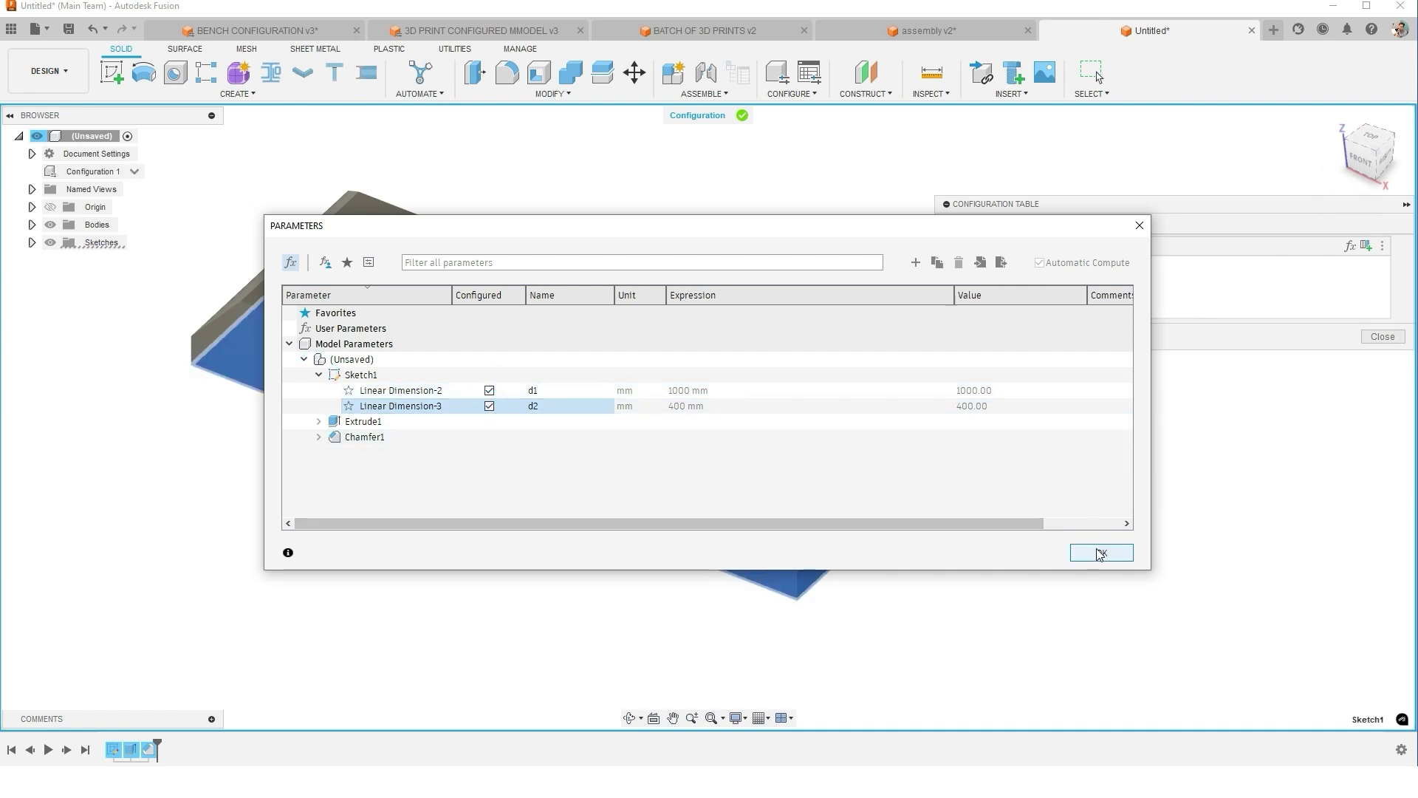
left_click(320, 421)
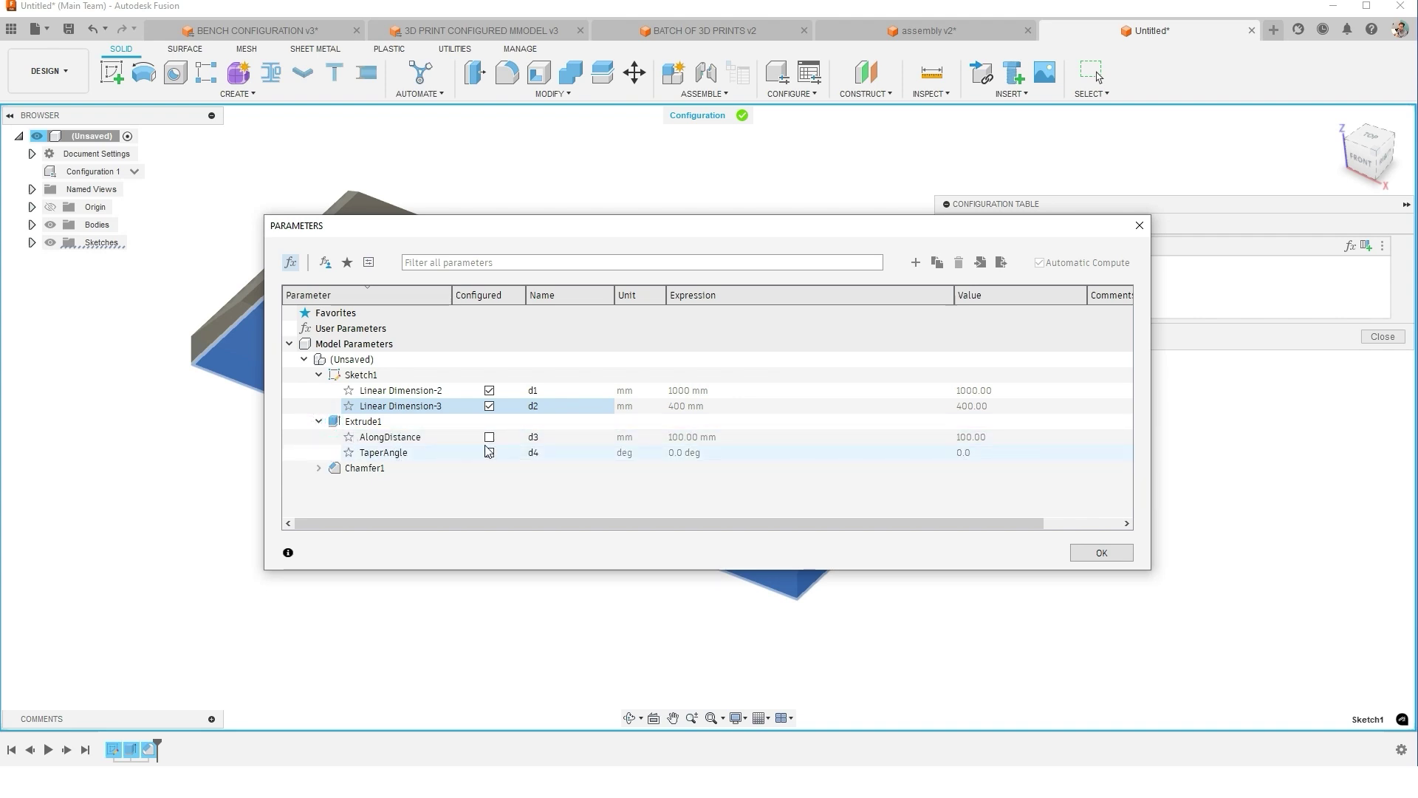
left_click(1084, 554)
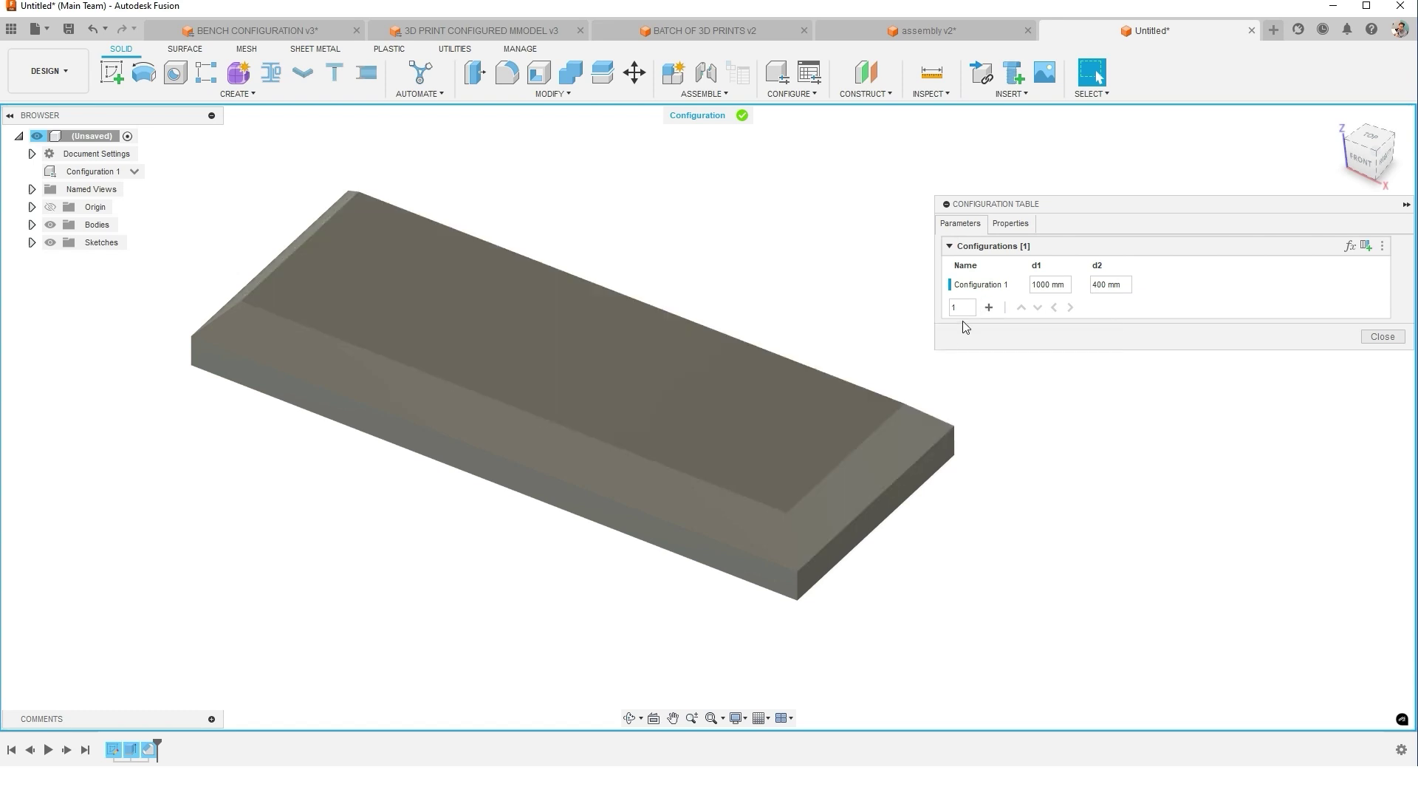
Add two more configurations to the table and name the three rows small, medium and large
left_click(989, 306)
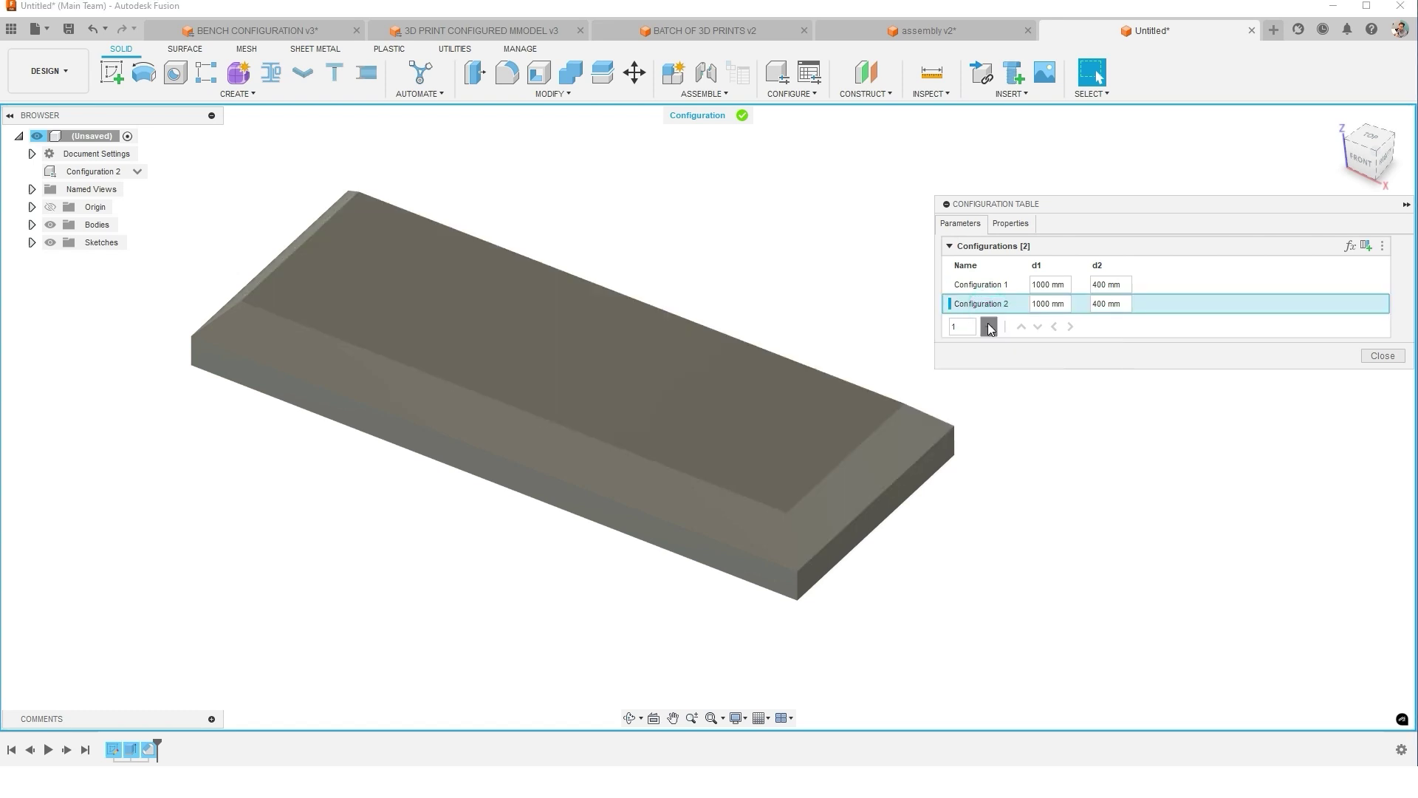
left_click(990, 325)
right_click(991, 290)
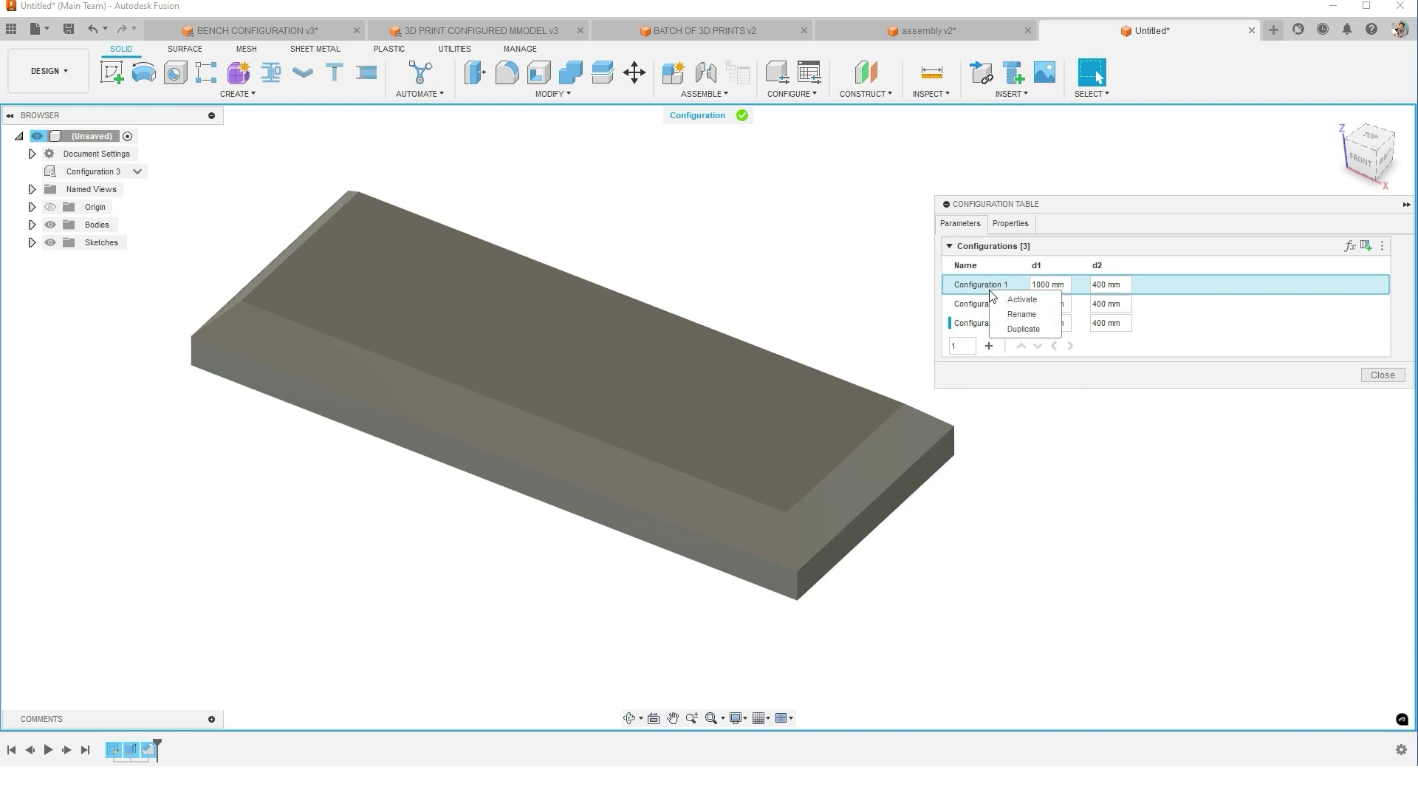
left_click(1022, 314)
type("small")
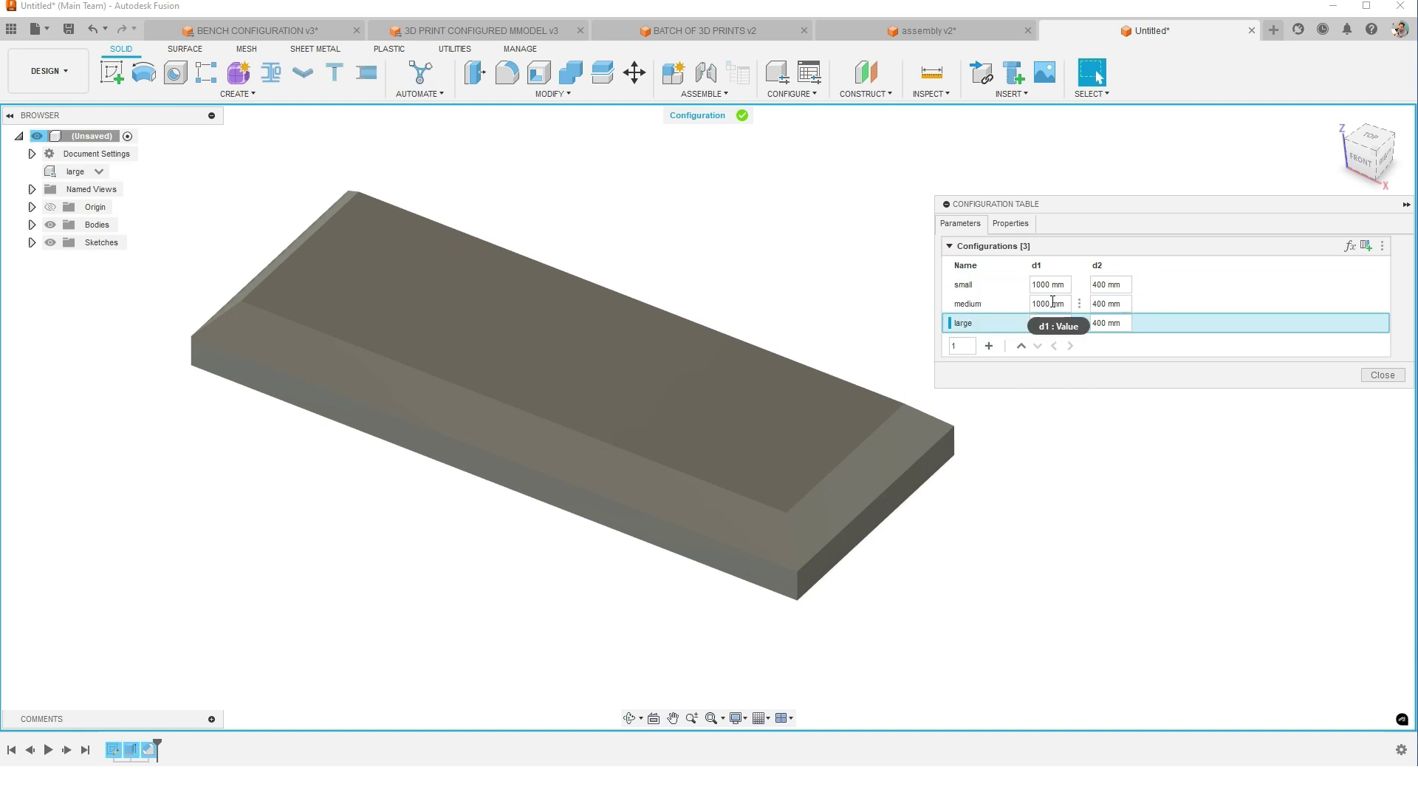
Set d1 to 1200 mm for the medium configuration and 1500 mm for the large one, then close the table
double_click(1053, 304)
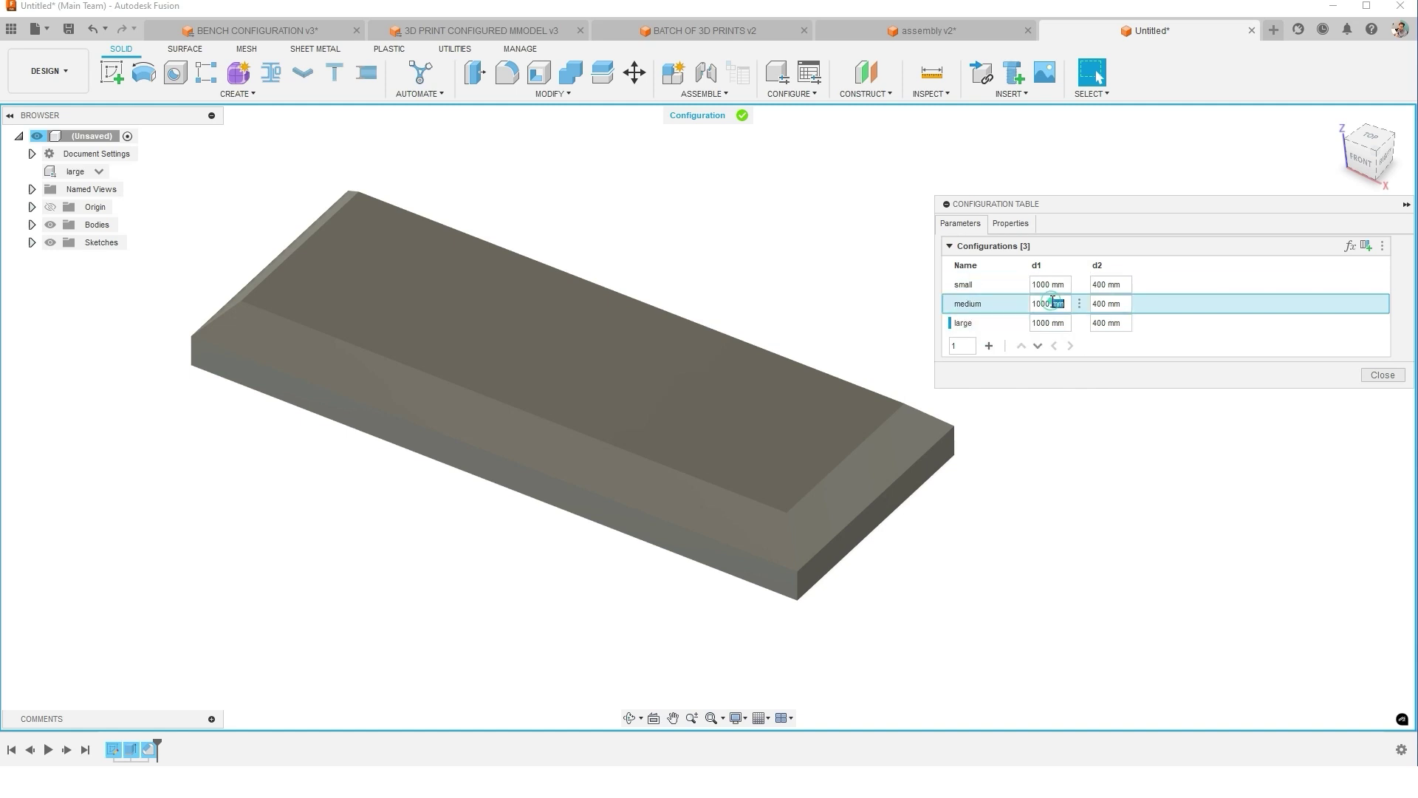
double_click(1052, 304)
left_click(1038, 304)
key("Escape")
Check the list of available configurations and save the design as Configured Bench Example in the 2024 Videos project
left_click(97, 172)
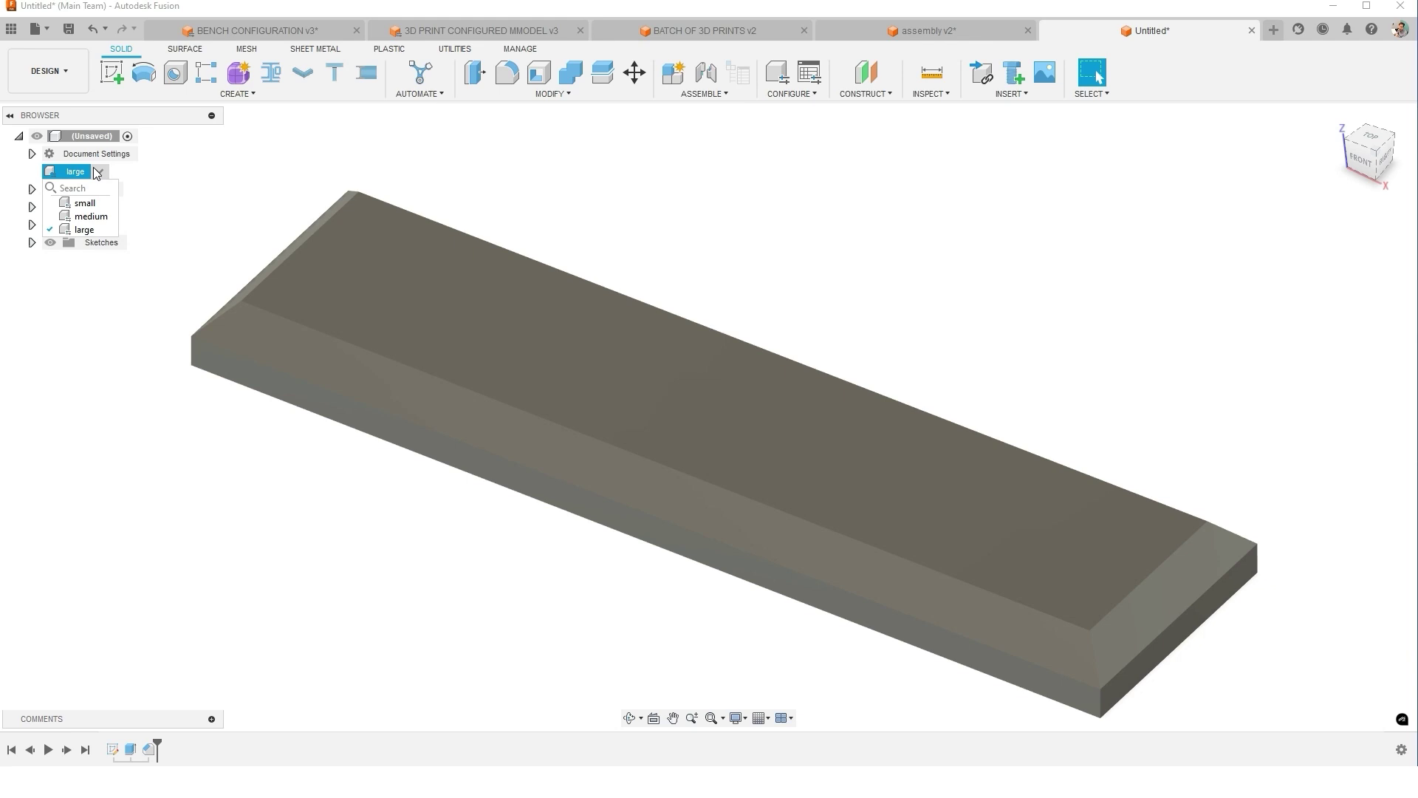
key("ctrl+s")
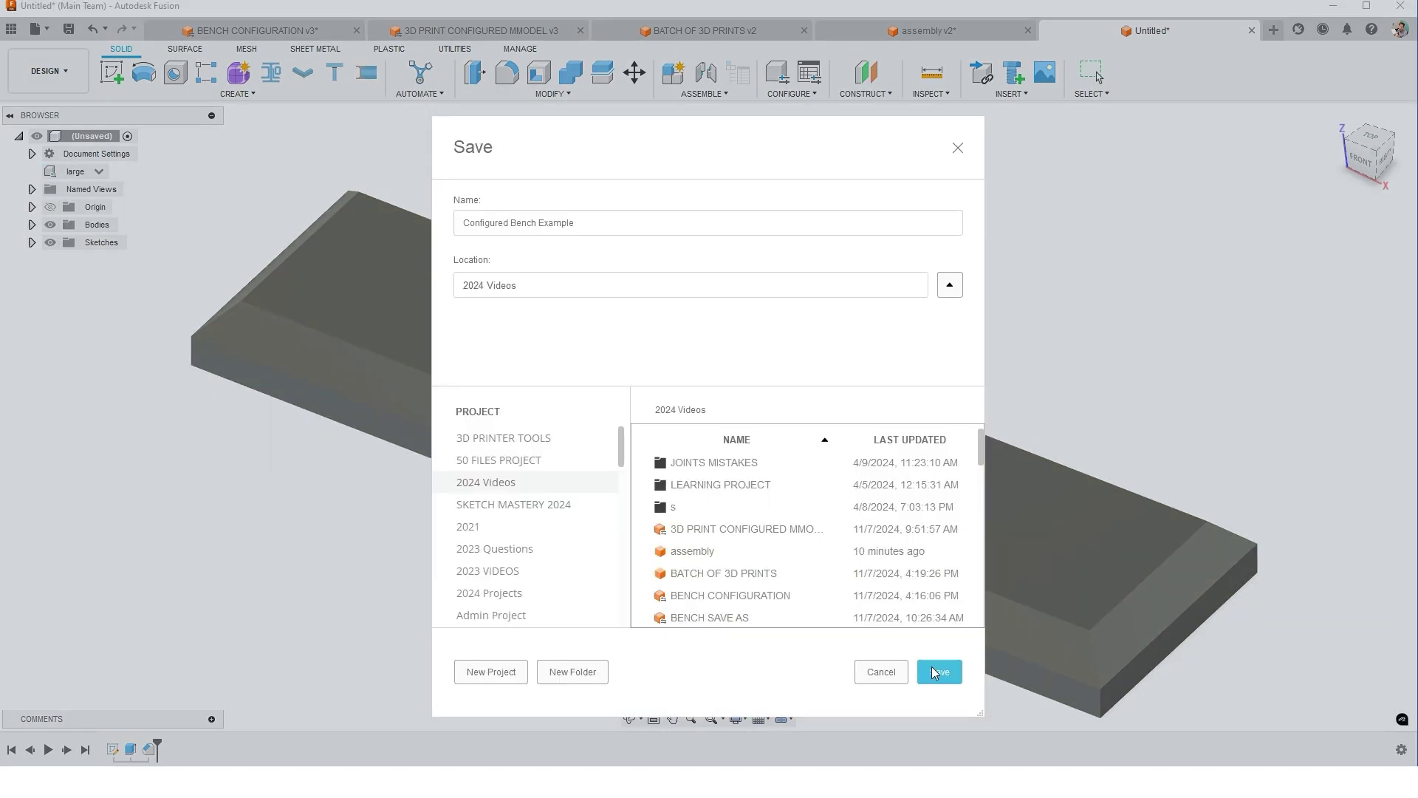
left_click(930, 666)
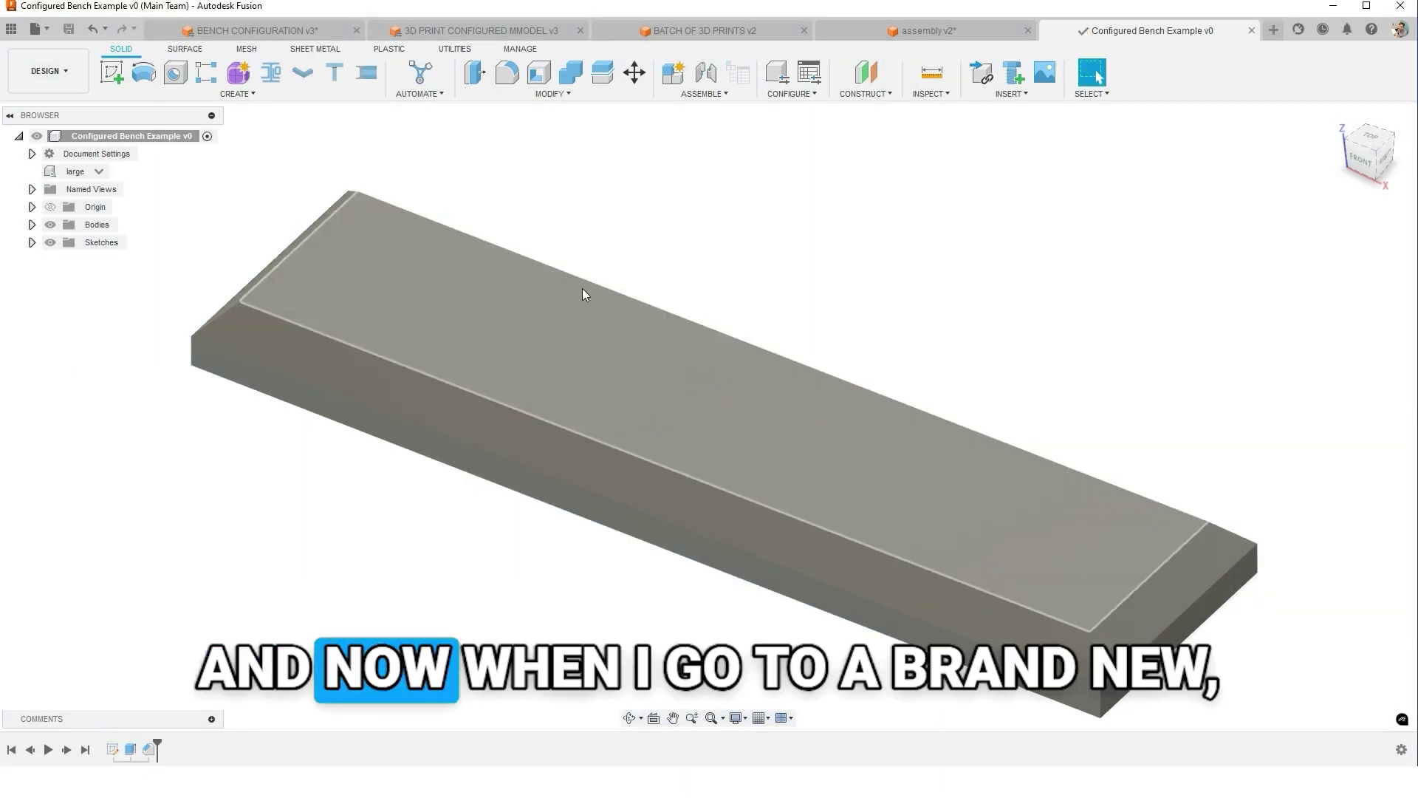
Start a new design and insert the medium configuration of Configured Bench Example from the 2024 Videos project at its default position
left_click(35, 29)
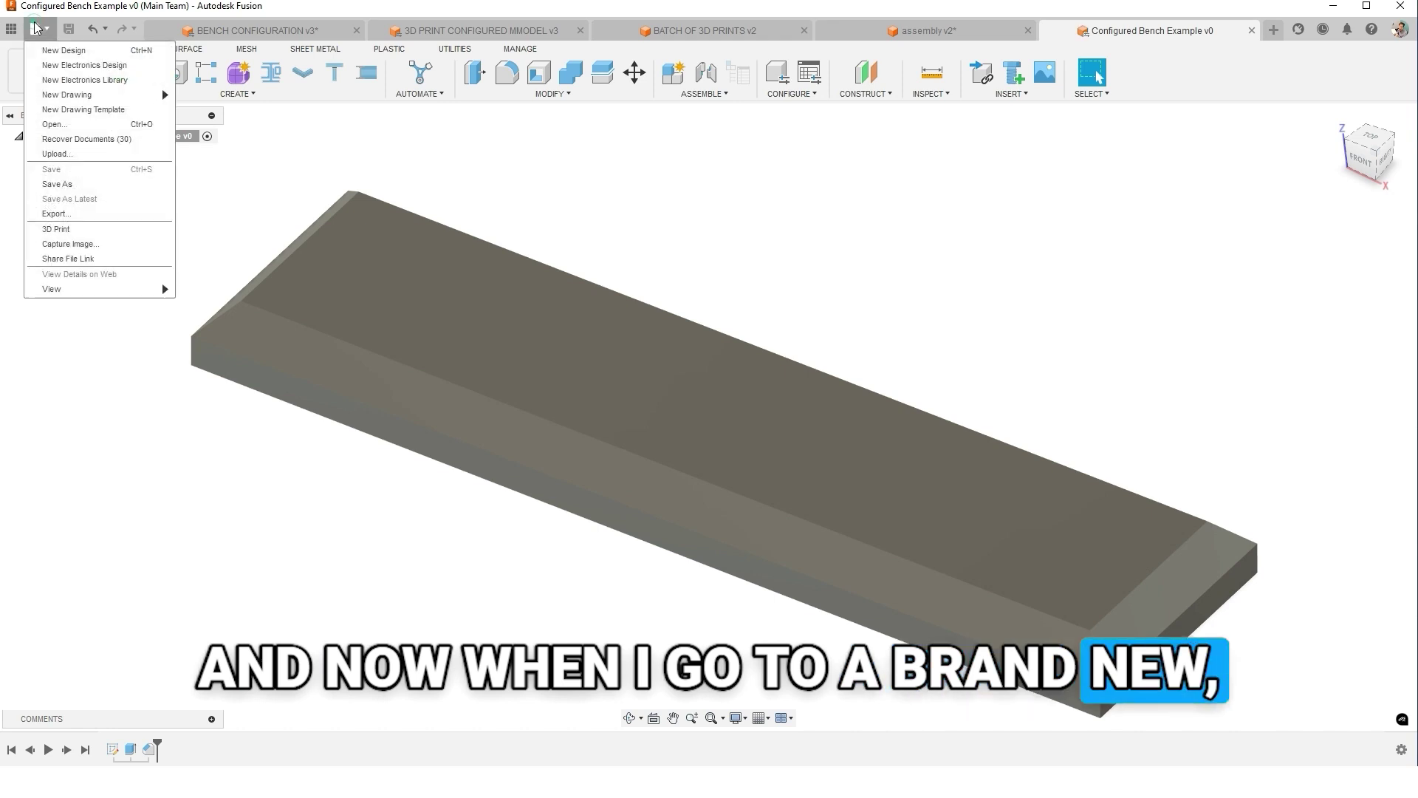
left_click(59, 50)
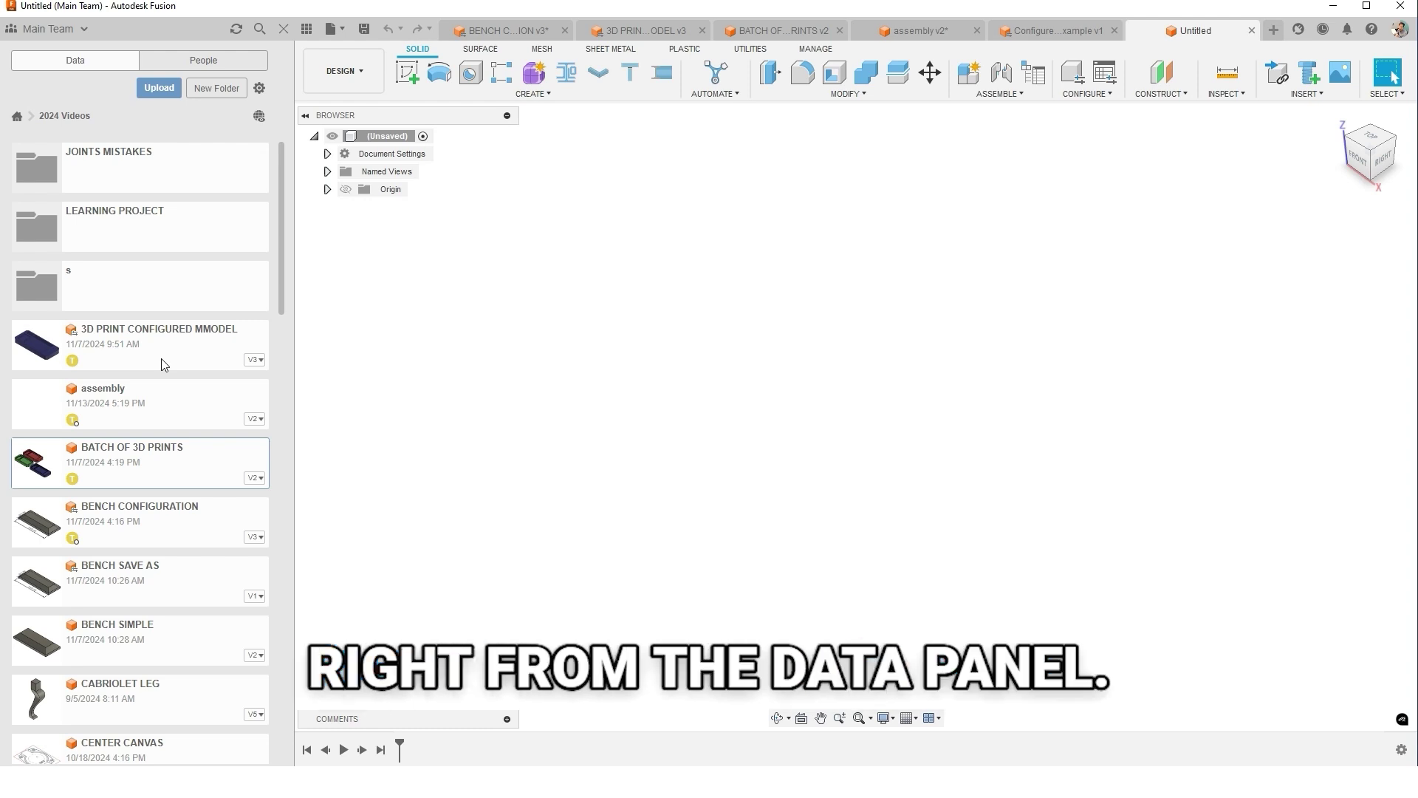
scroll(172, 398, "down", 5)
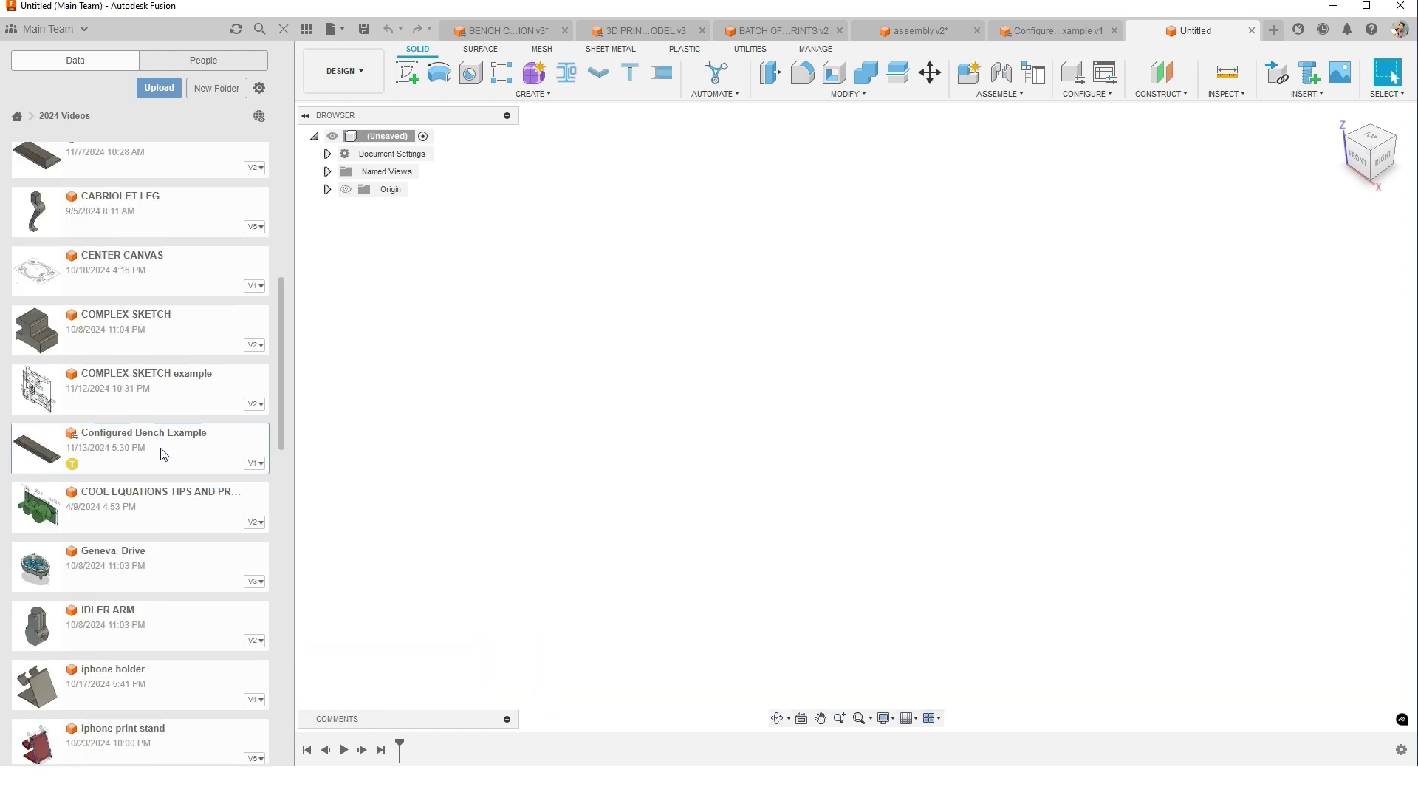
right_click(162, 450)
left_click(196, 471)
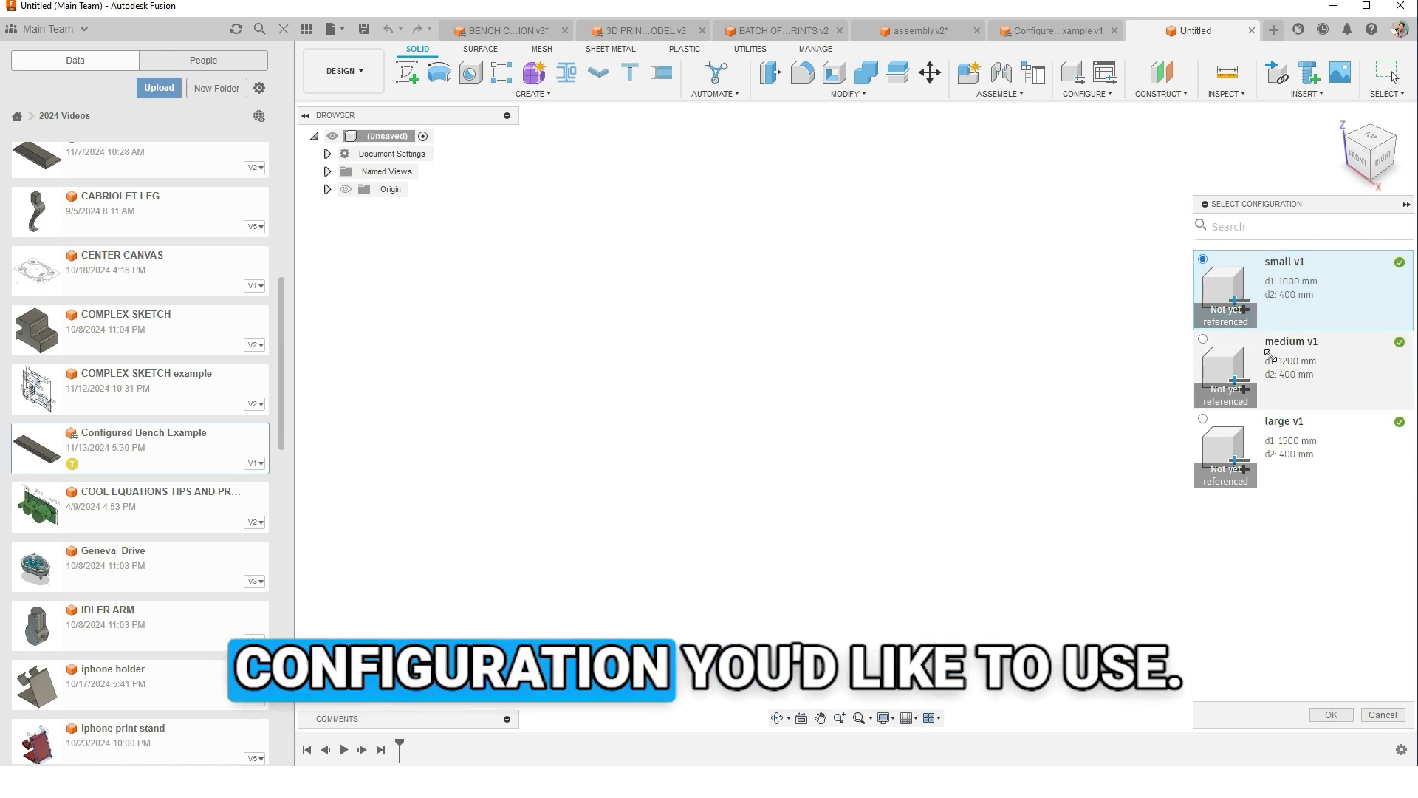
left_click(1271, 356)
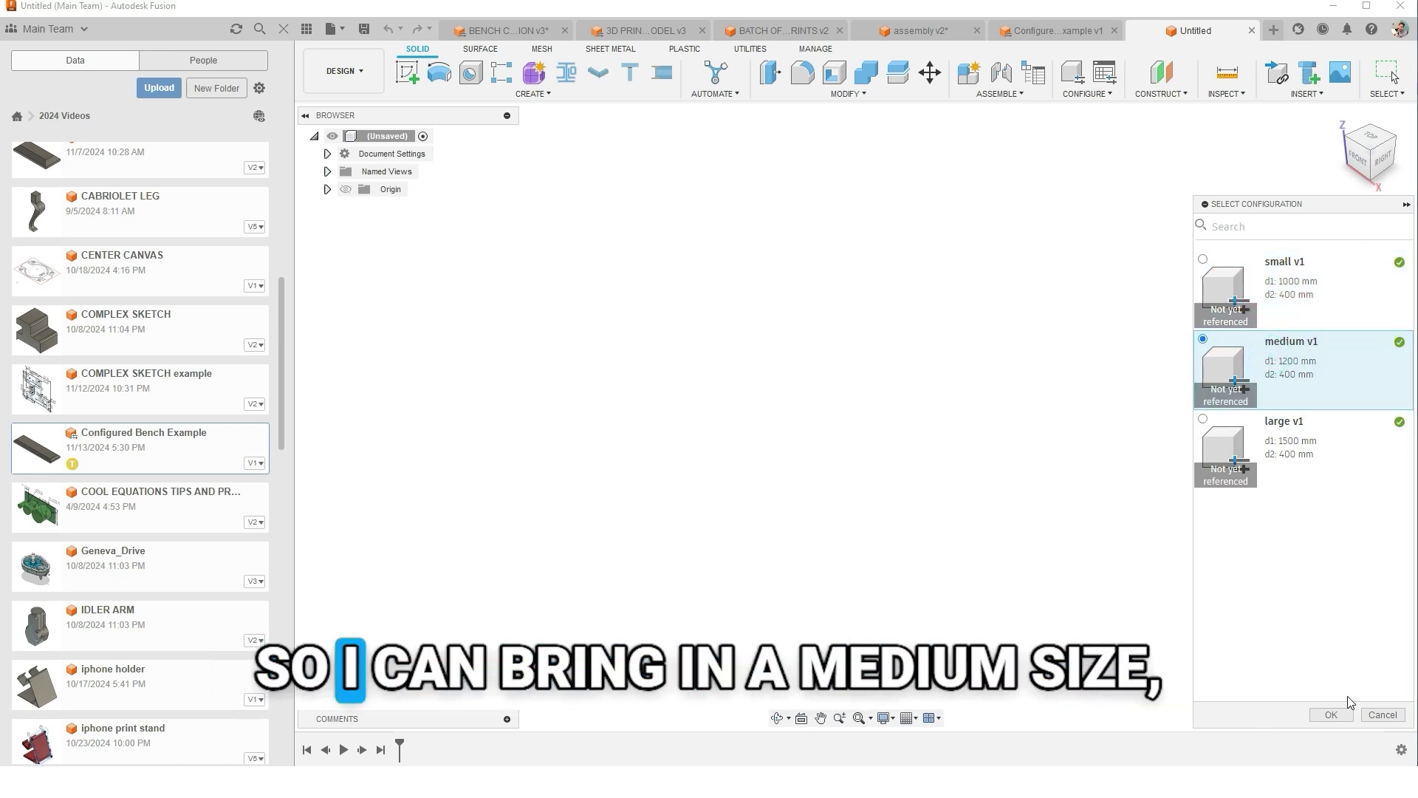
left_click(1330, 714)
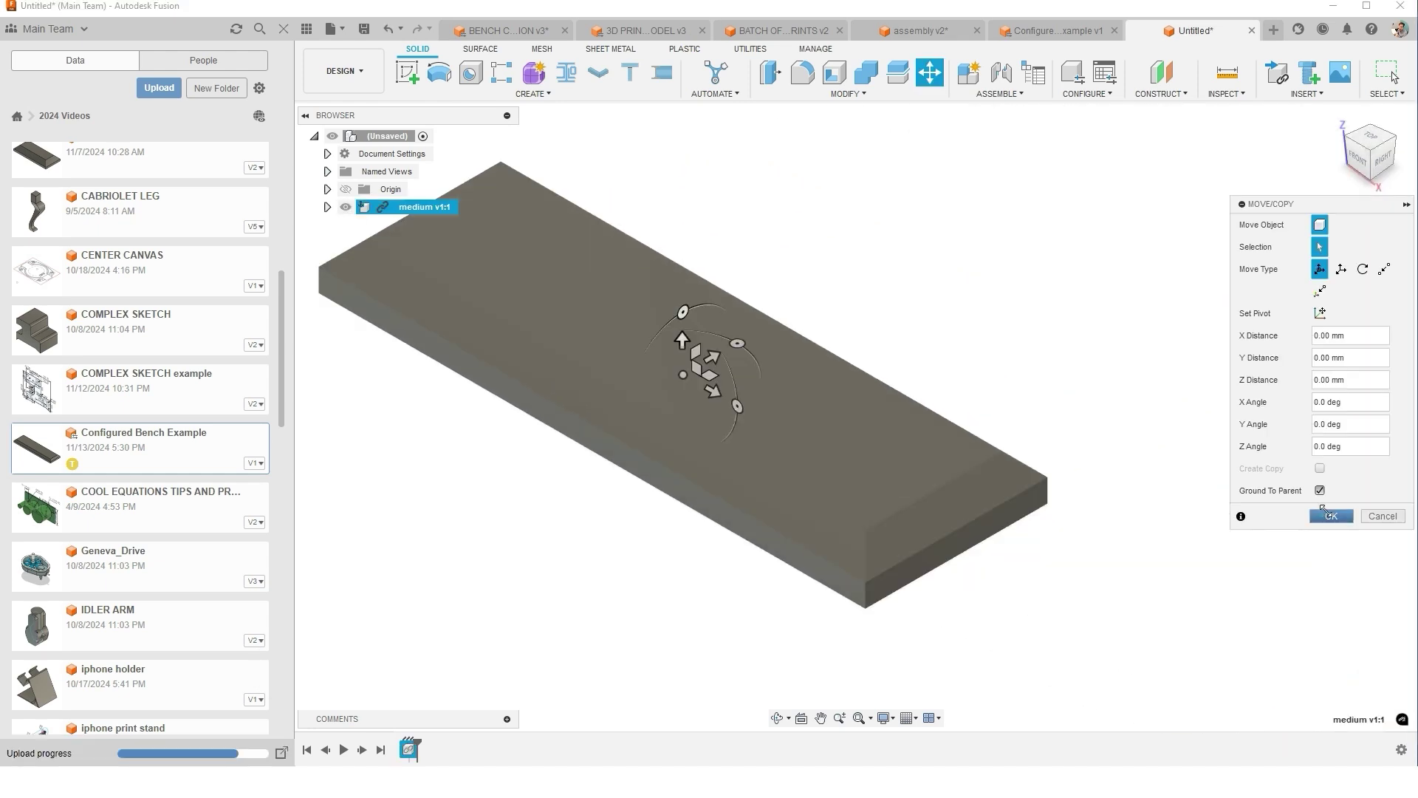
left_click(1322, 514)
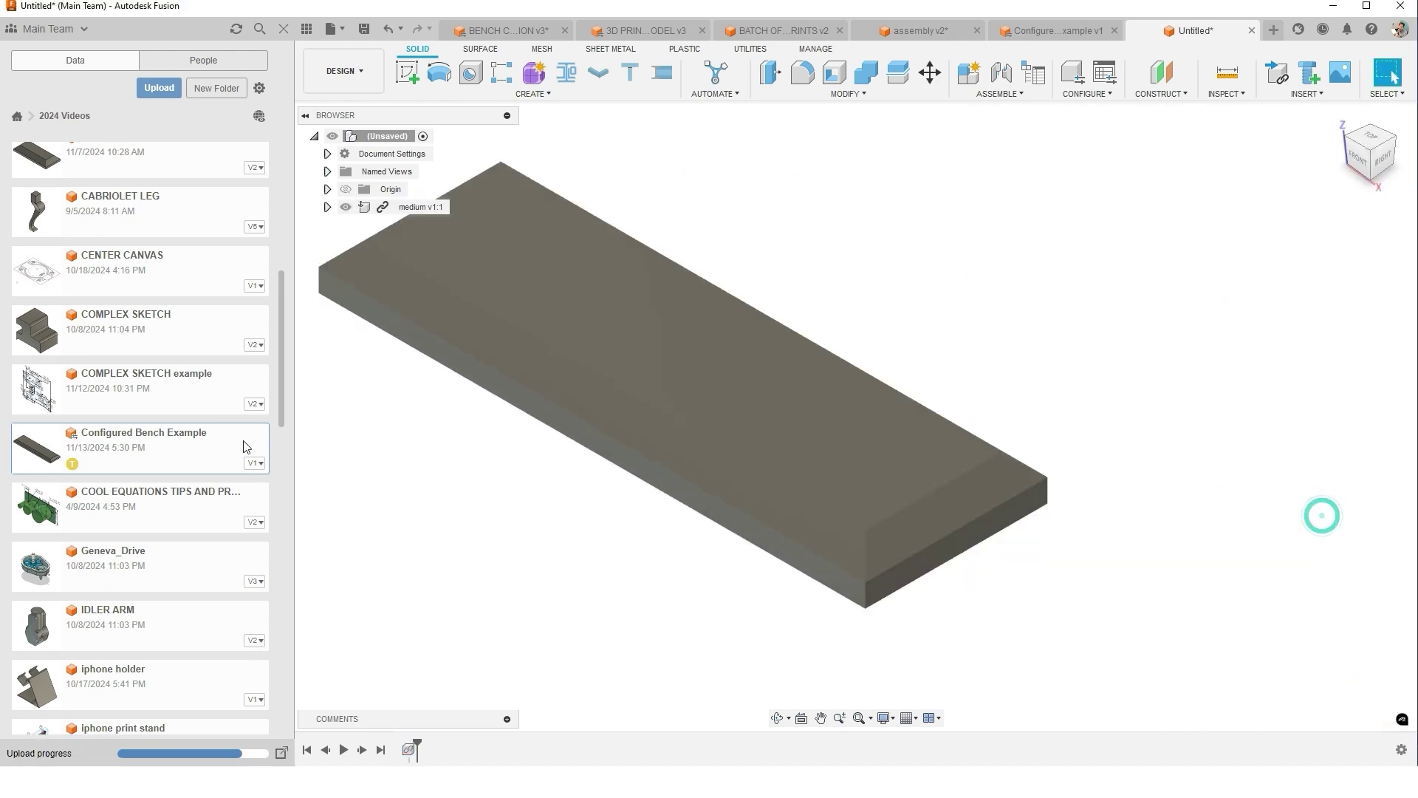
Insert the small configuration of Configured Bench Example and place it beside and behind the medium bench
right_click(121, 449)
left_click(145, 471)
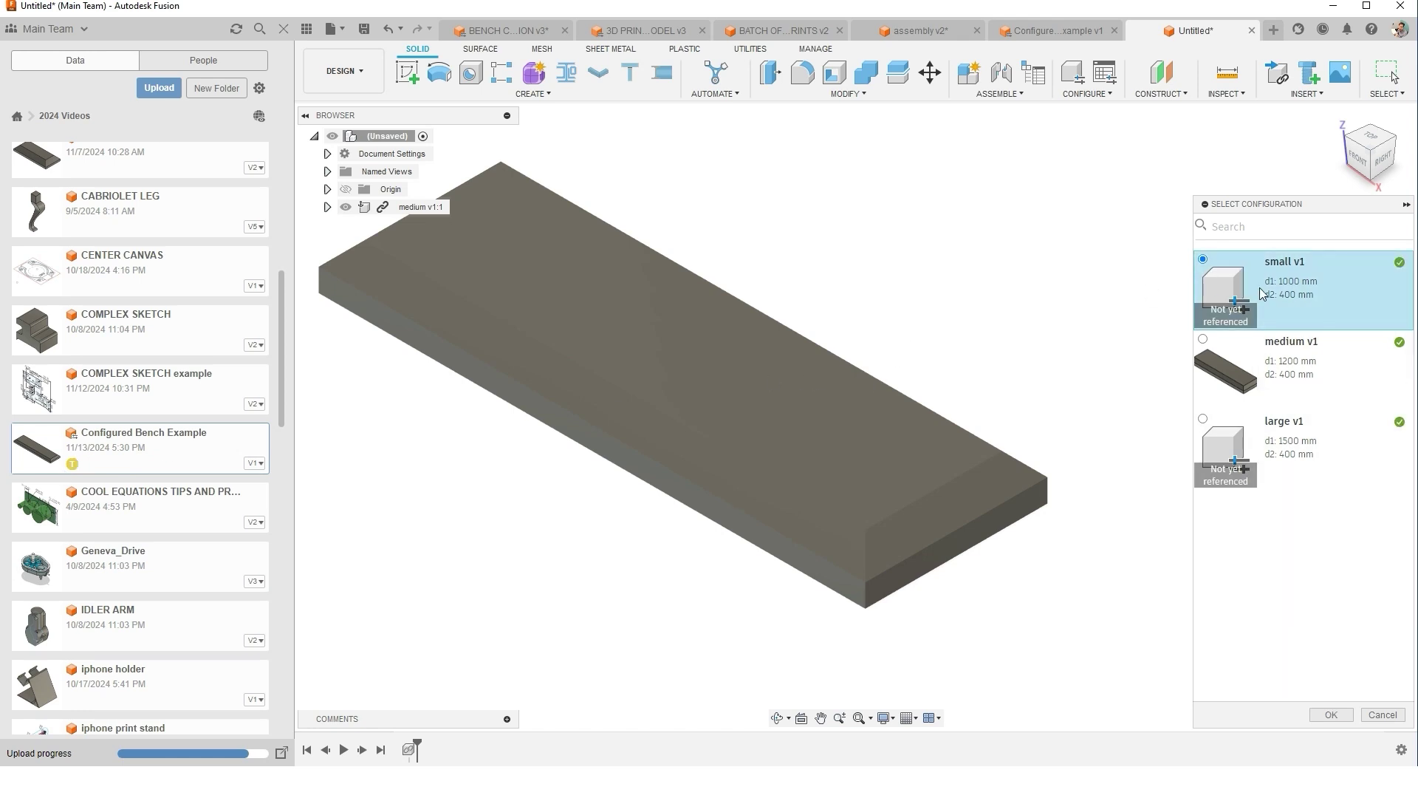
left_click(1331, 715)
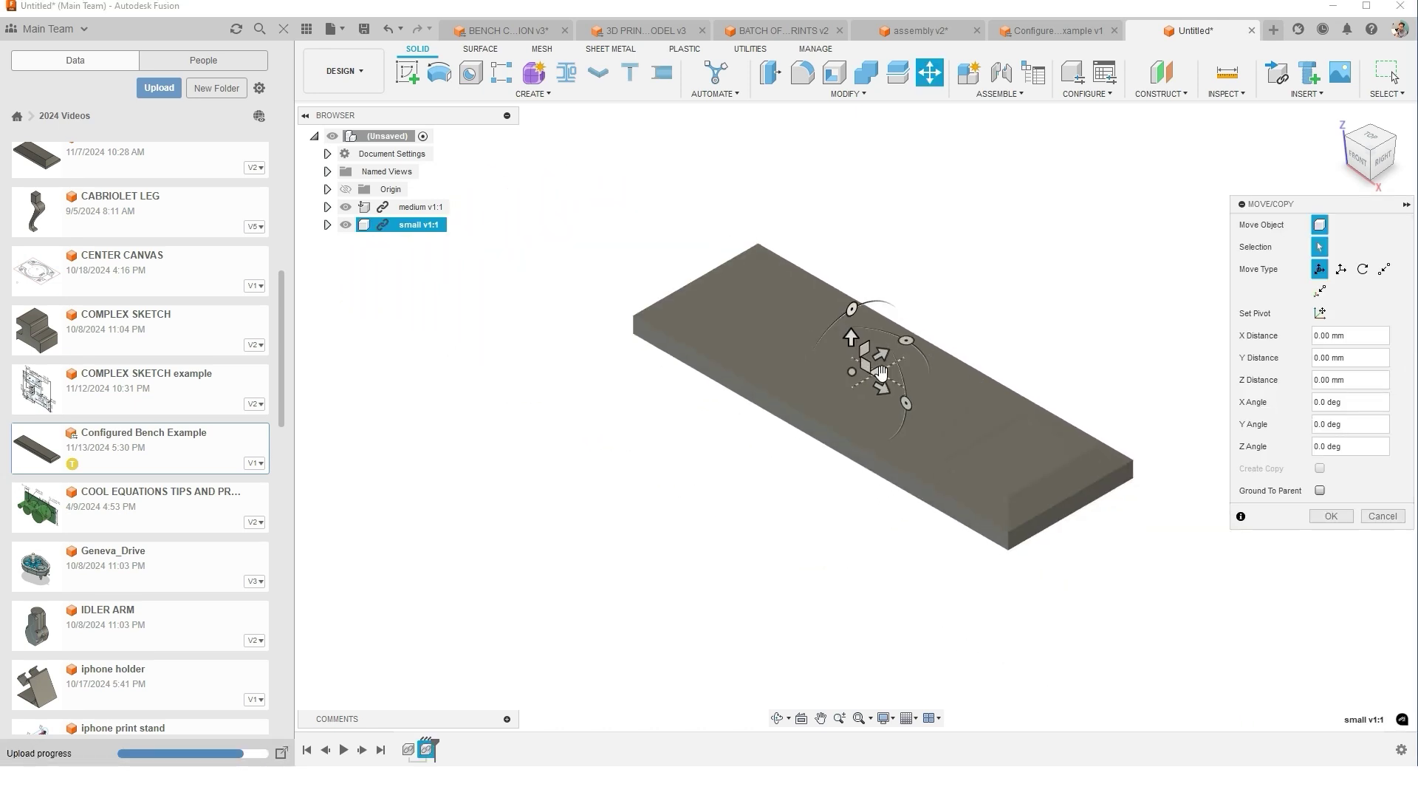
left_click_drag(879, 372, 1059, 241)
left_click(1331, 515)
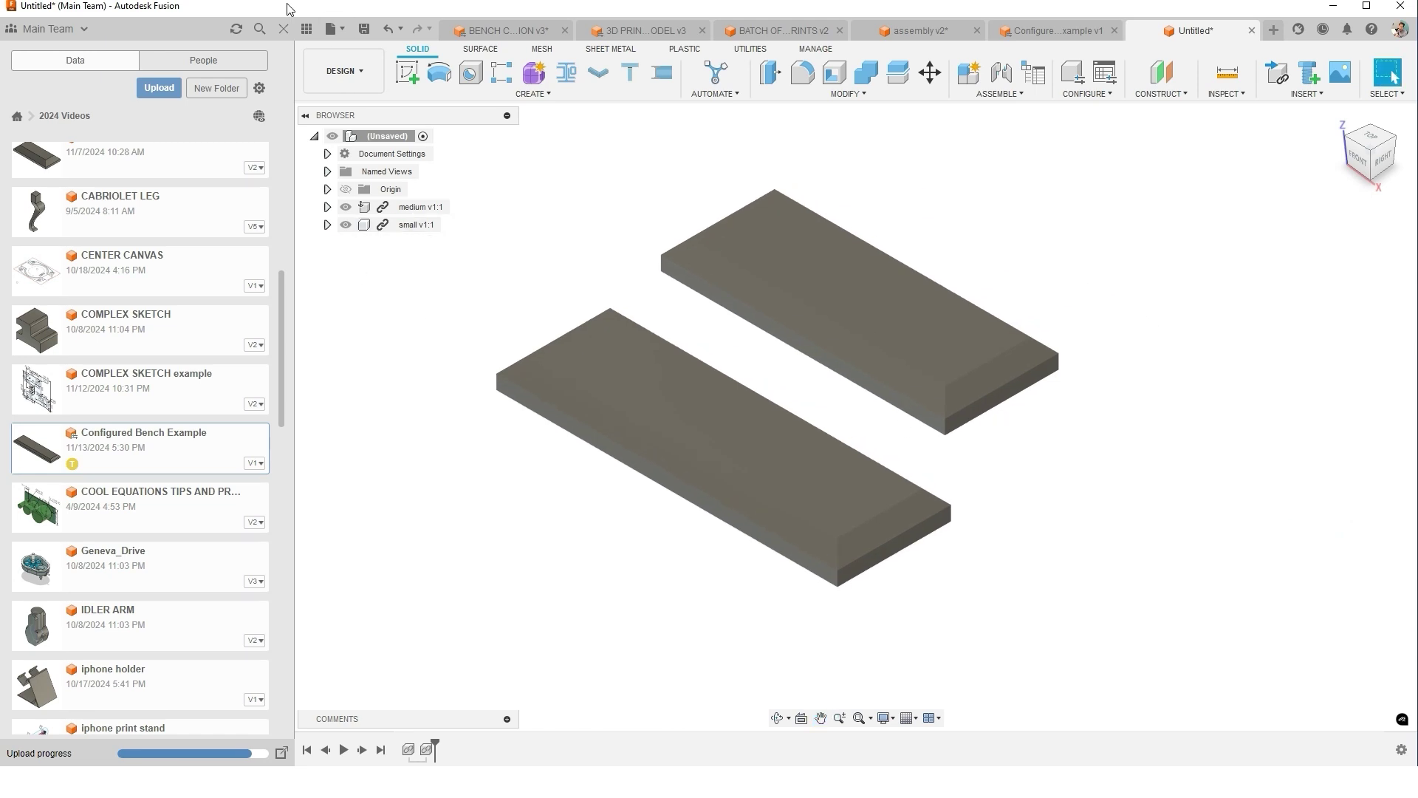
left_click(284, 29)
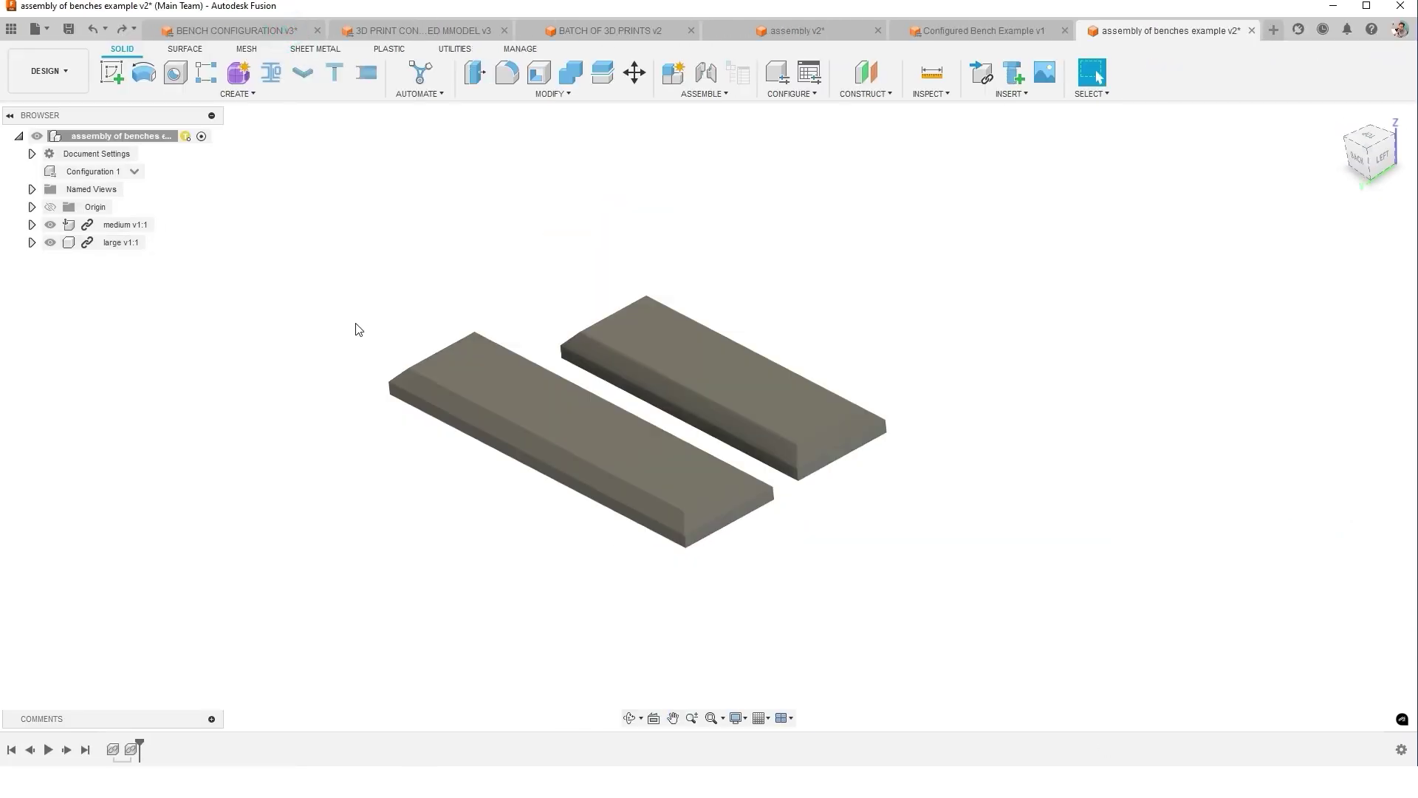
Switch the large bench in the assembly to the small configuration
right_click(112, 244)
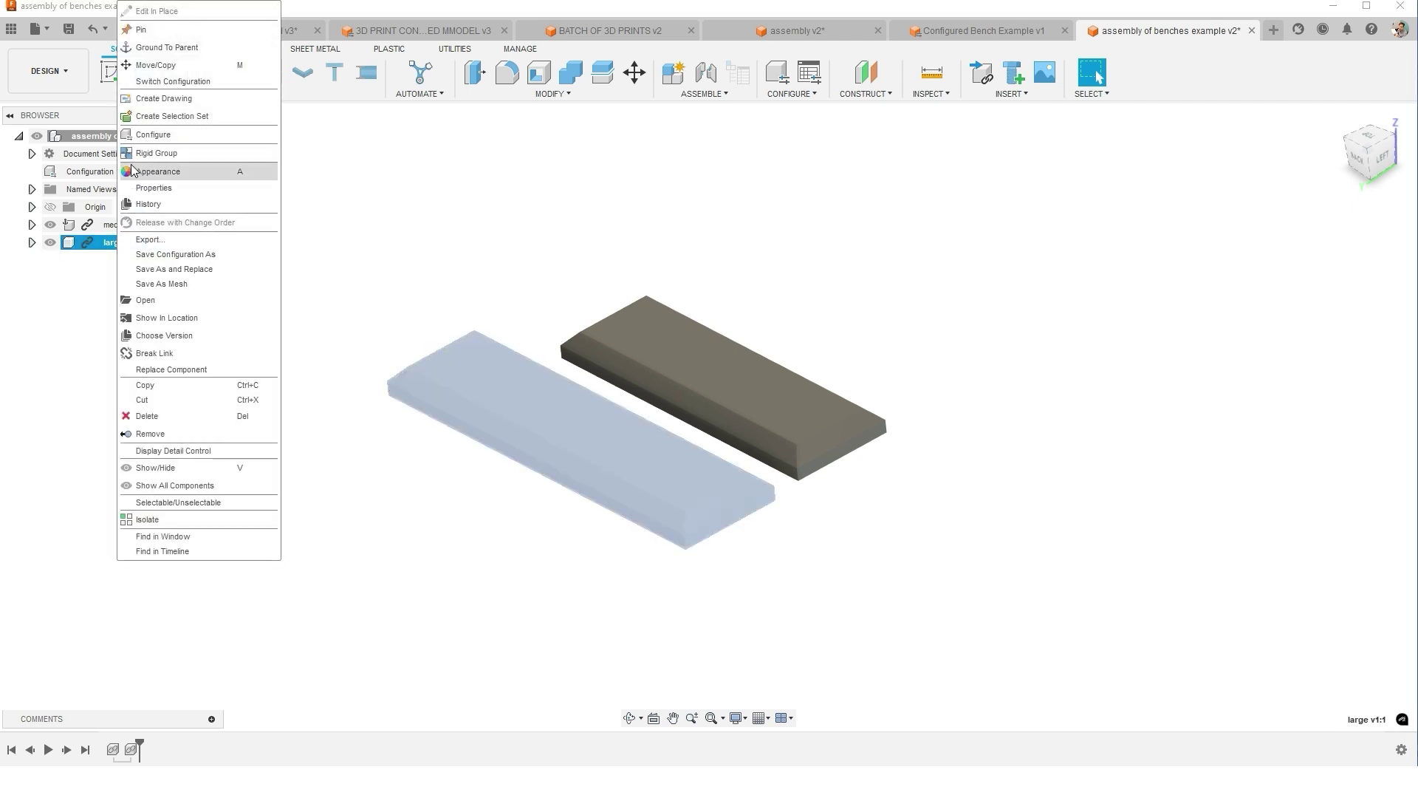
left_click(154, 81)
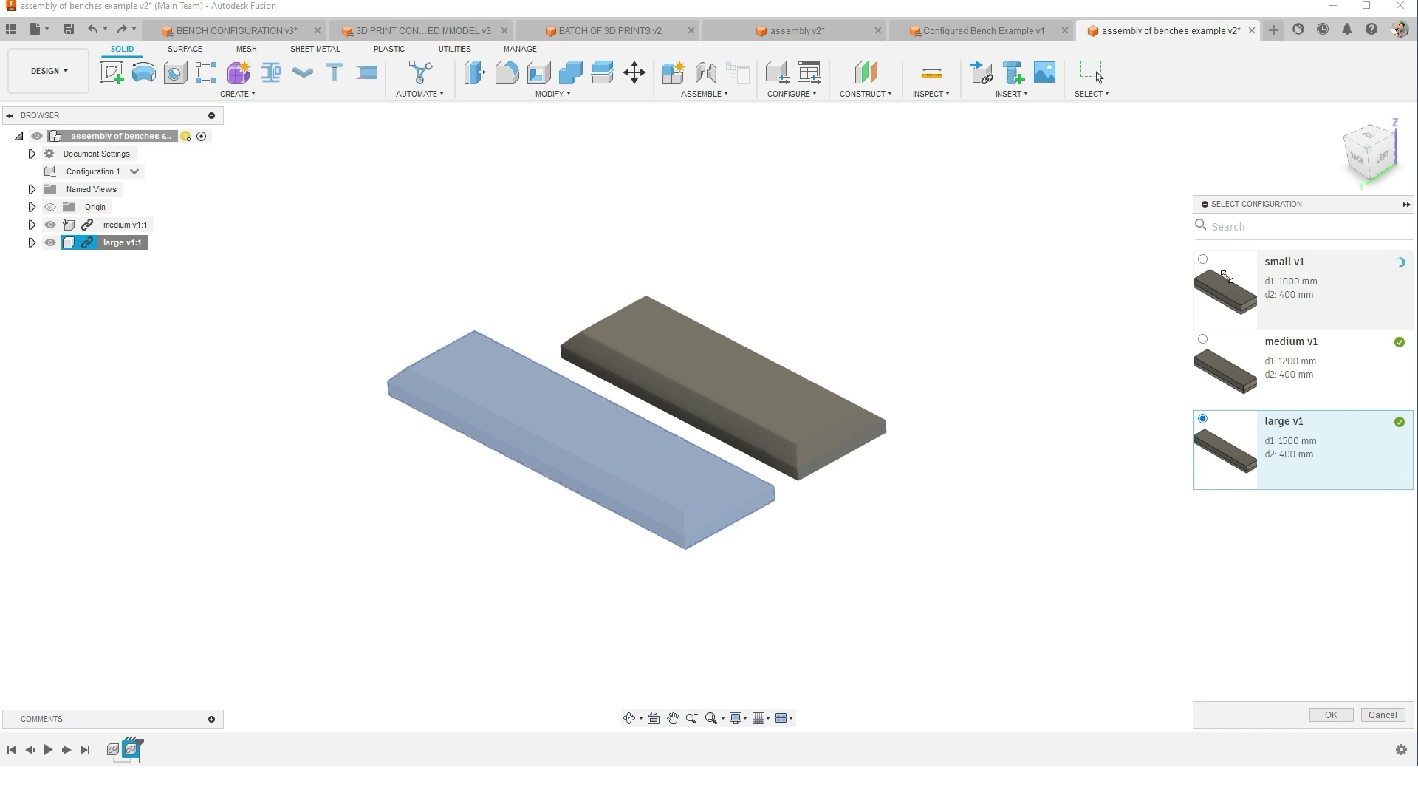
left_click(1203, 257)
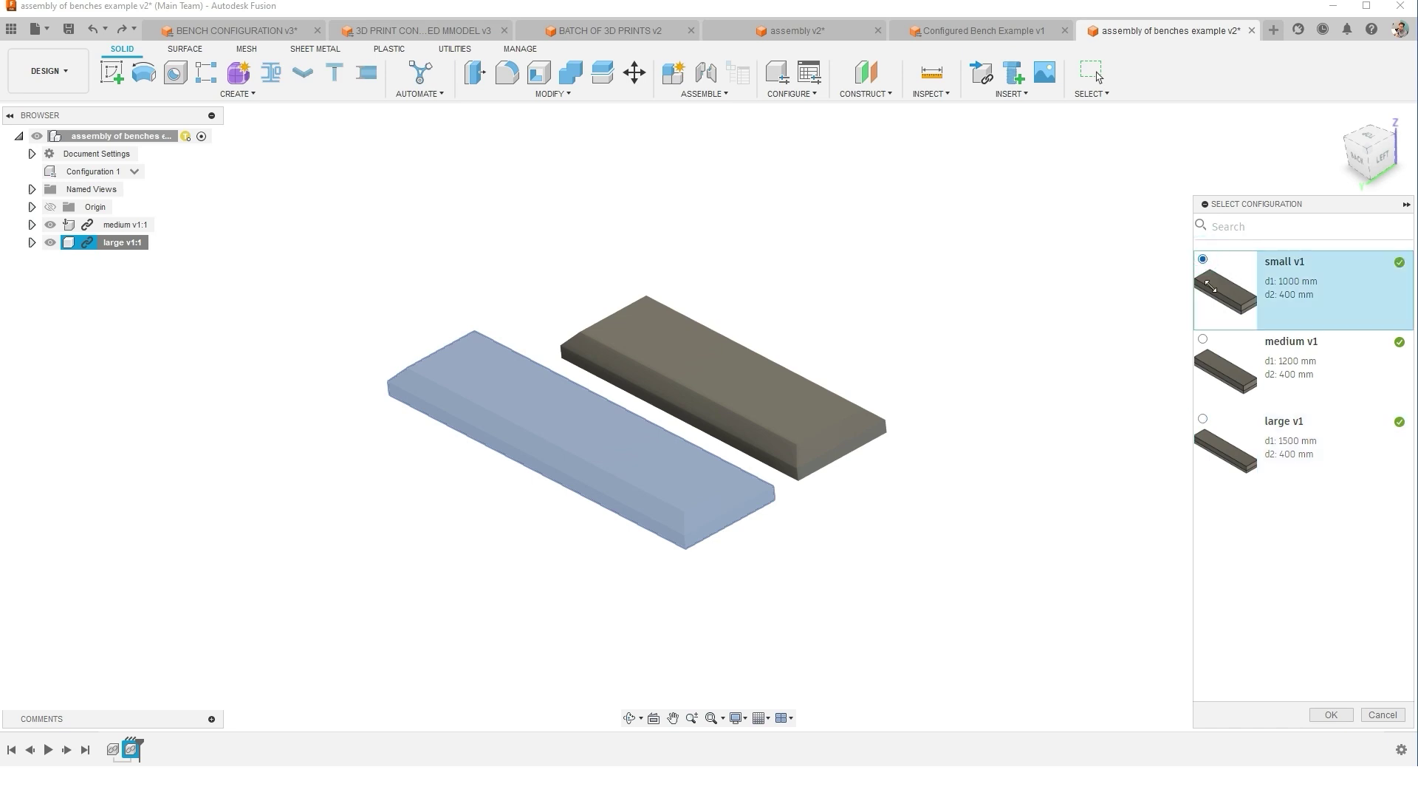
left_click(1329, 714)
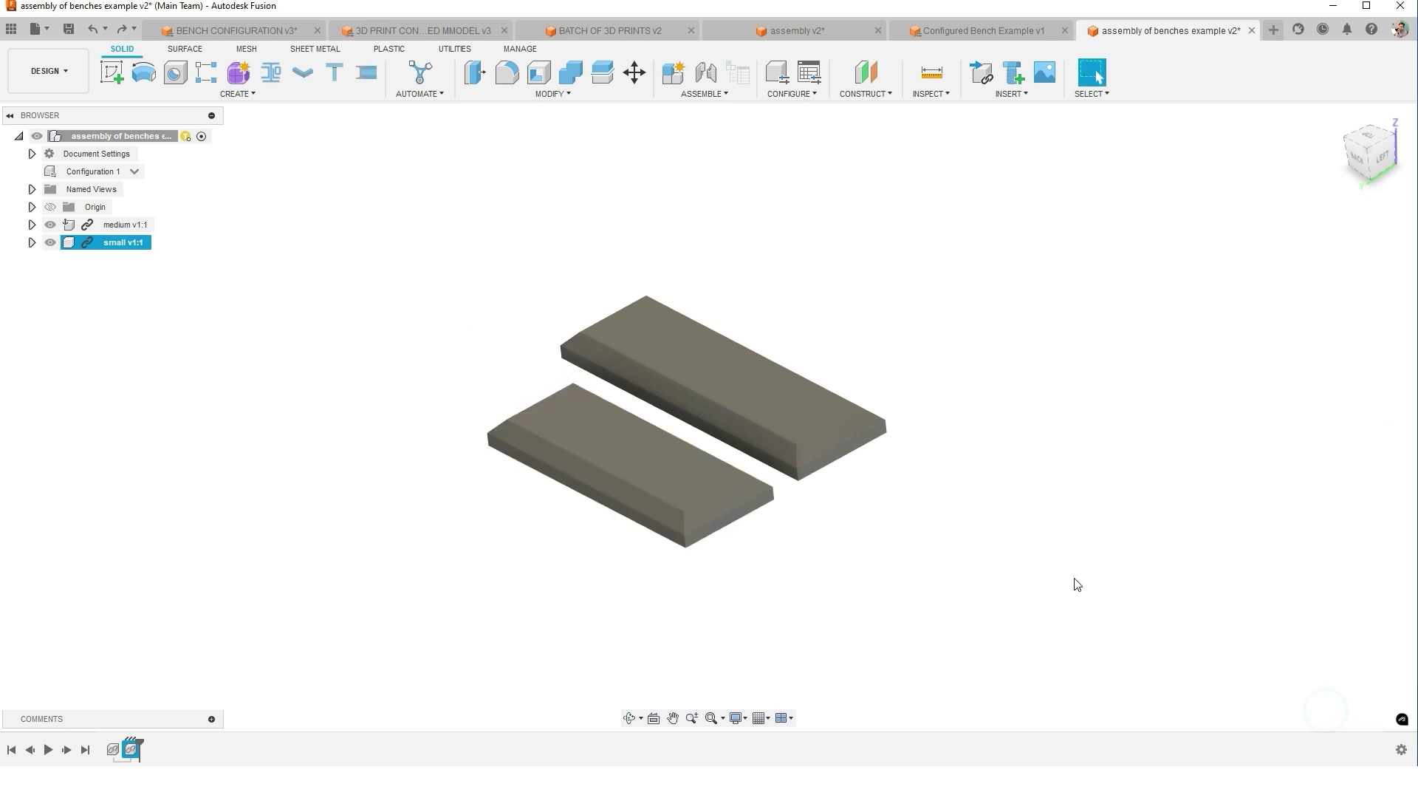
Copy the small bench and place the duplicate apart from the two existing benches
right_click(110, 242)
left_click(164, 395)
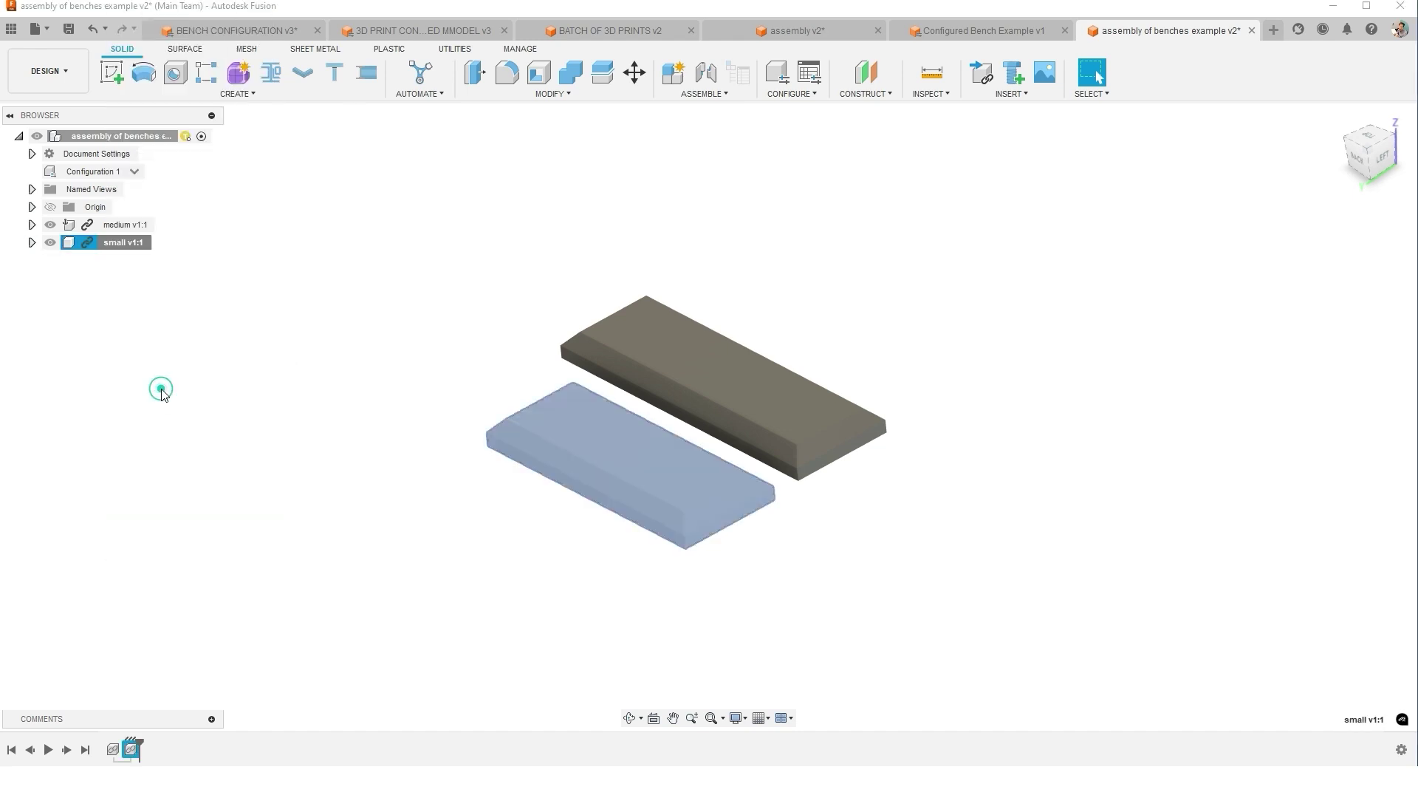
right_click(236, 189)
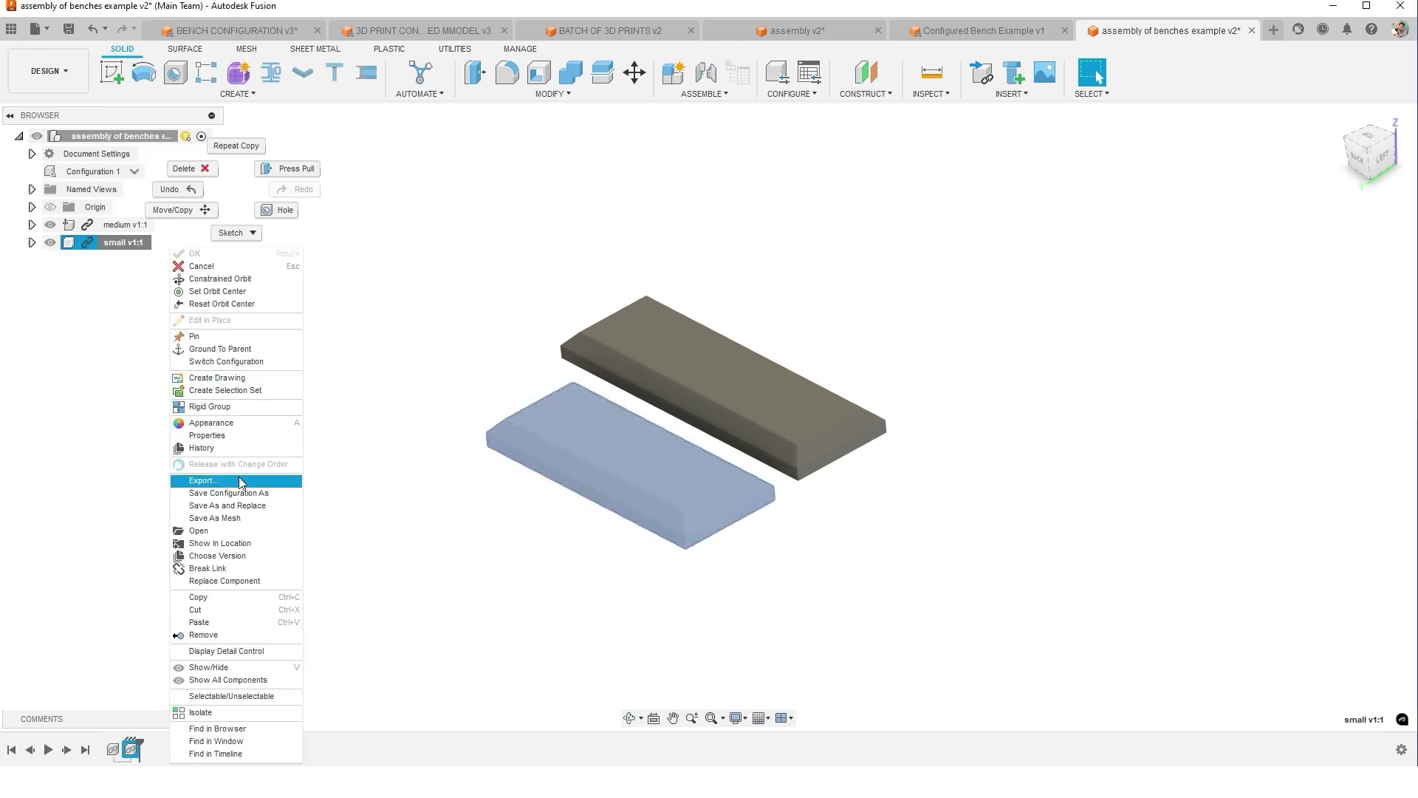
left_click(248, 620)
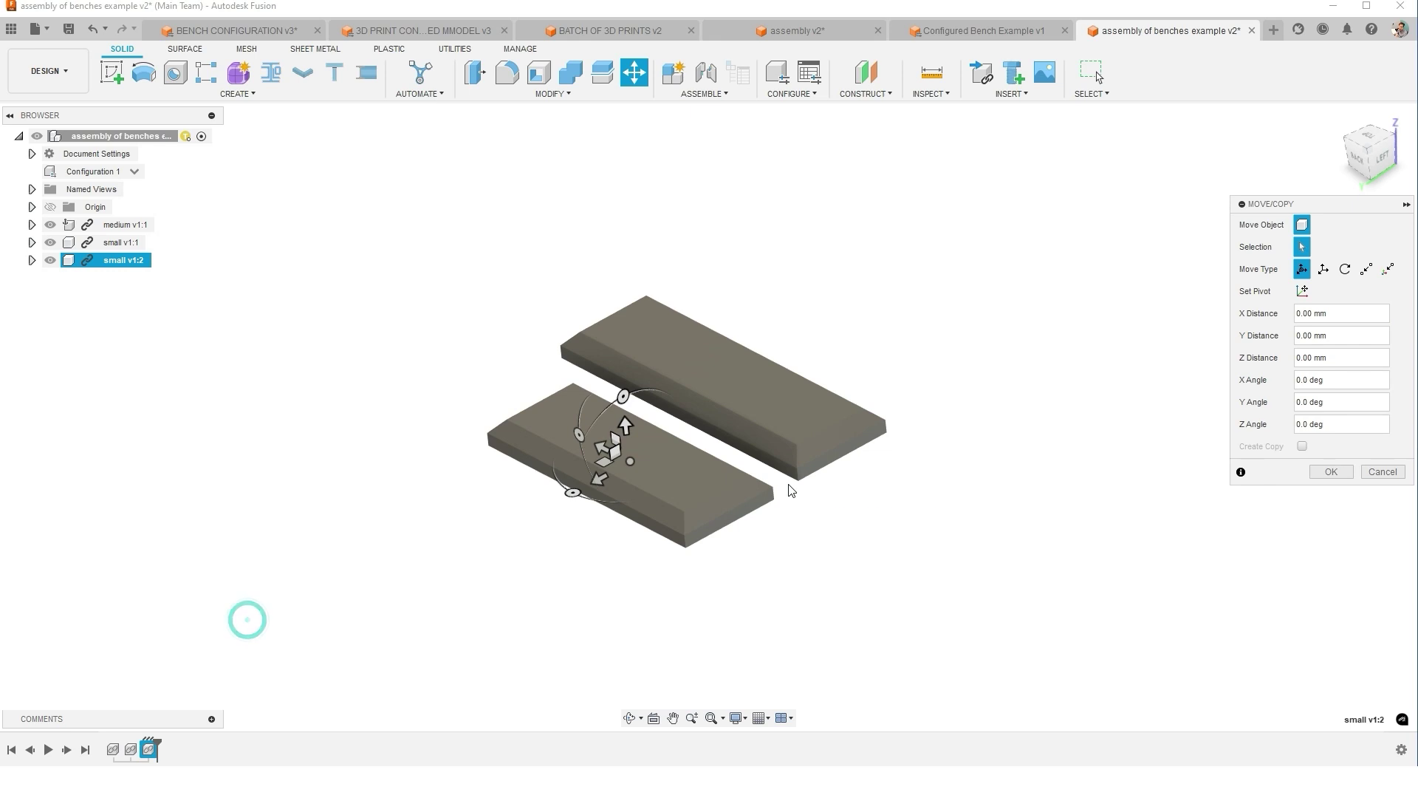
left_click_drag(602, 458, 322, 306)
left_click(1330, 472)
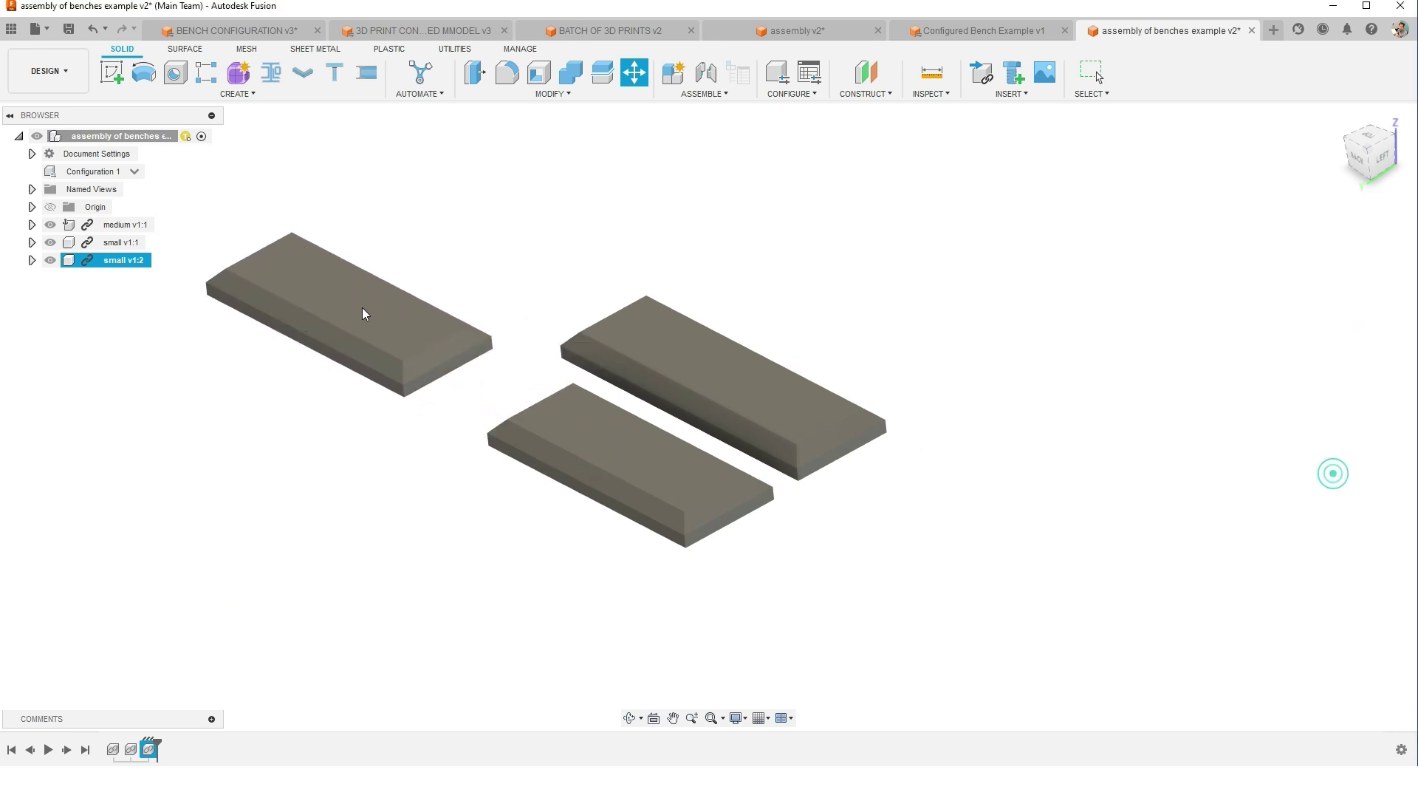
Switch the duplicated small bench to the large configuration
right_click(120, 266)
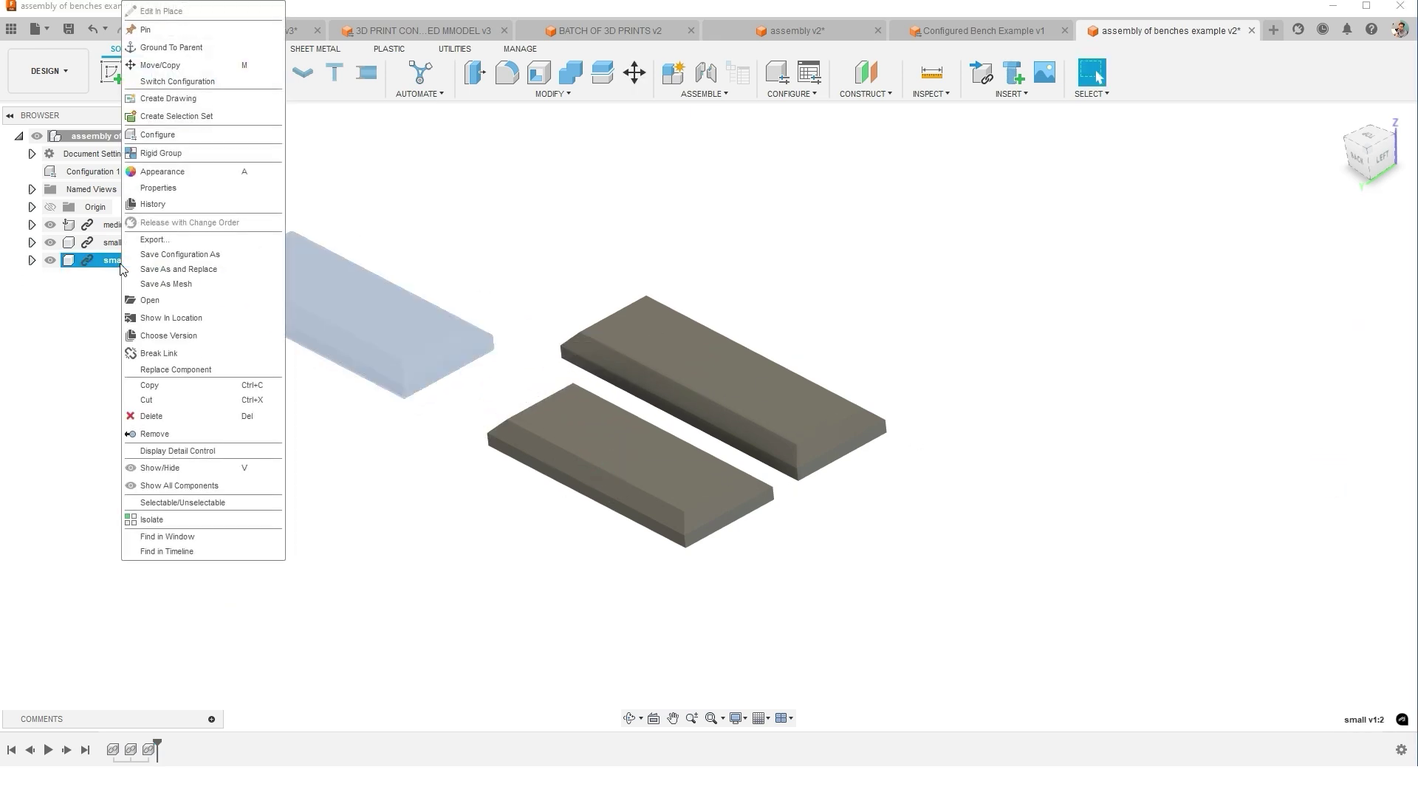
left_click(178, 81)
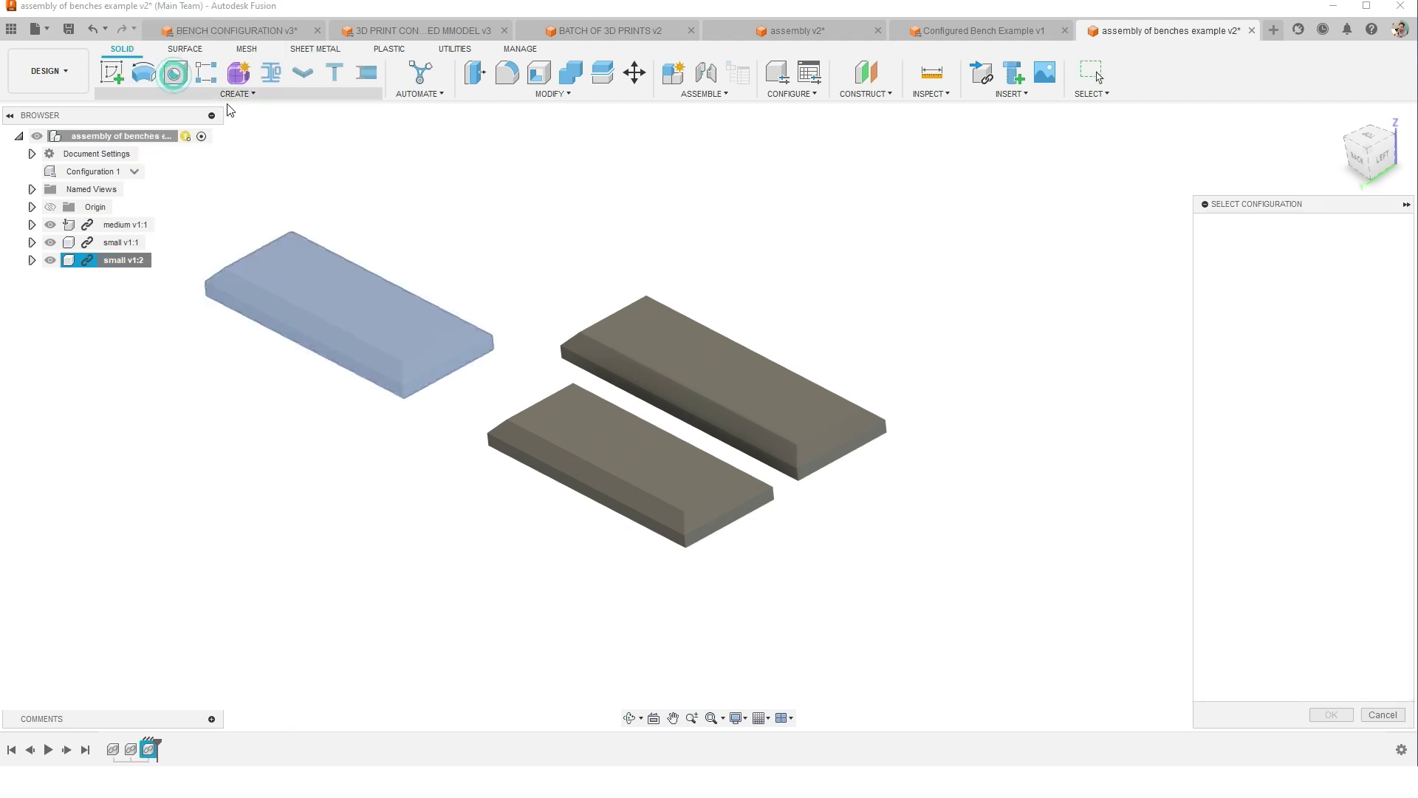
left_click(1251, 427)
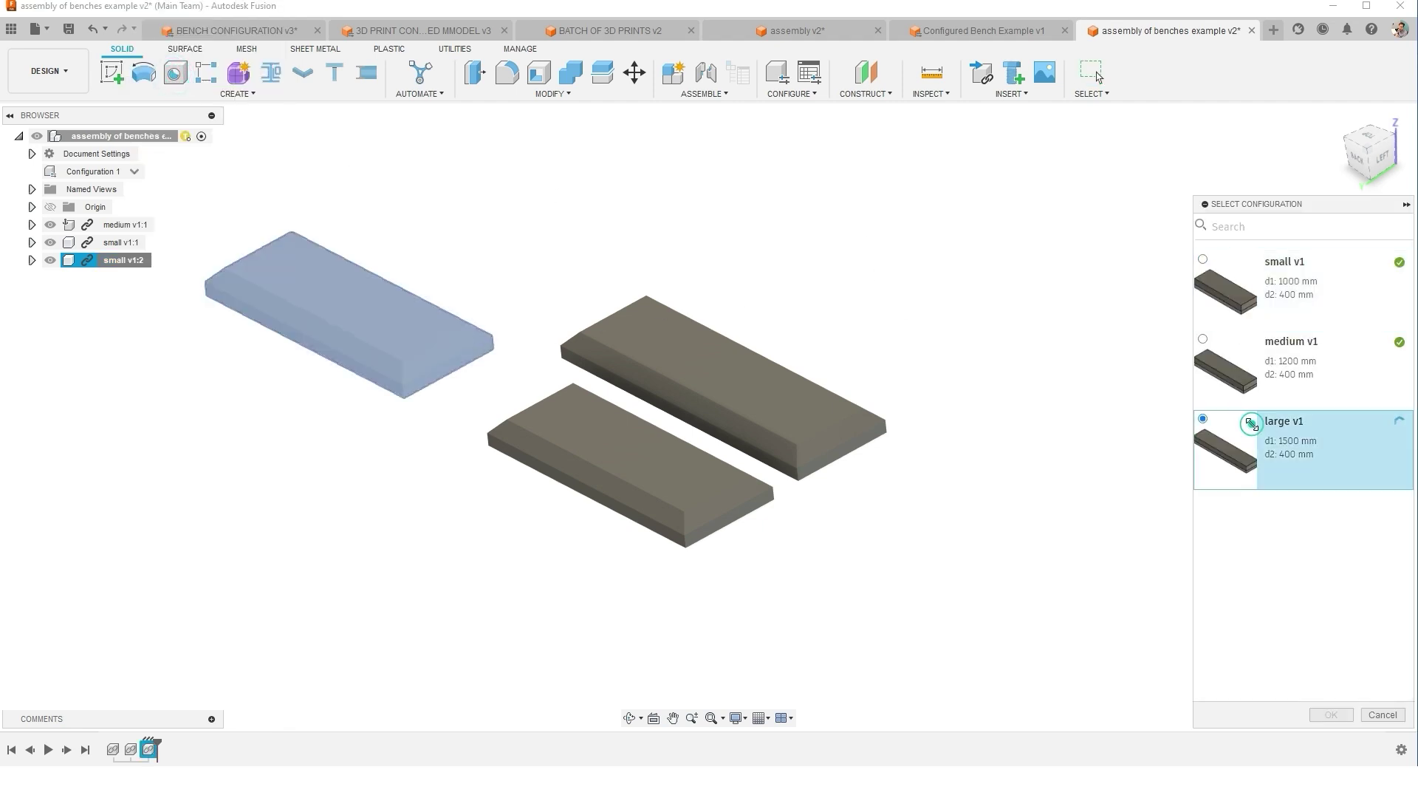
left_click(1328, 715)
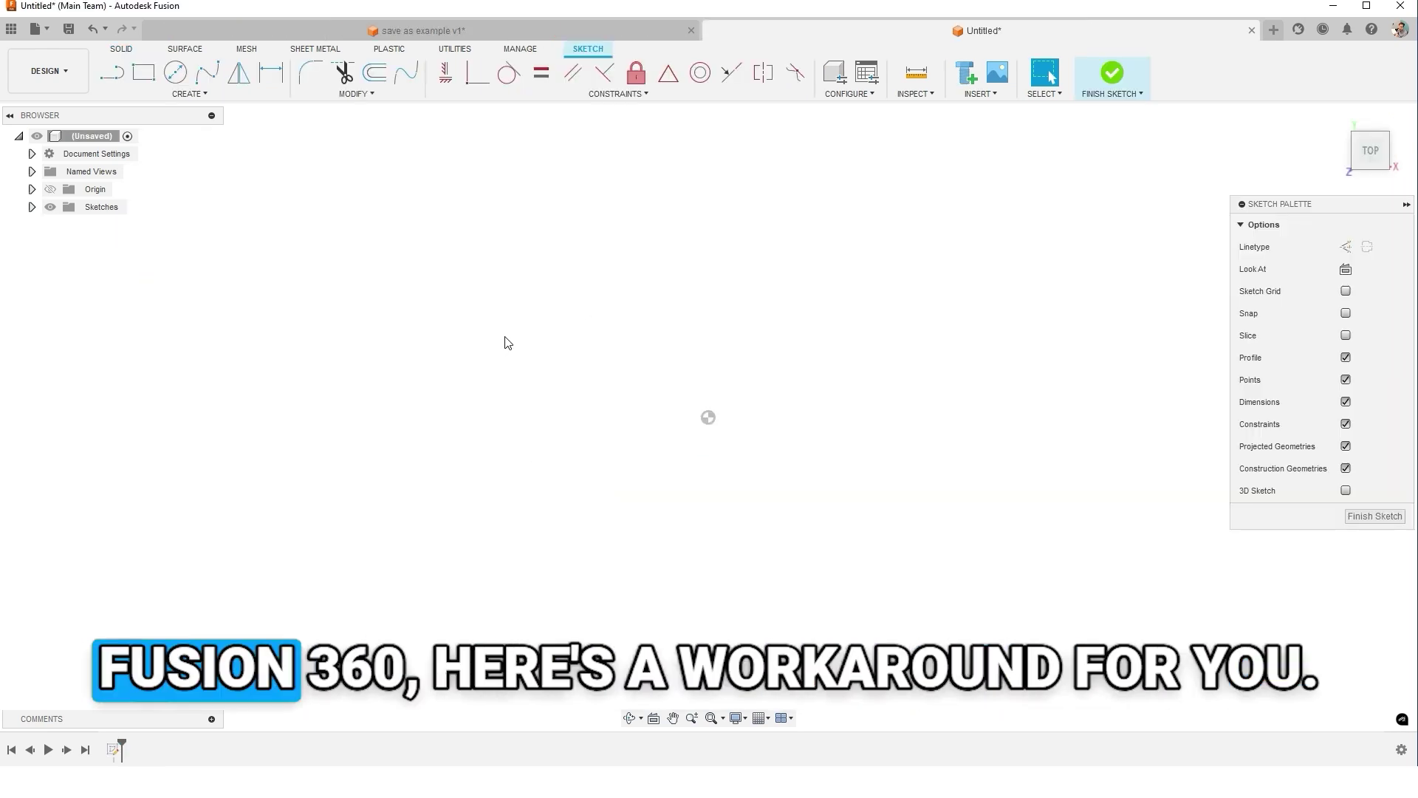
key("r")
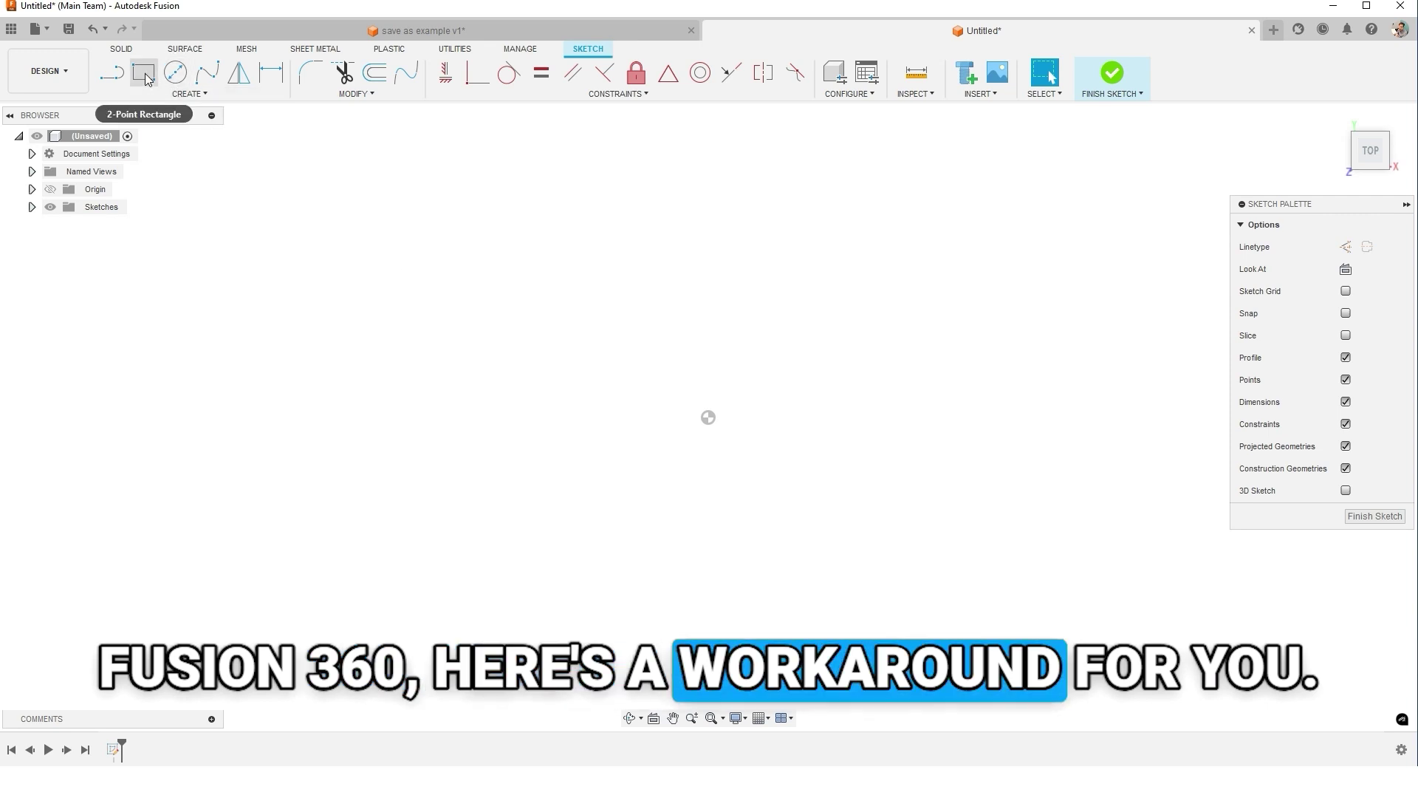
left_click(710, 419)
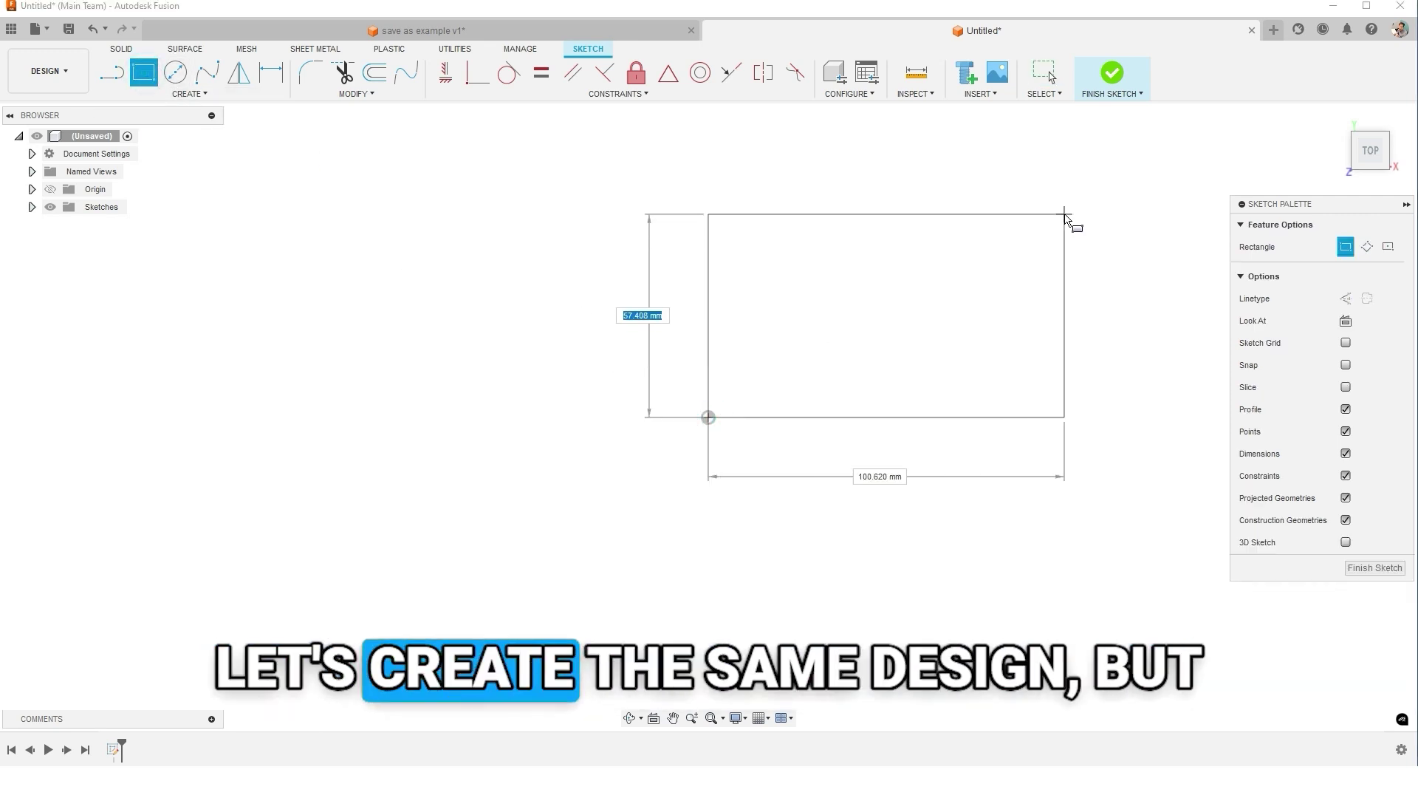
key("Escape")
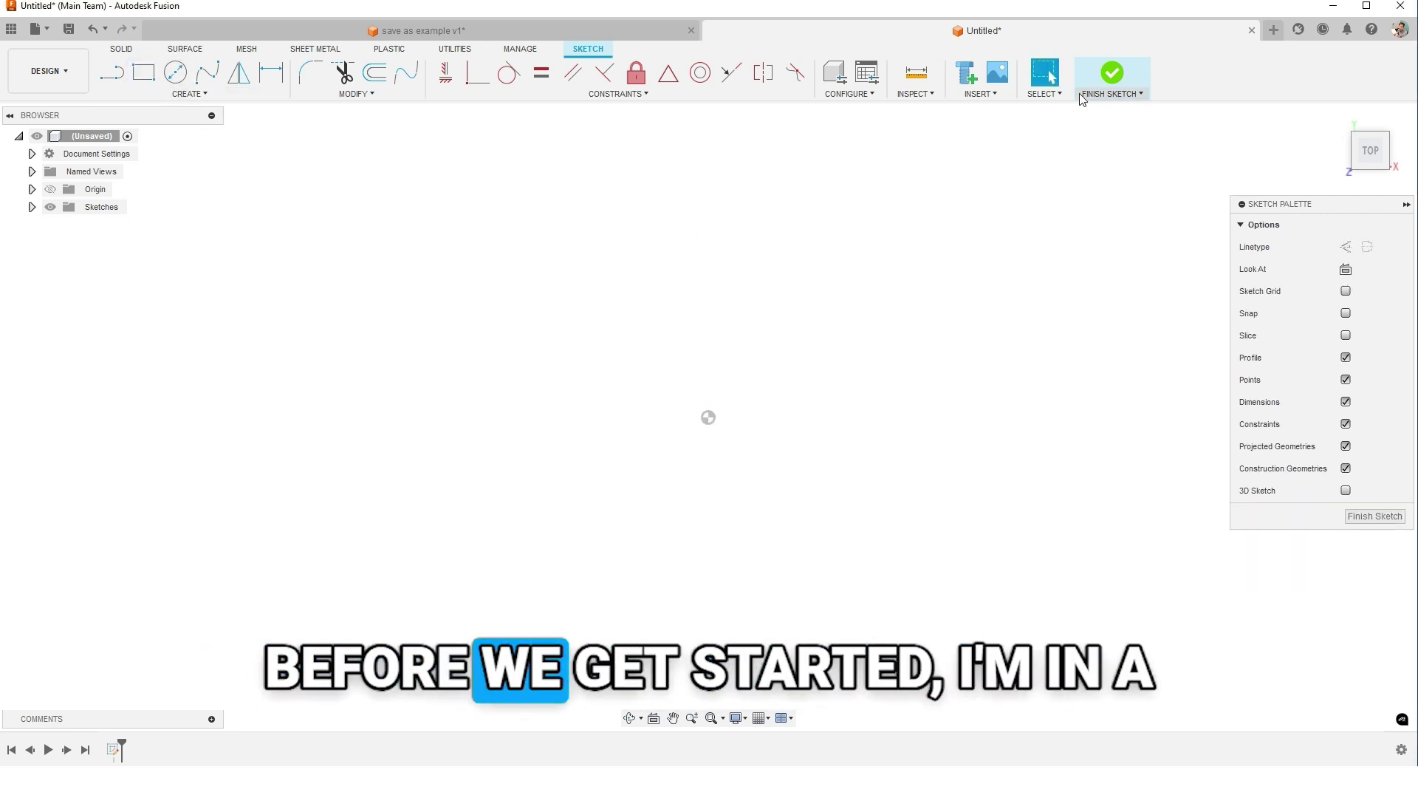
left_click(1108, 78)
Create and activate a new internal standard component under the root of the unsaved design
right_click(87, 134)
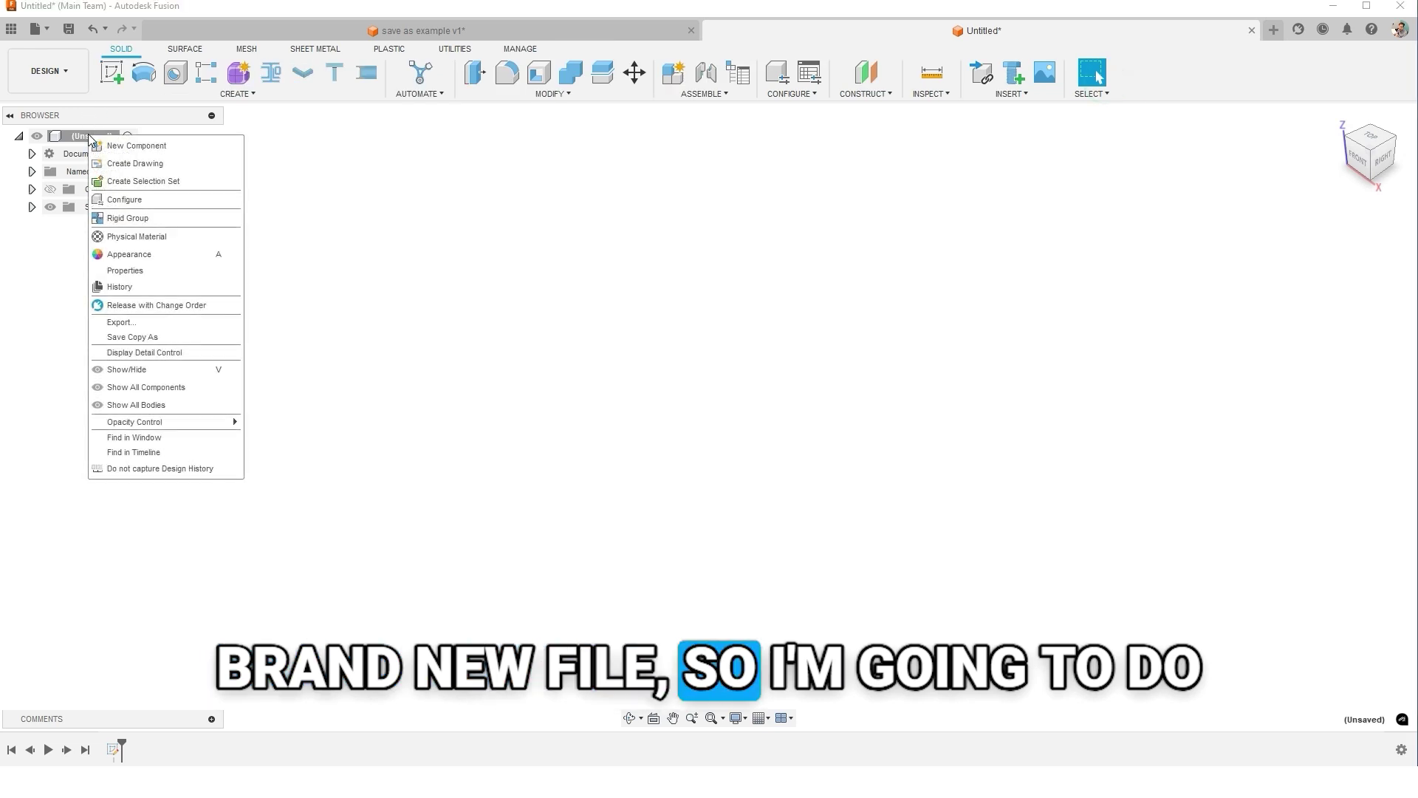
left_click(94, 143)
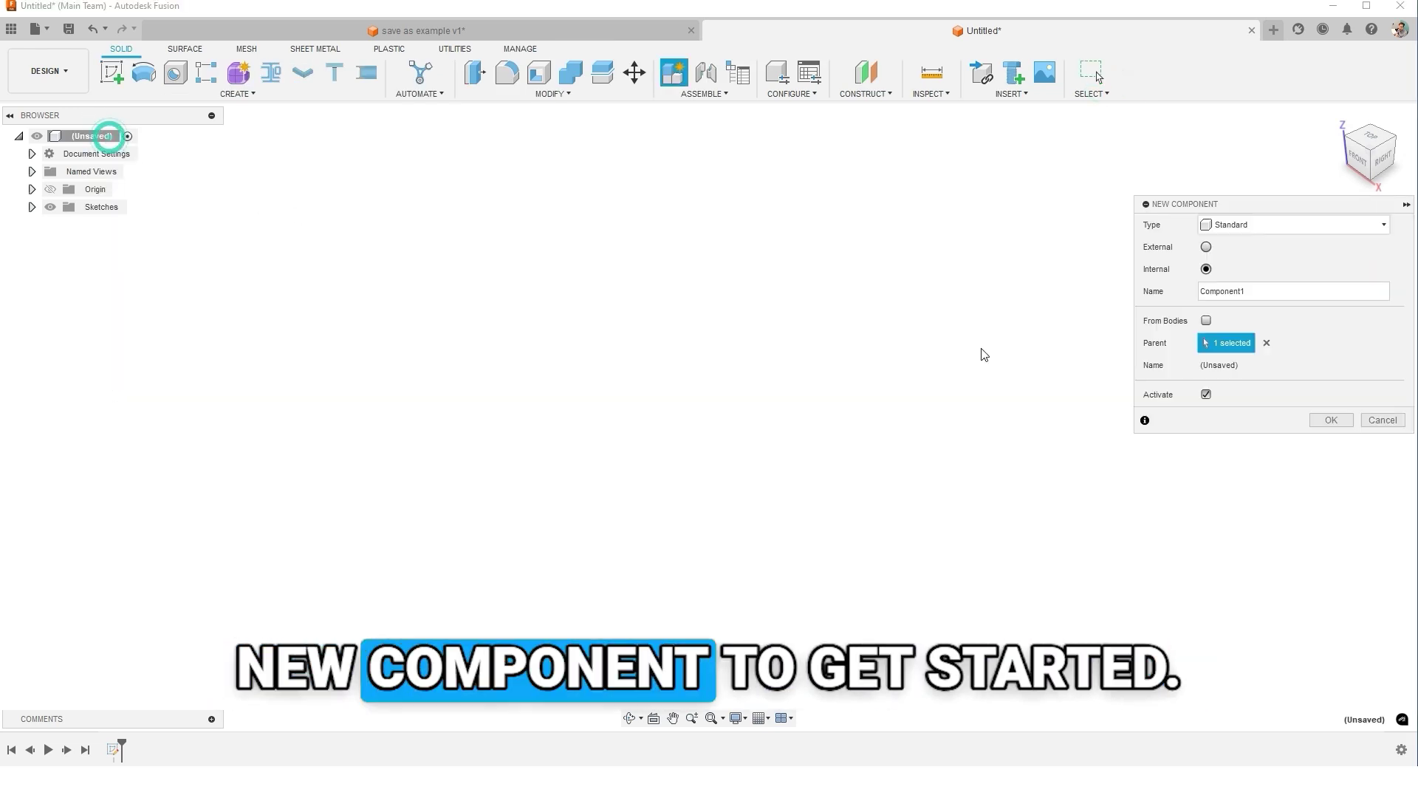
left_click(1326, 420)
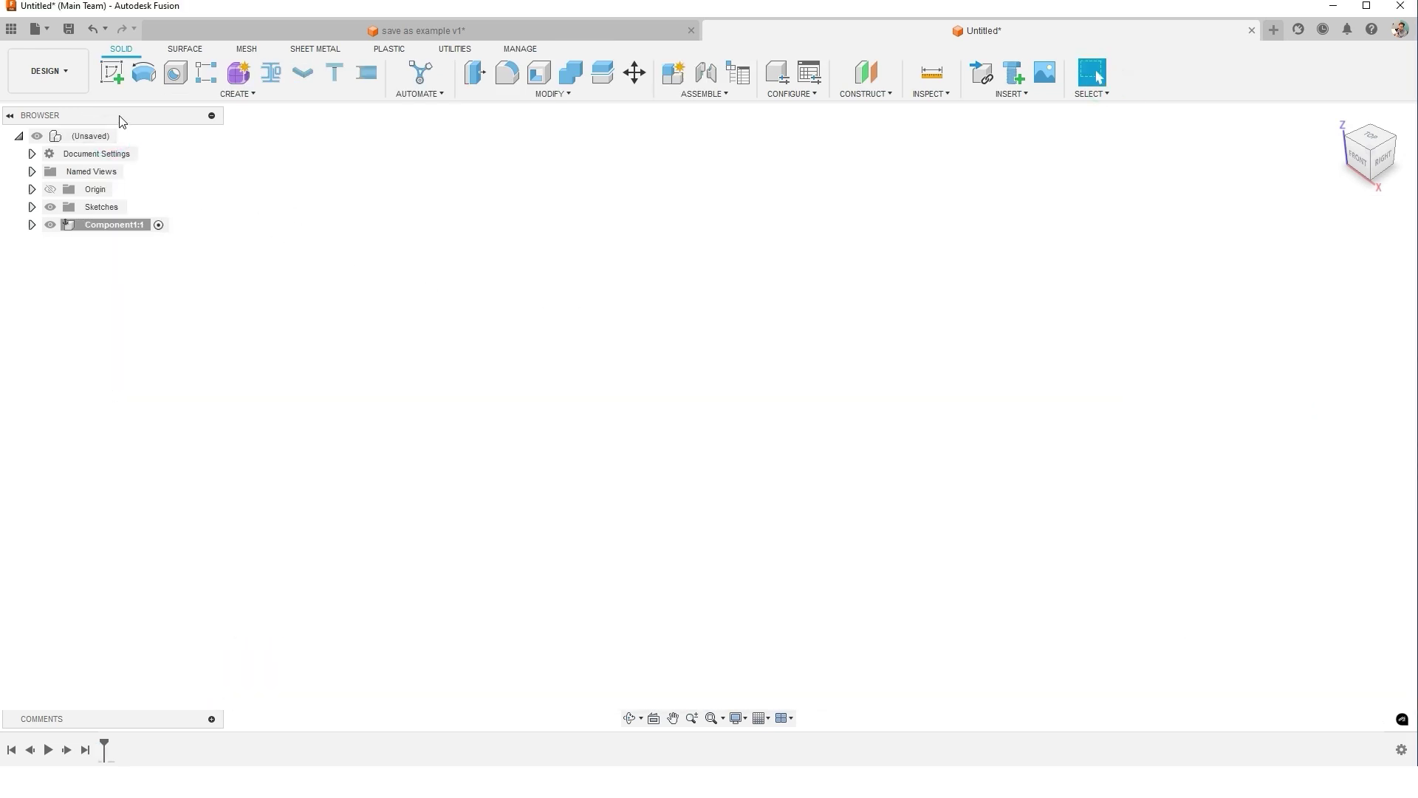
Sketch a two-point rectangle 1000 mm wide and 400 mm high from the origin on the component's horizontal plane
left_click(118, 71)
left_click(769, 417)
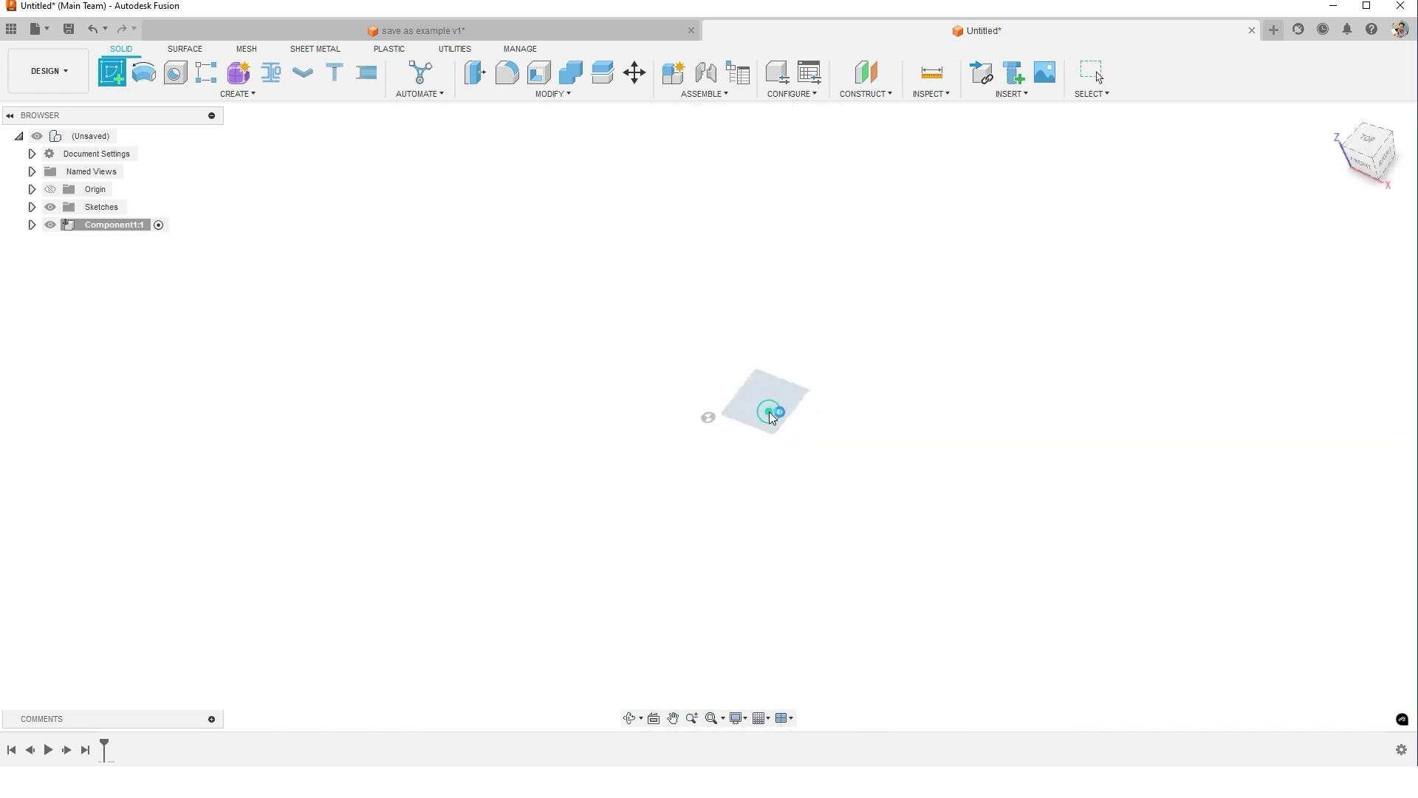
key("r")
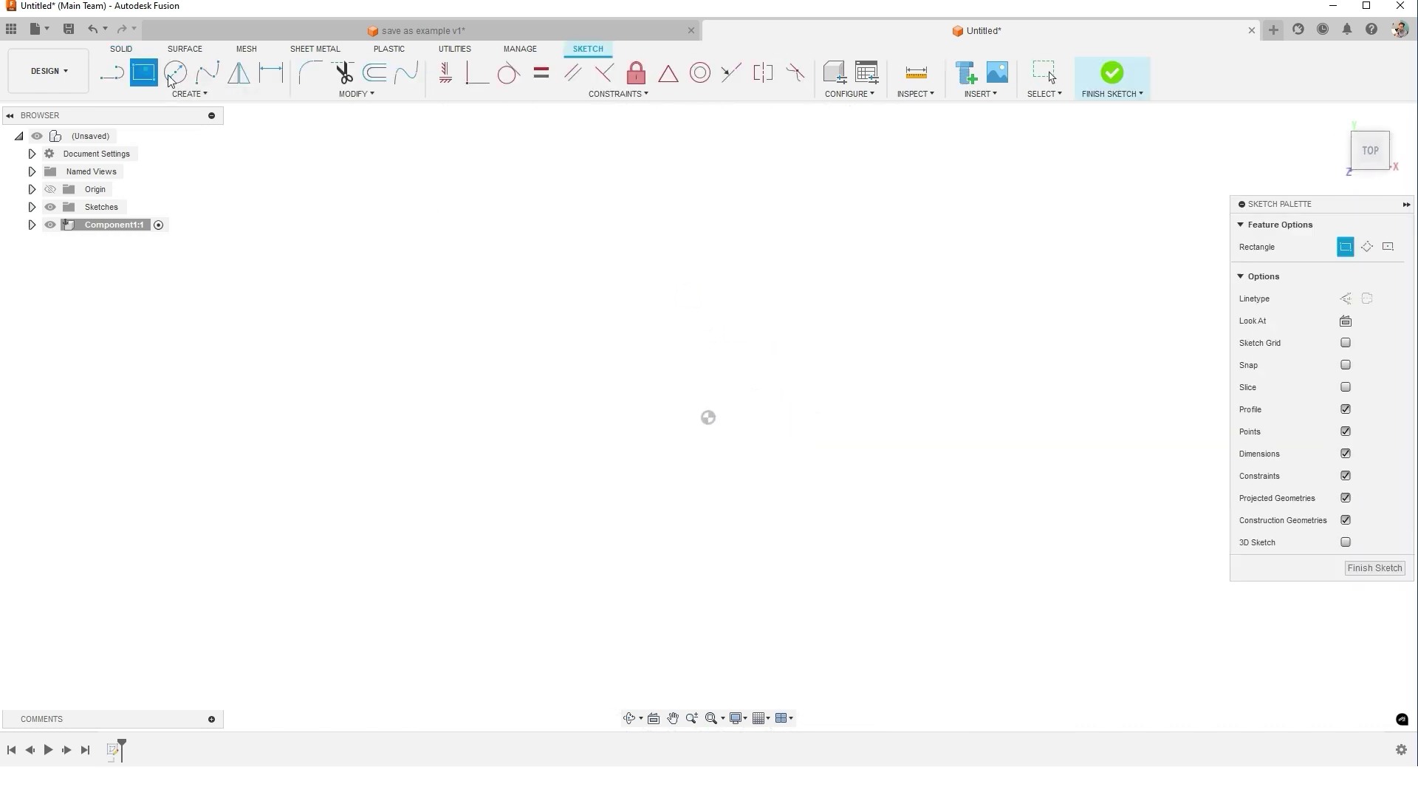
left_click(708, 417)
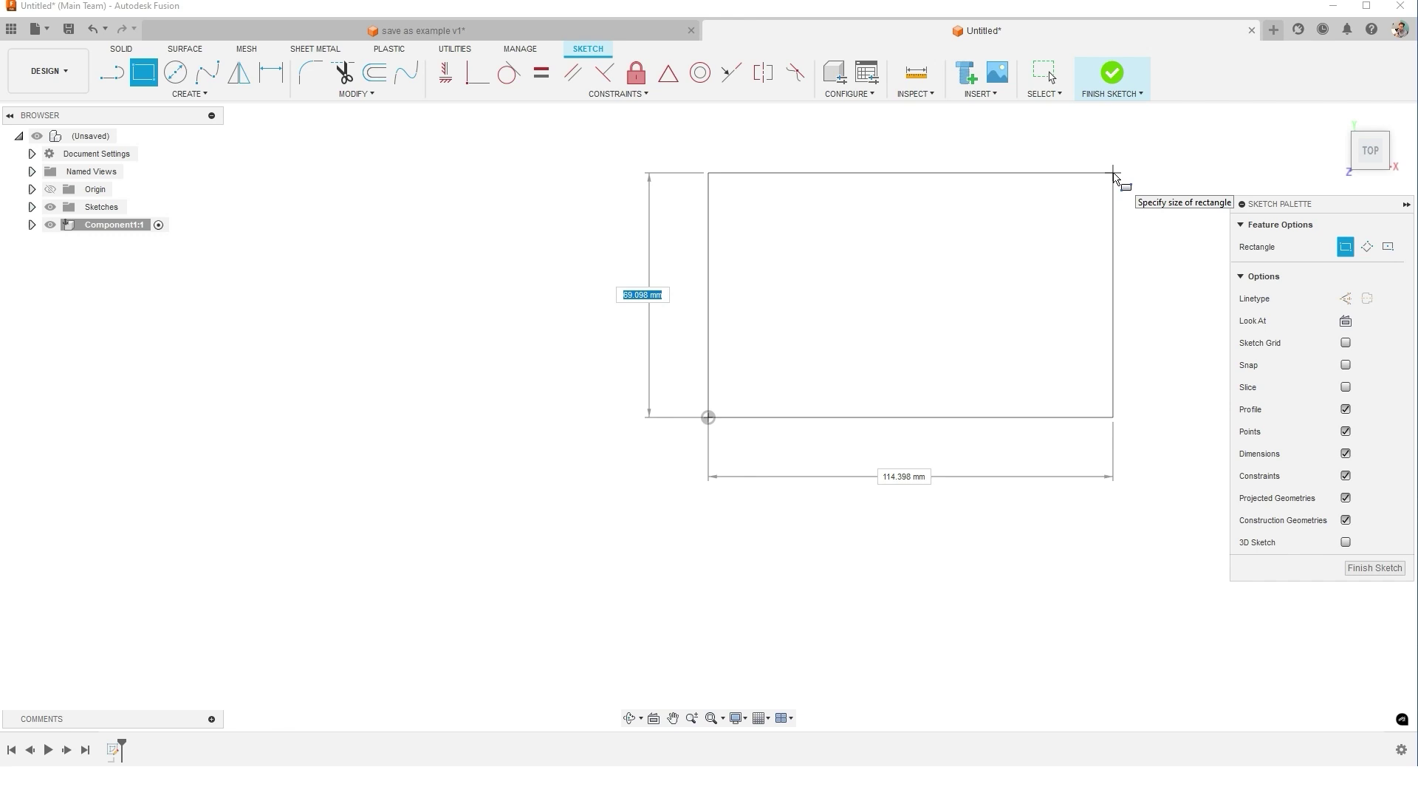
key("Tab")
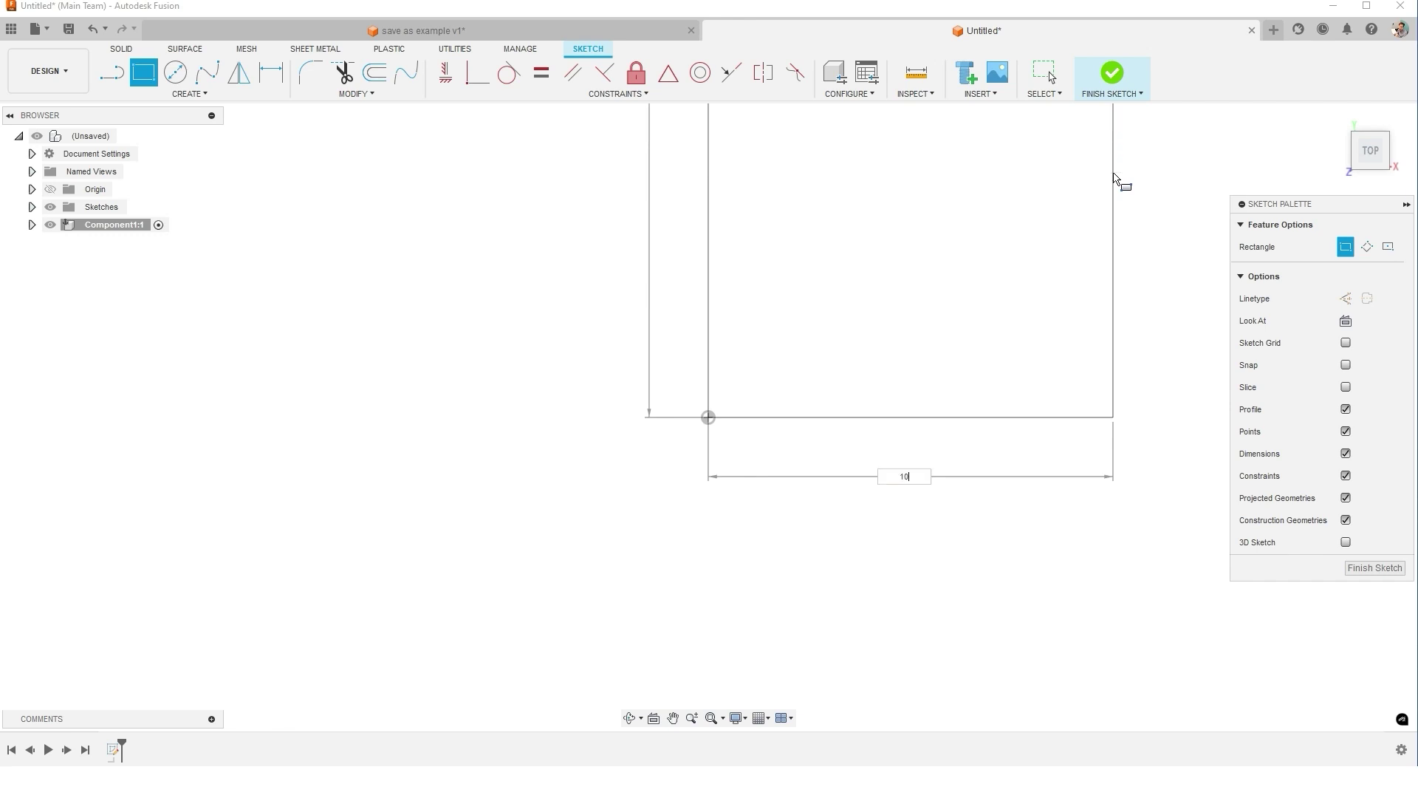
key("Return")
key("Escape")
middle_click(1117, 179)
middle_click(1116, 180)
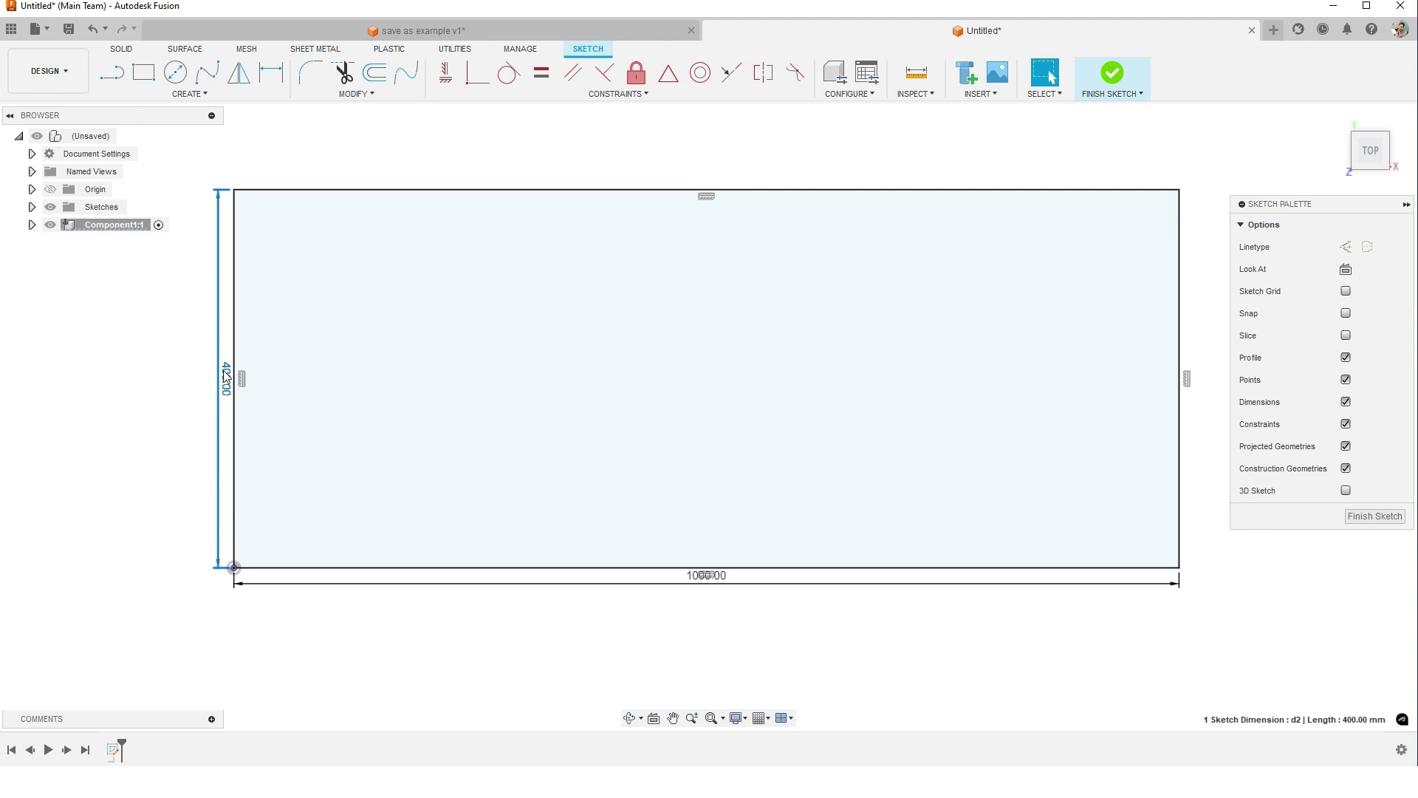
Define the rectangle's vertical dimension as a parameter named width and set it to 420 mm
double_click(225, 377)
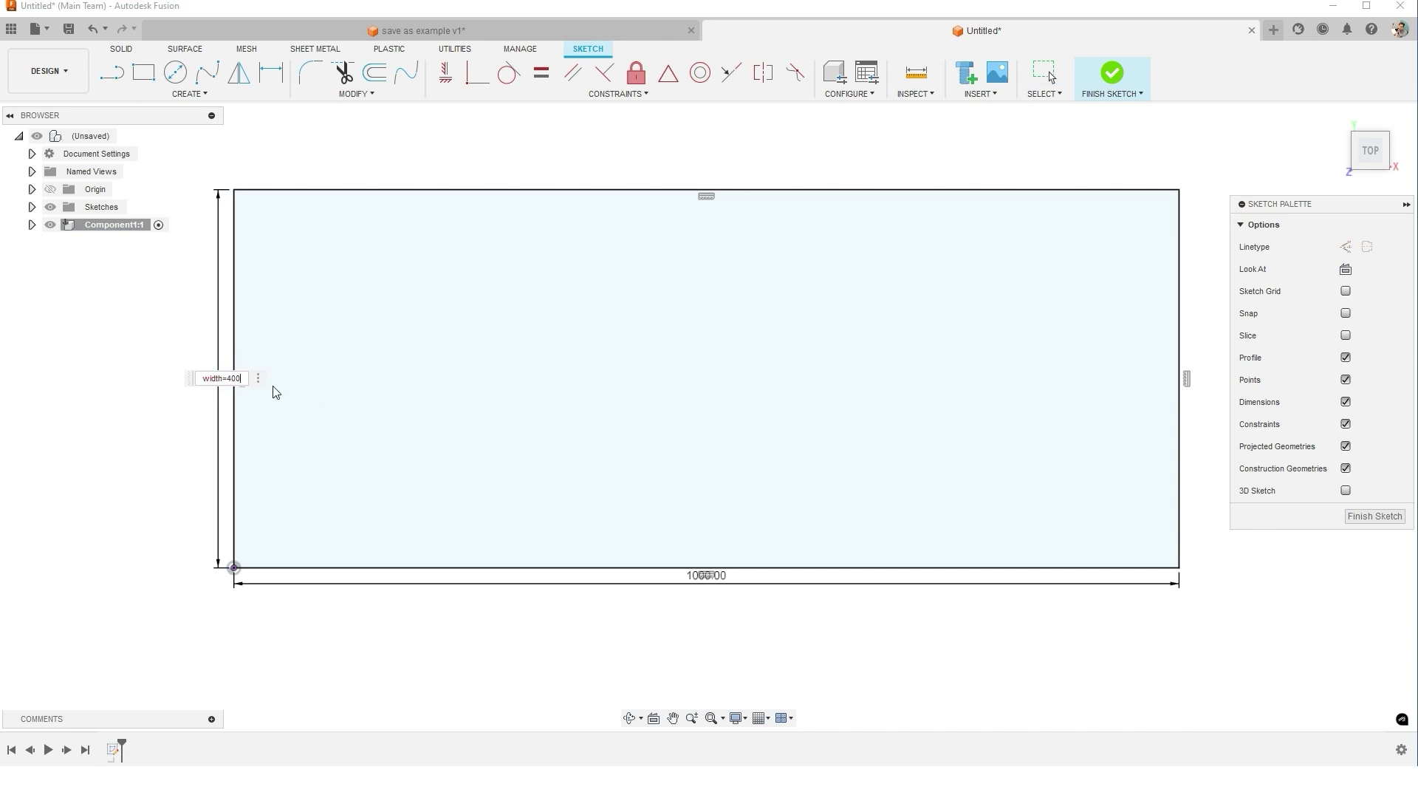
key("Return")
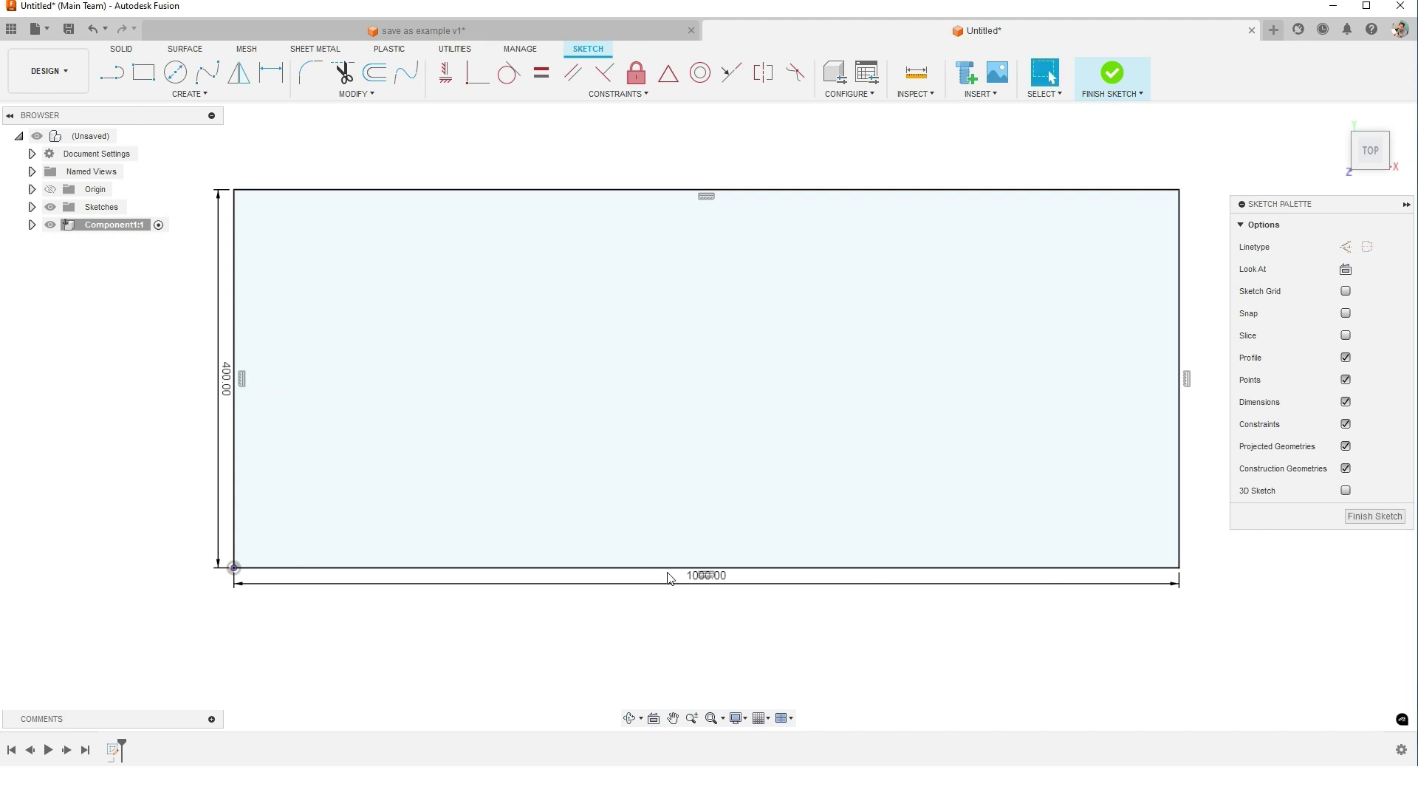
double_click(225, 378)
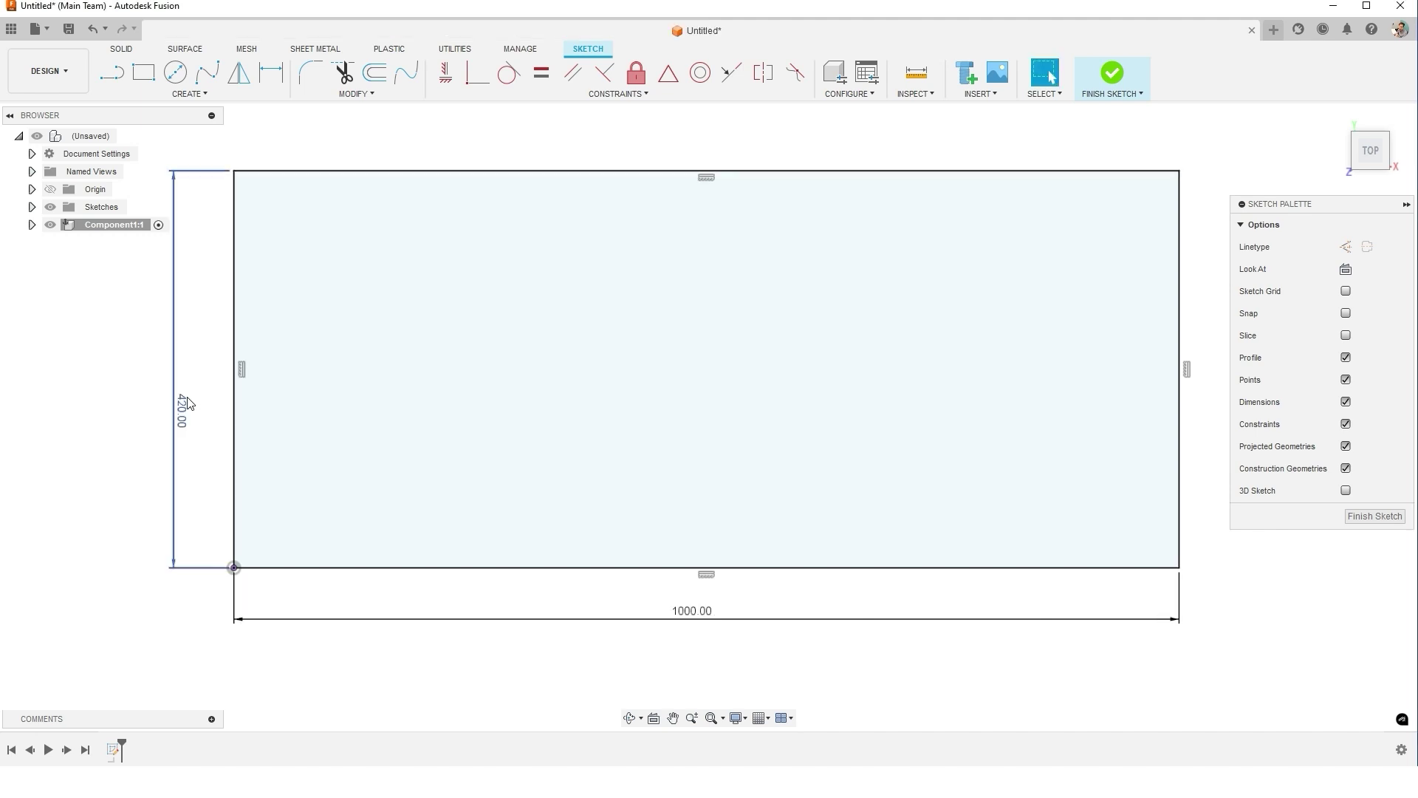
double_click(182, 420)
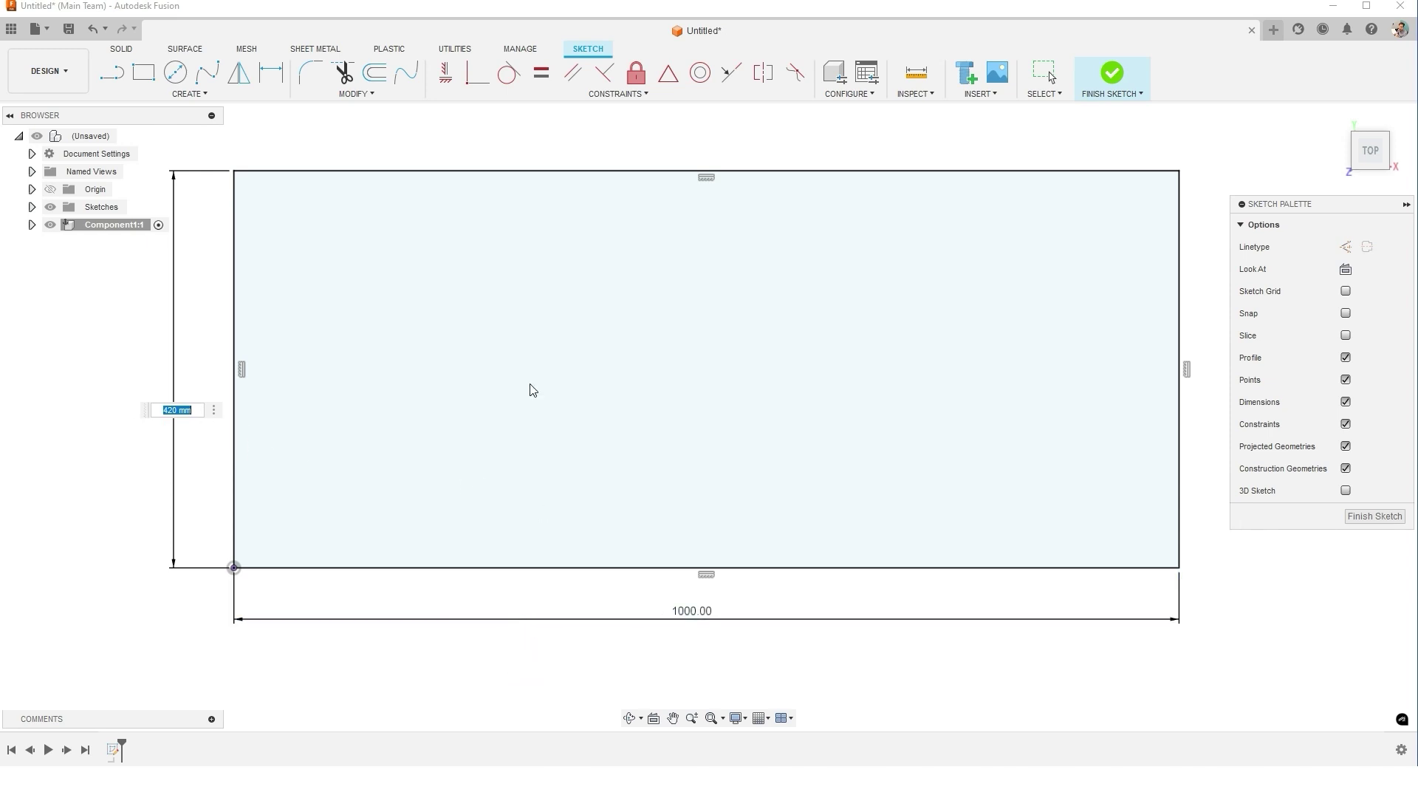
key("Return")
Extrude the rectangle as a new body using a named parameter, depth=50
key("e")
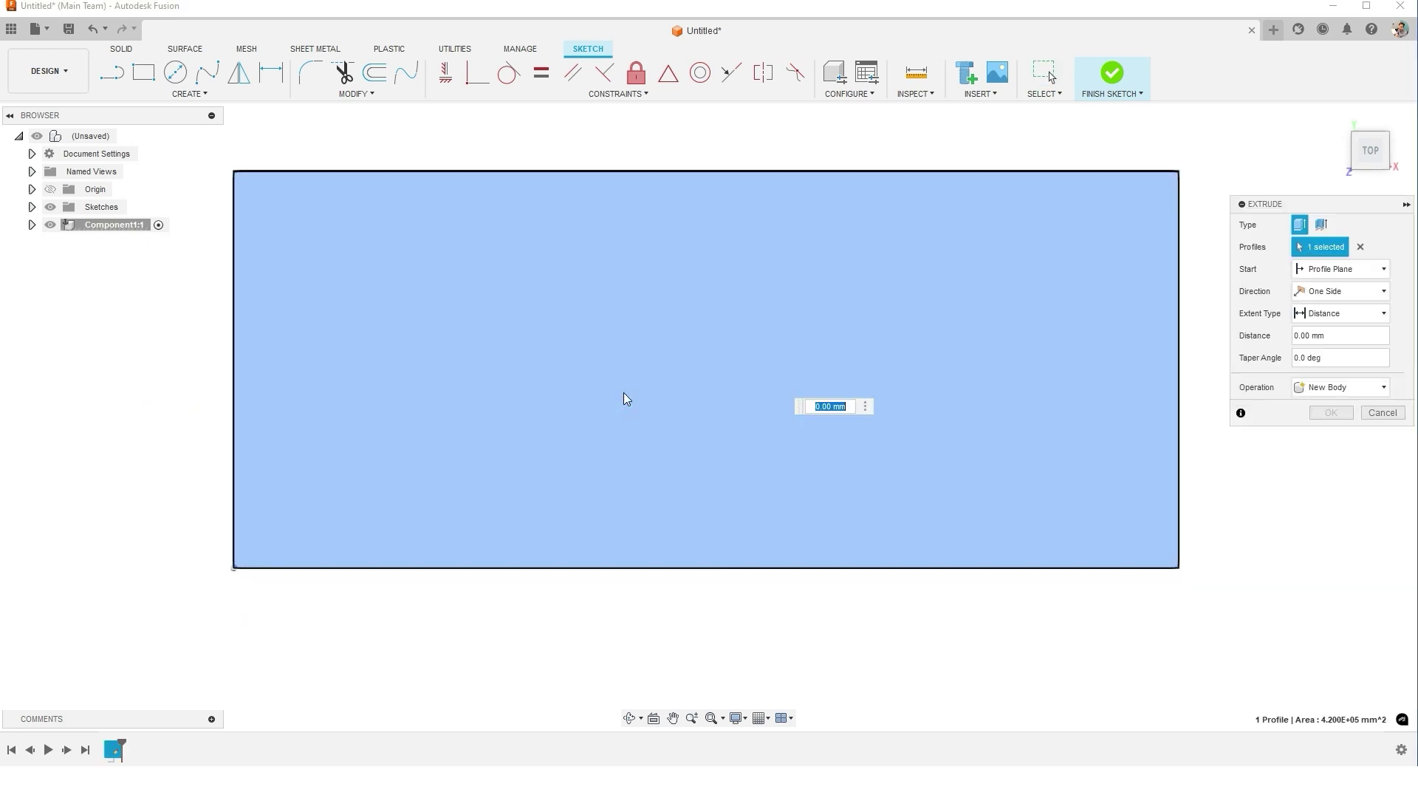
left_click_drag(699, 363, 698, 349)
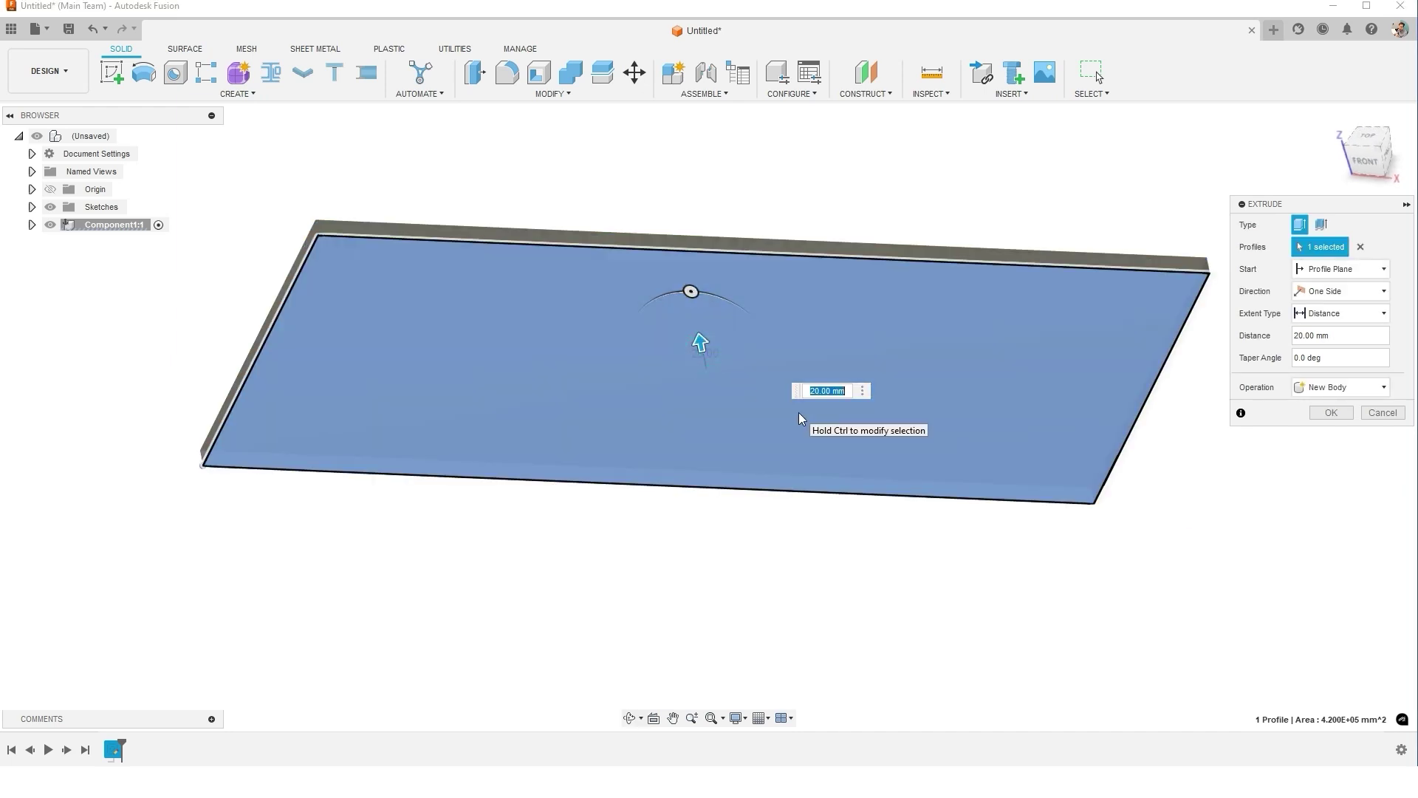
type("depth")
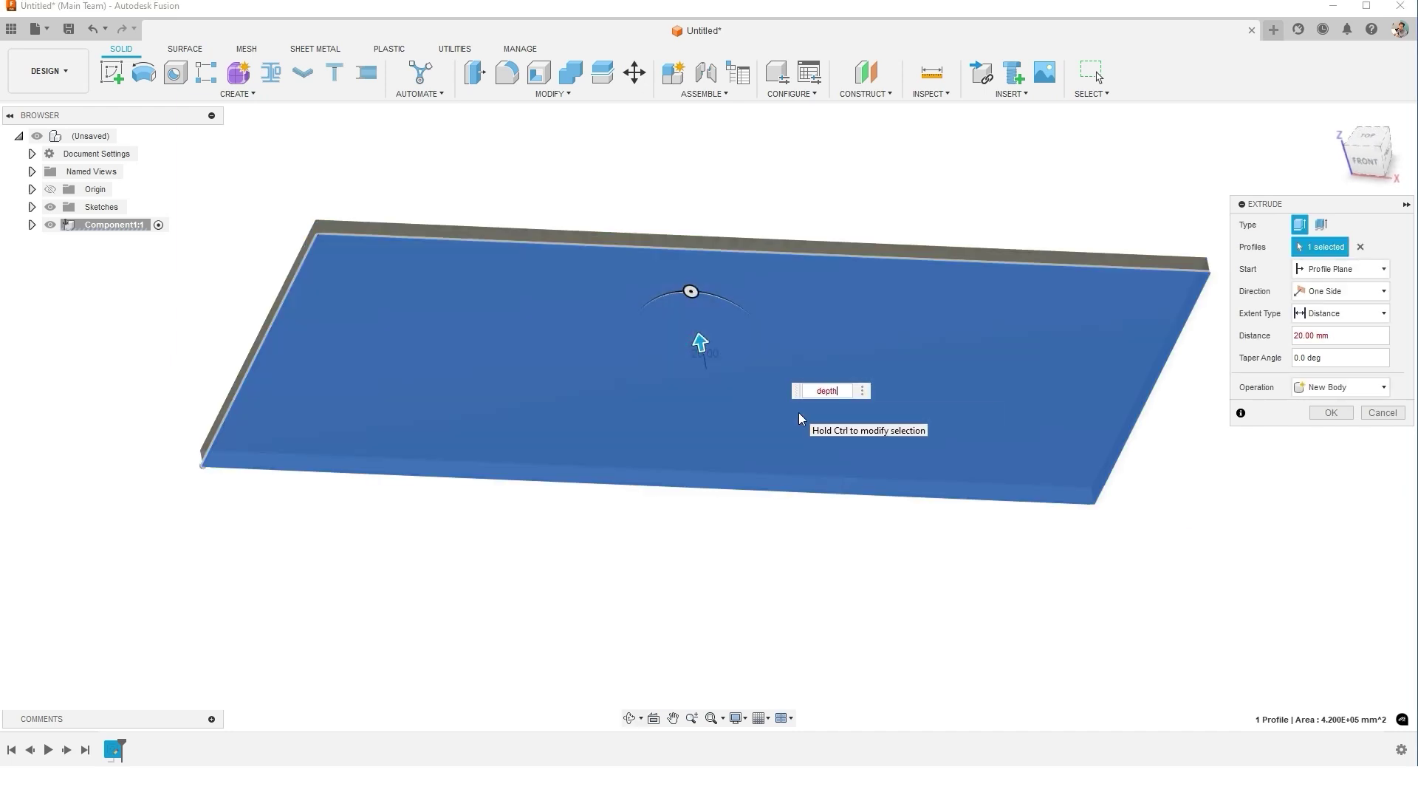
type("=50")
key("Return")
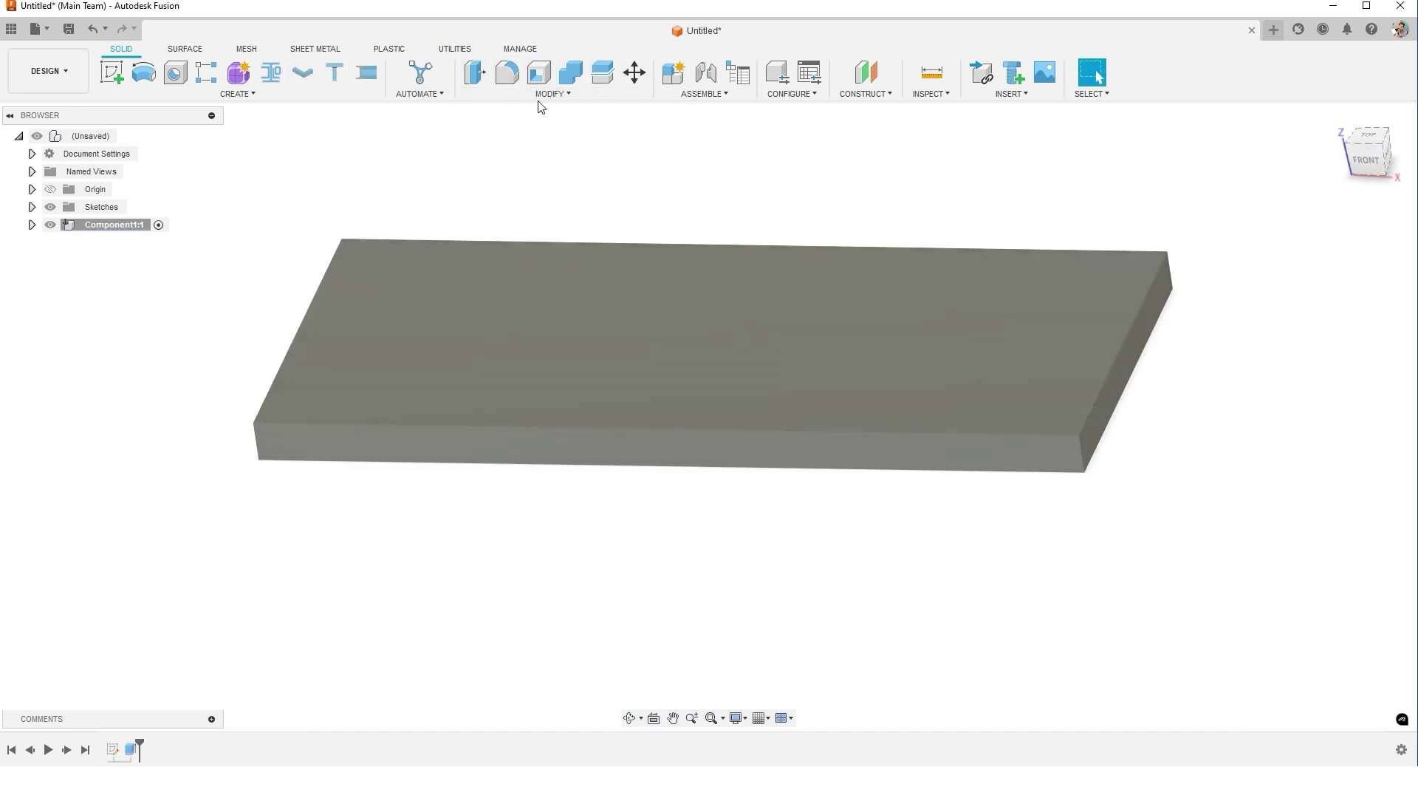
Add an equal-distance chamfer around the edges of the bench's top face
left_click(555, 94)
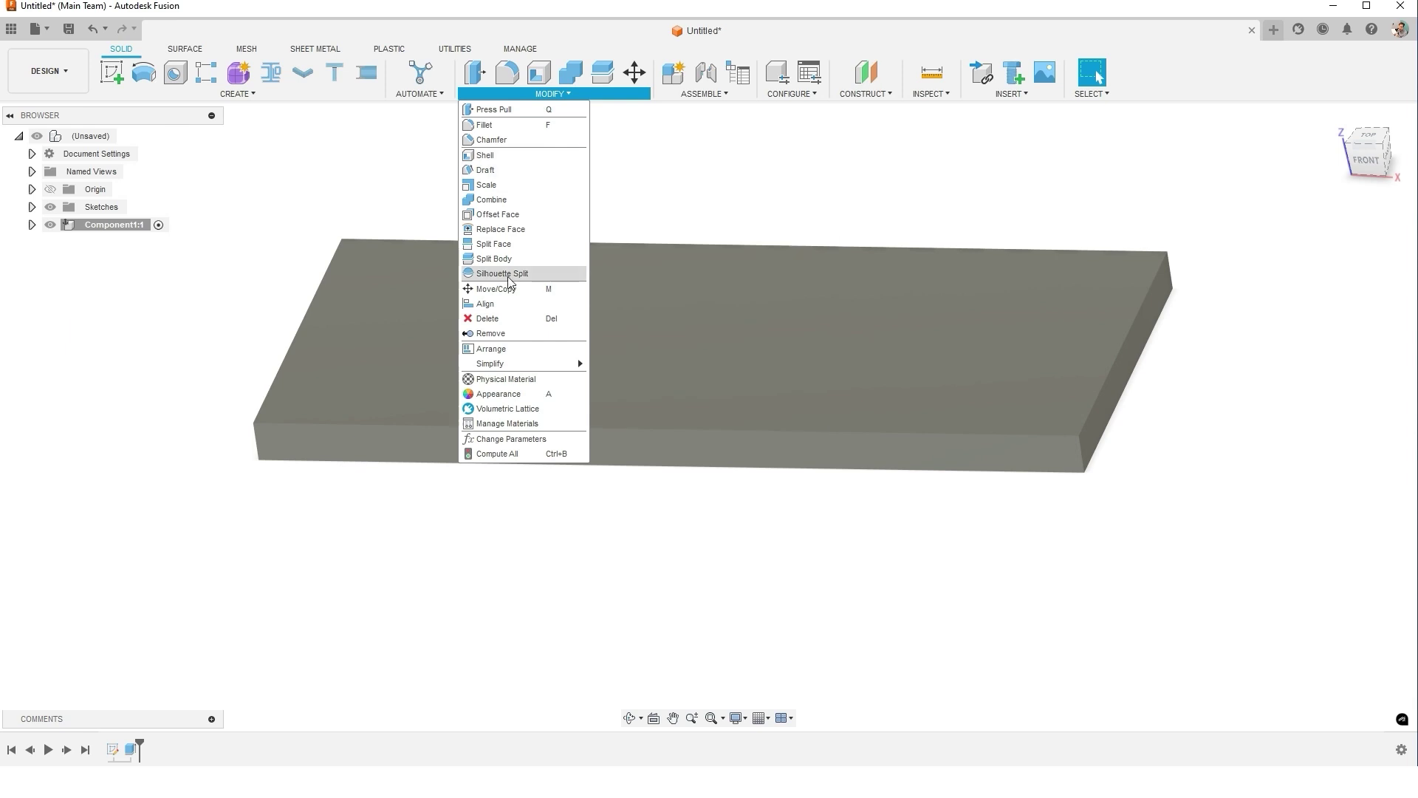
left_click(346, 184)
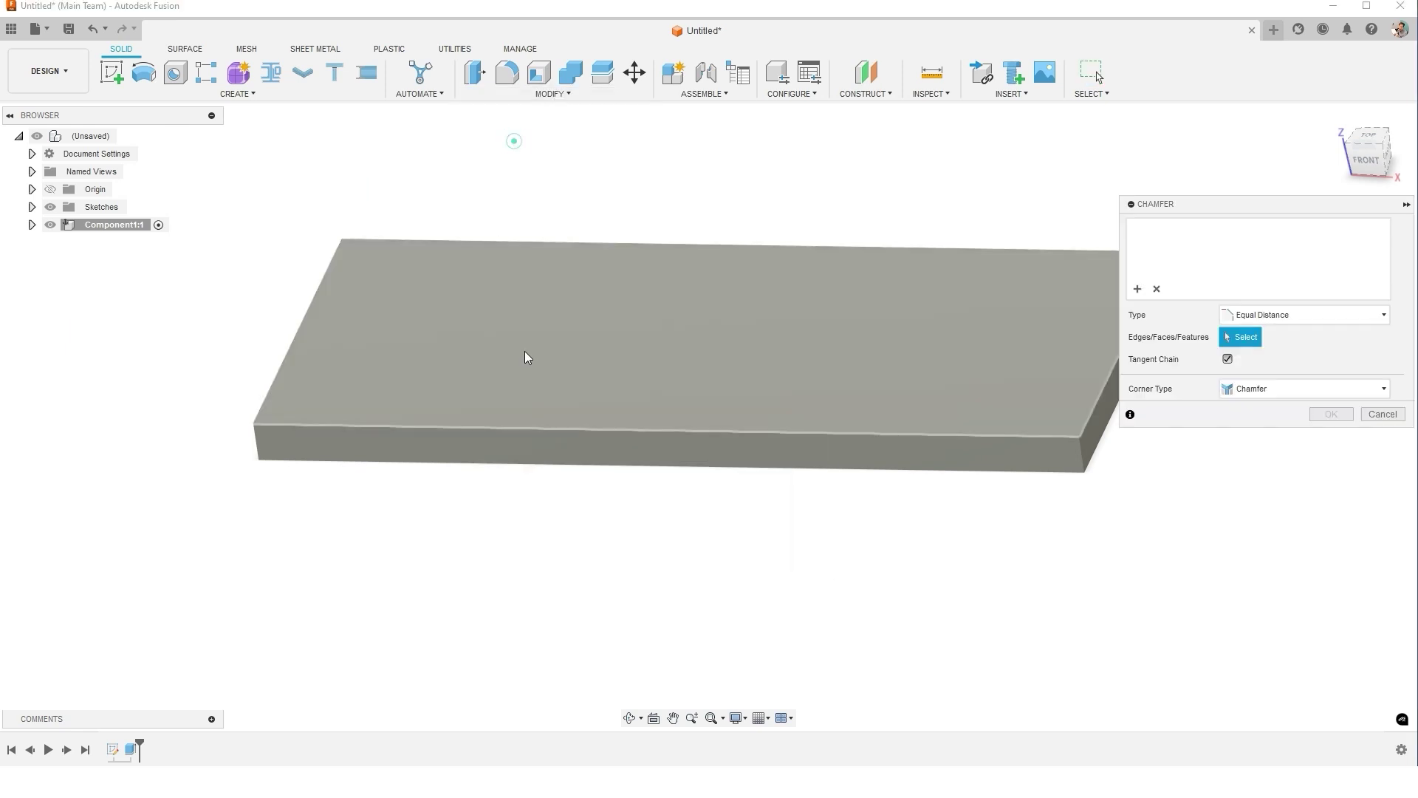
left_click(529, 349)
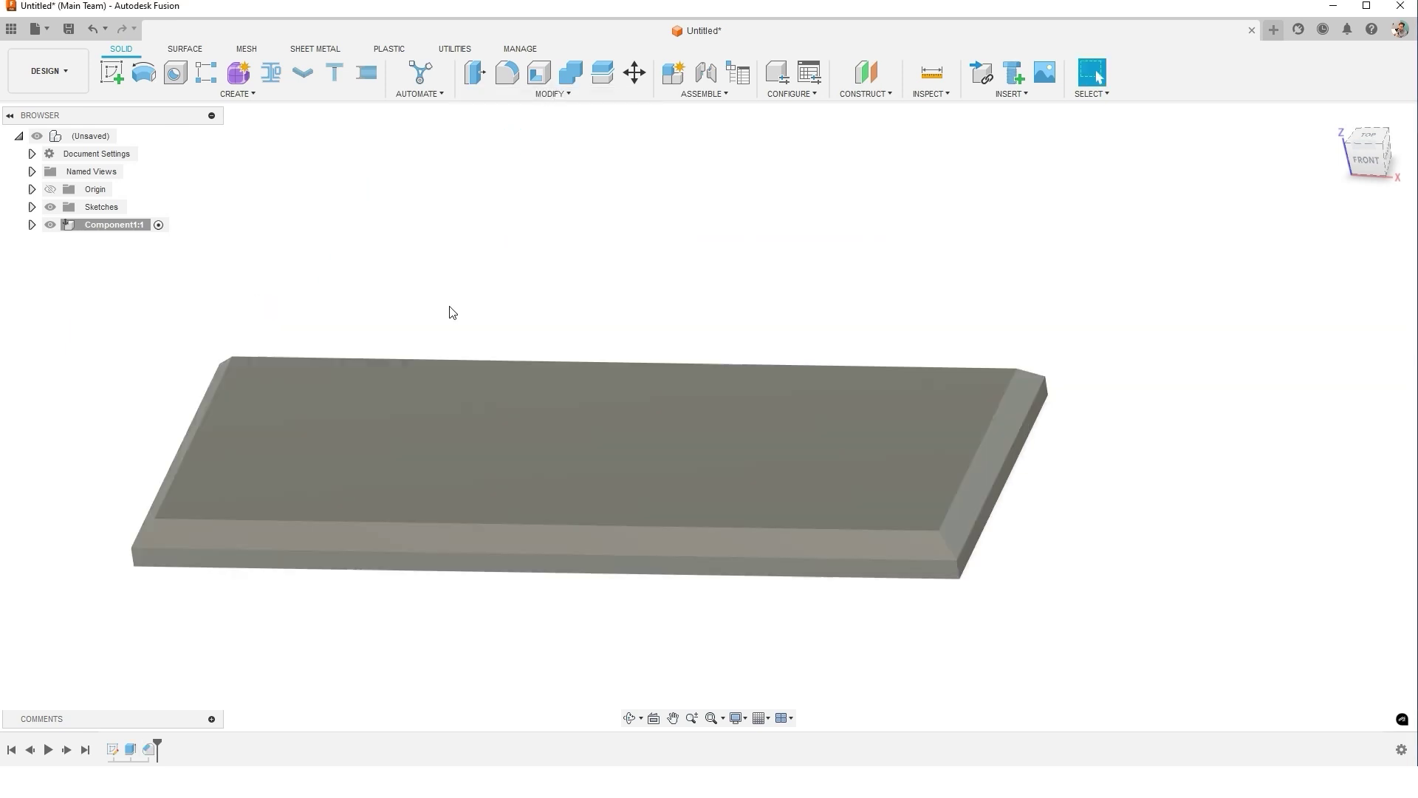
Review the bench's favorite parameters length, width and depth in the parameters list
scroll(450, 307, "down", 1)
mouse_move(450, 307)
middle_mouse_down("shift")
mouse_move(406, 326)
mouse_move(425, 321)
middle_mouse_up("shift")
scroll(433, 330, "down", 4)
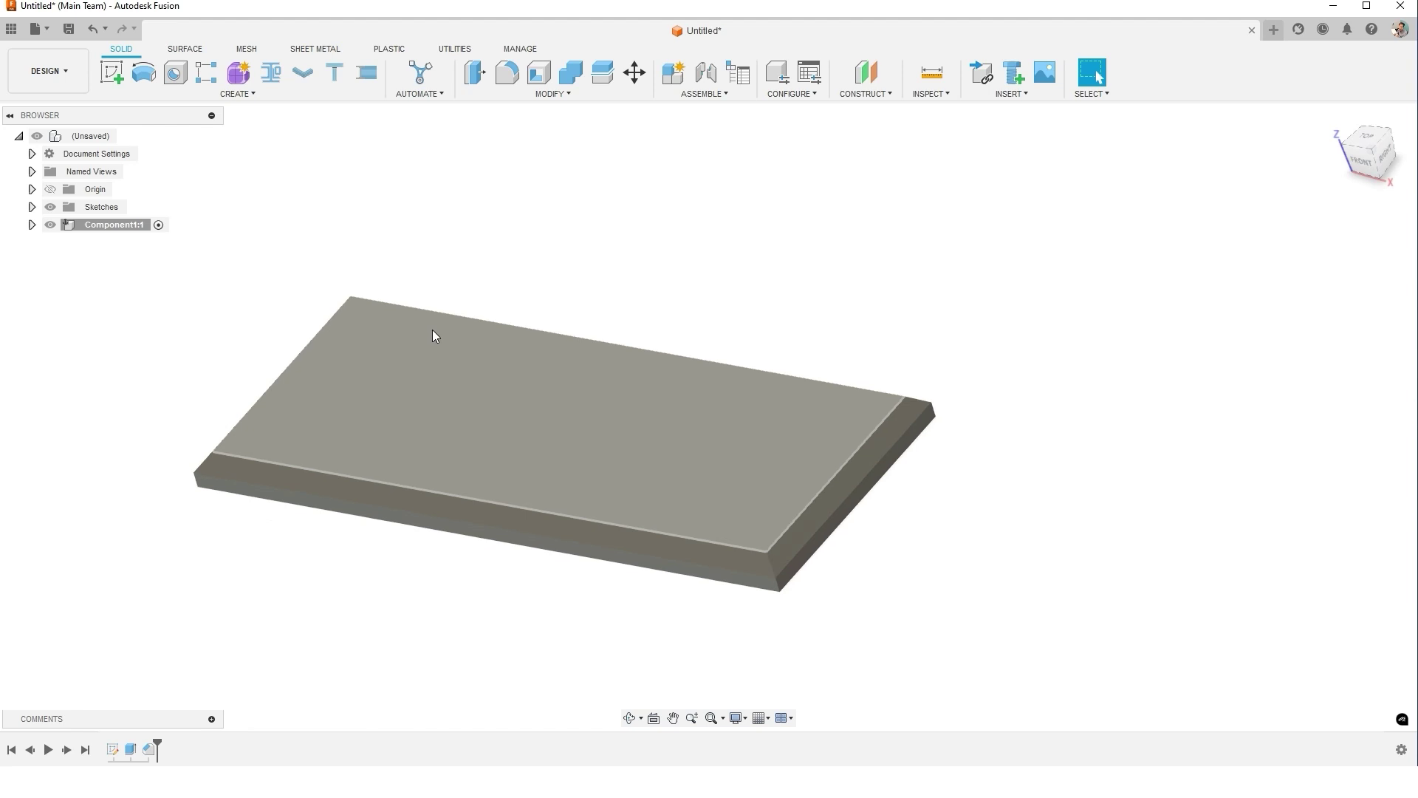
scroll(598, 342, "up", 3)
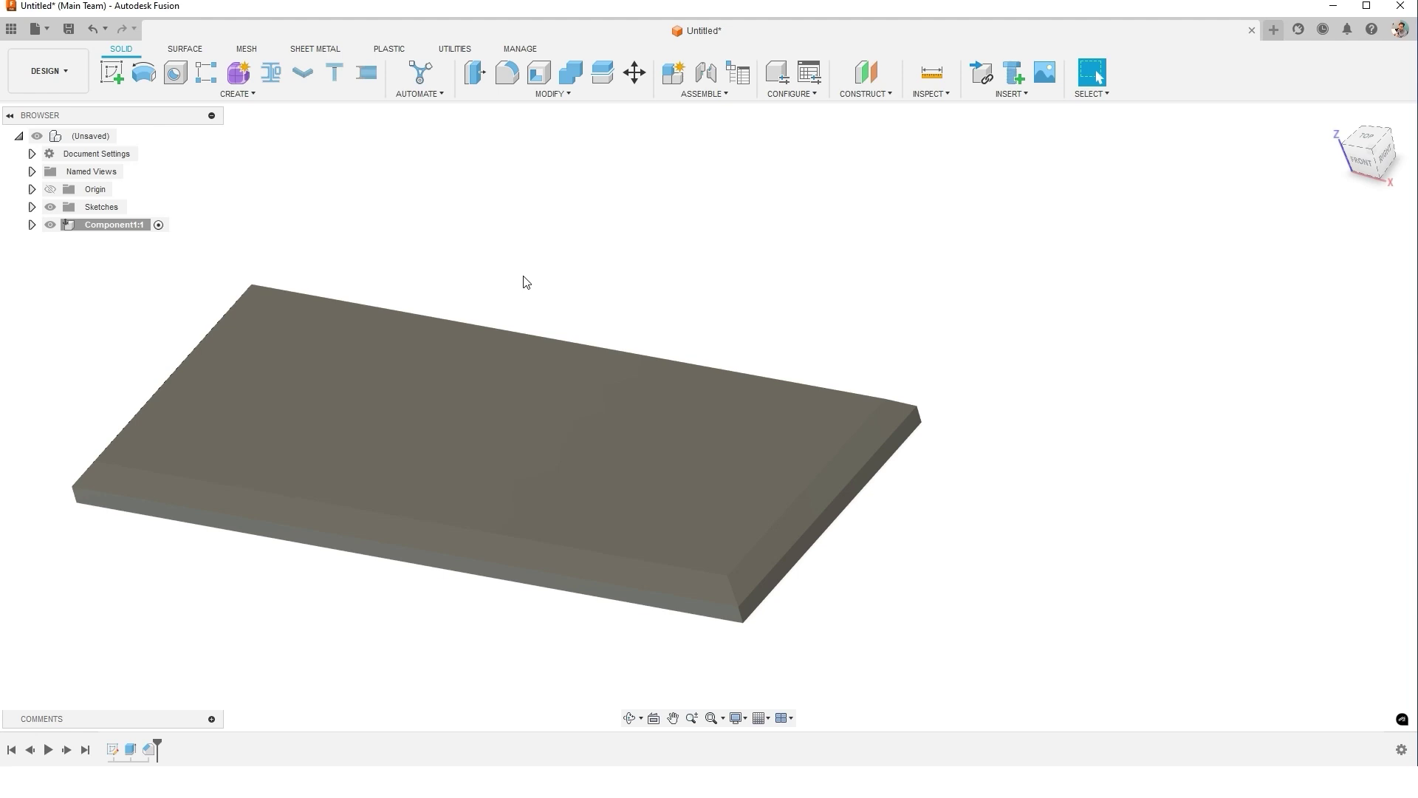
middle_click_drag(535, 297, 532, 312, "shift")
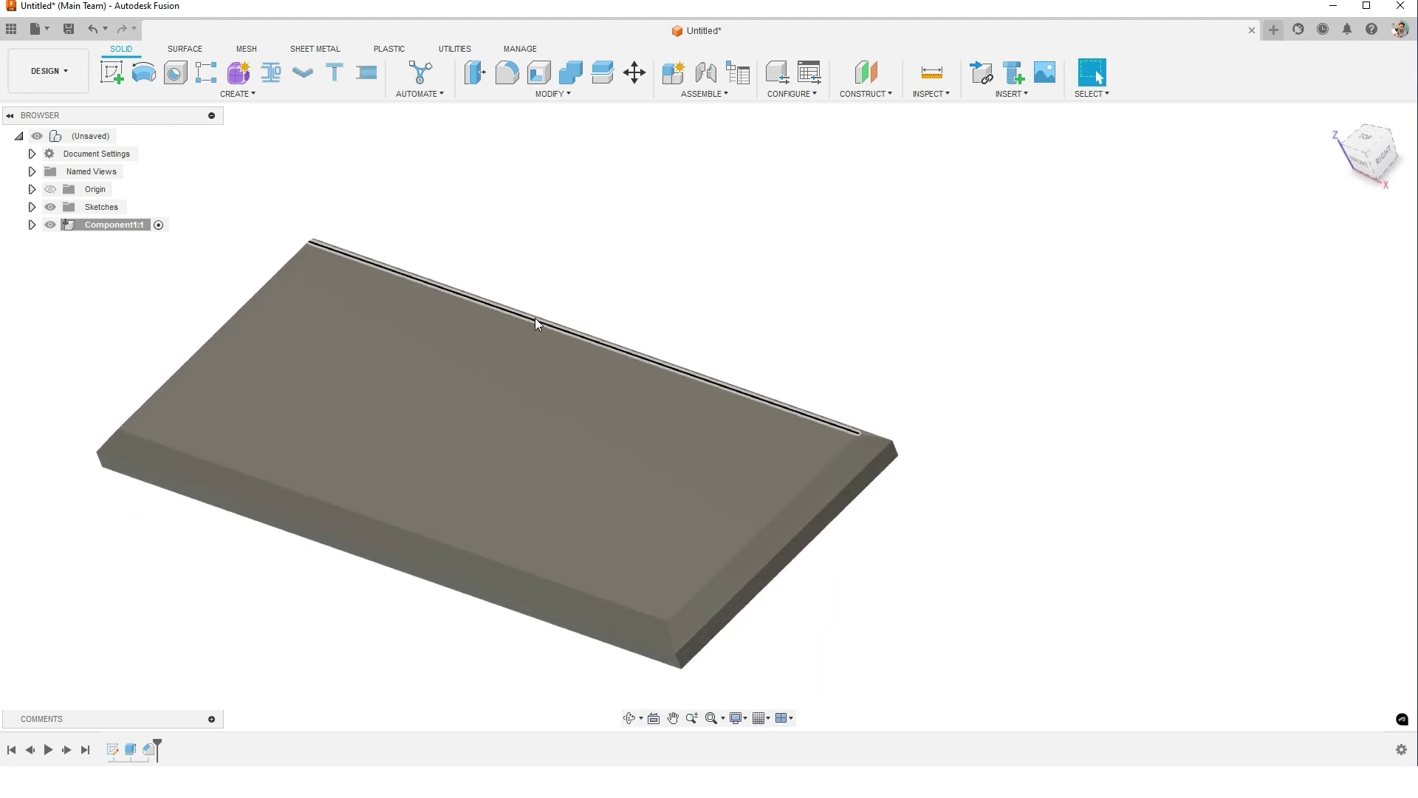
scroll(535, 317, "down", 3)
scroll(746, 359, "up", 2)
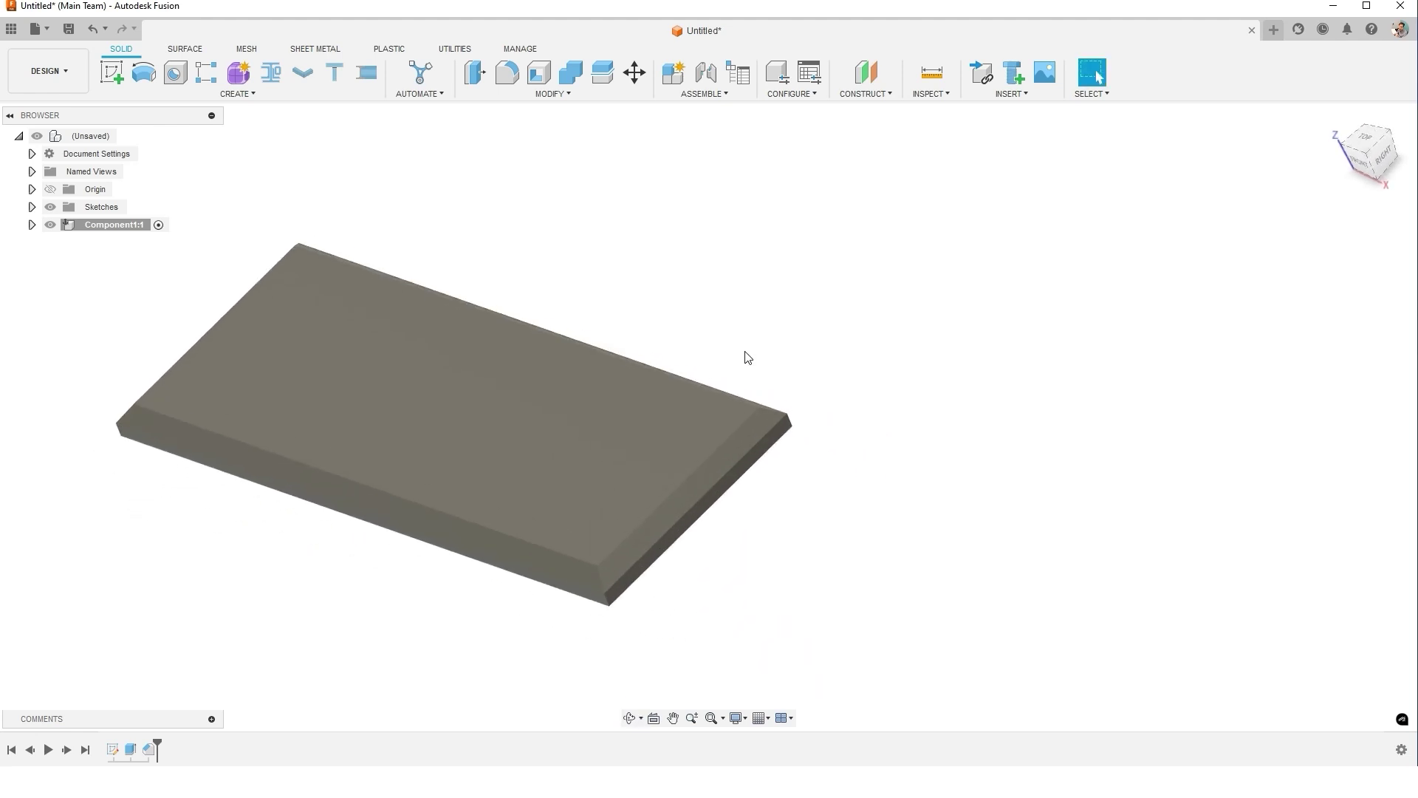
left_click(535, 93)
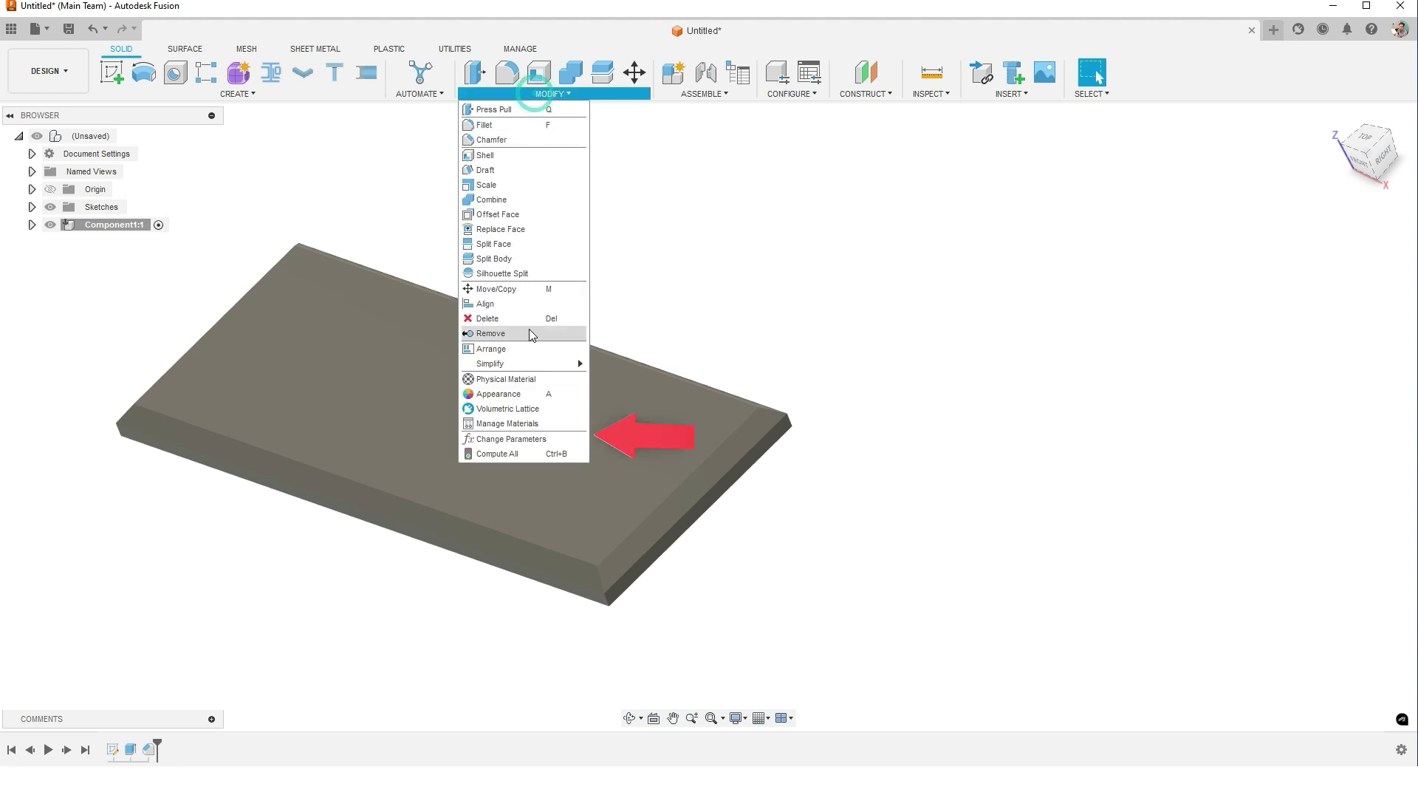
left_click(532, 437)
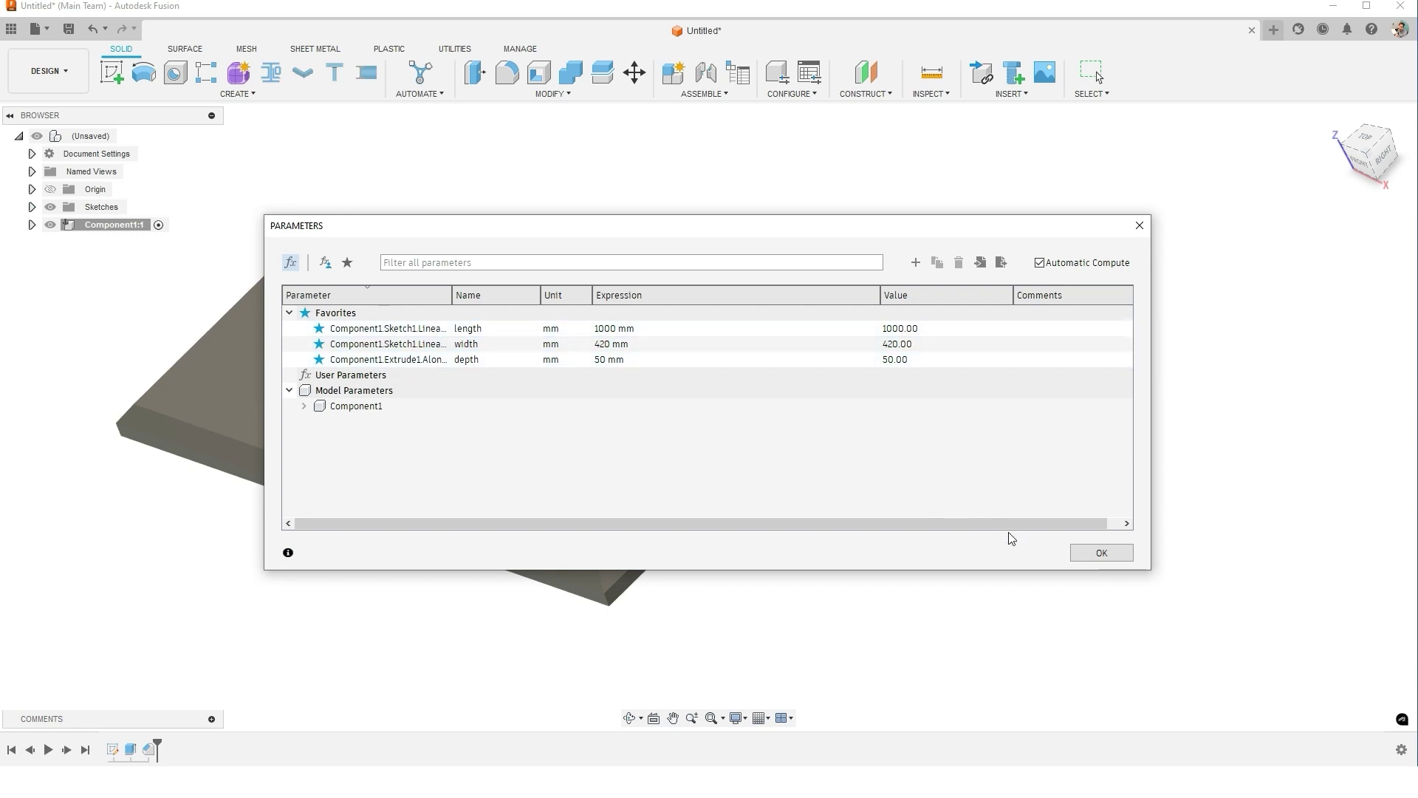
left_click(1088, 558)
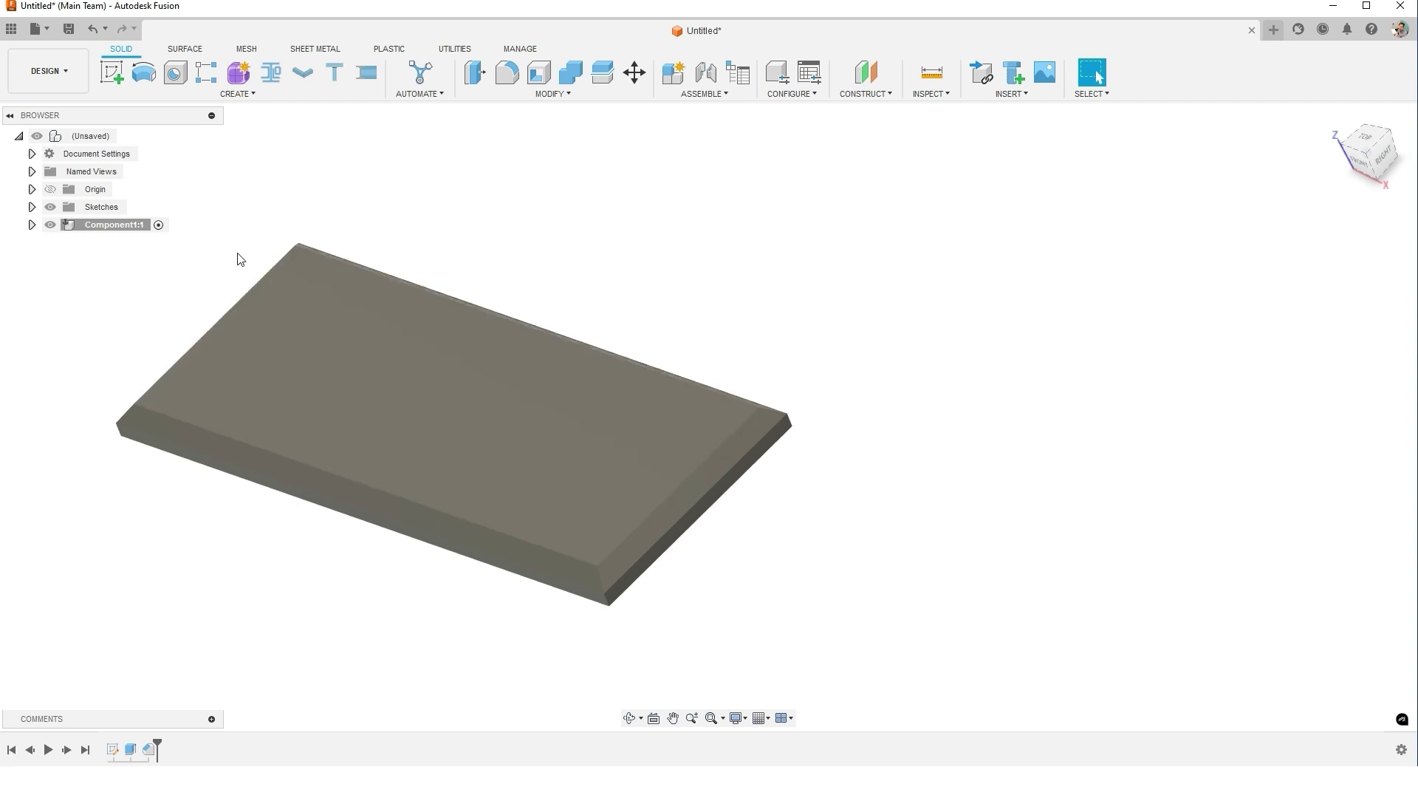
Copy the bench component so it can be pasted as a new component
right_click(111, 226)
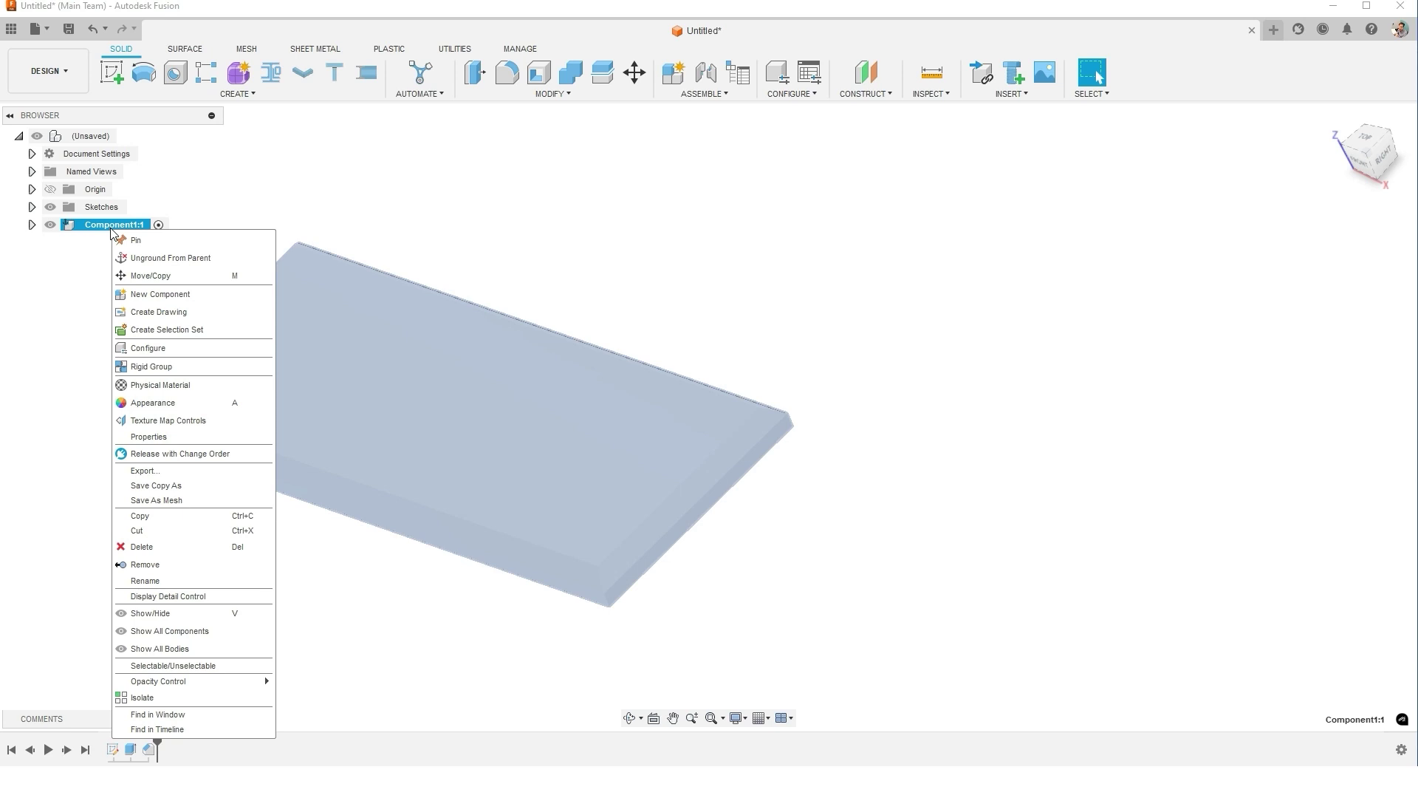
left_click(166, 516)
right_click(89, 319)
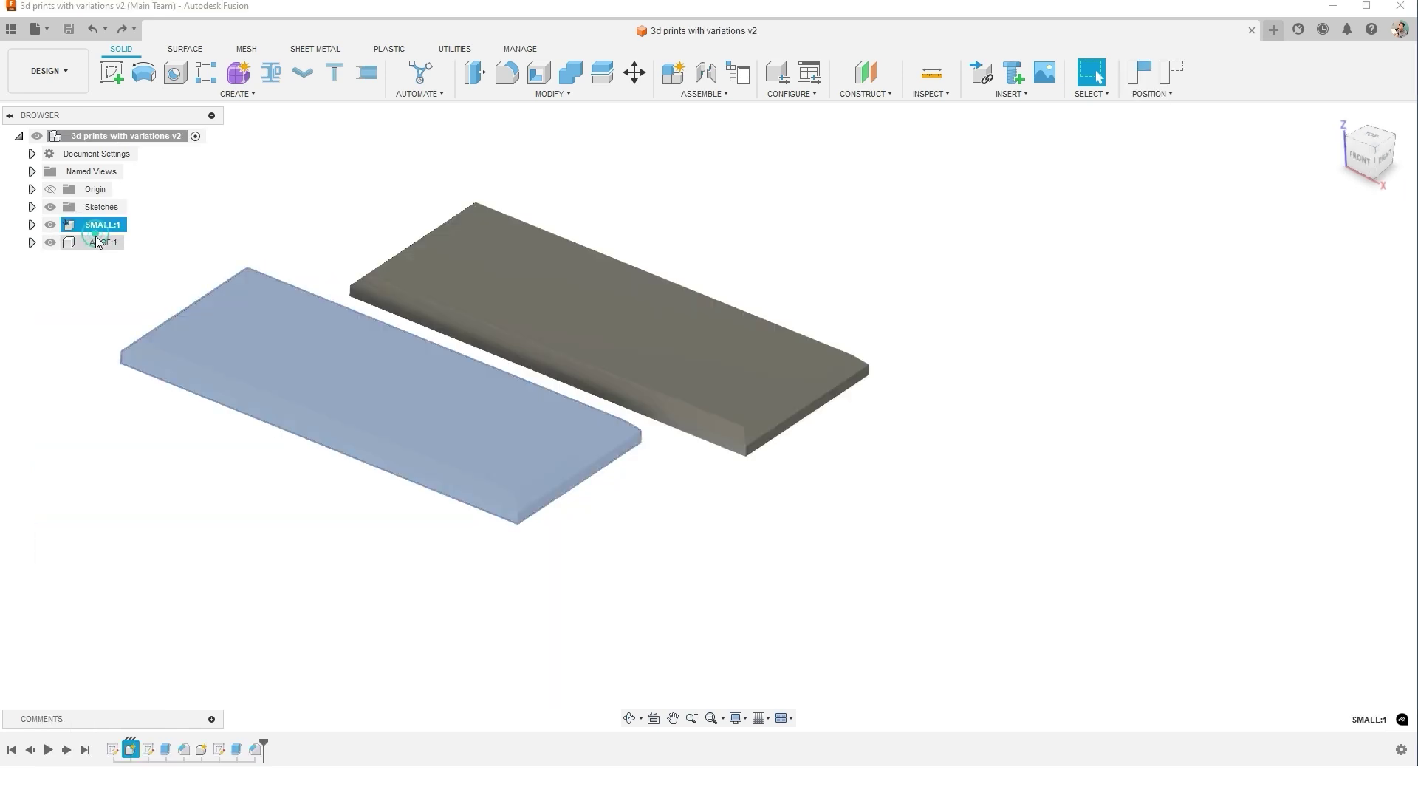
Paste a copy of the LARGE component as a new independent component, offset about 985 mm in X and -511 mm in Y
left_click(96, 243)
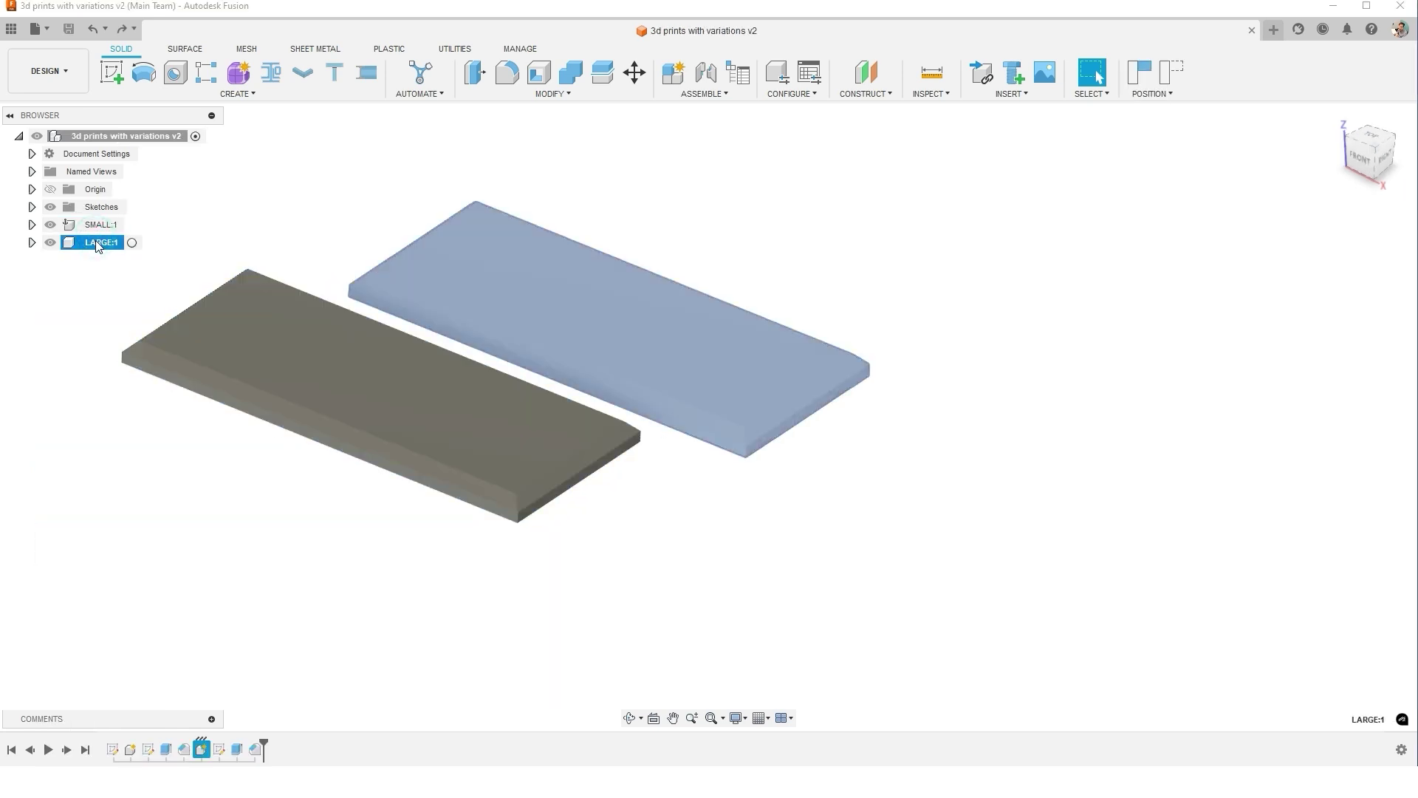
right_click(98, 243)
left_click(147, 547)
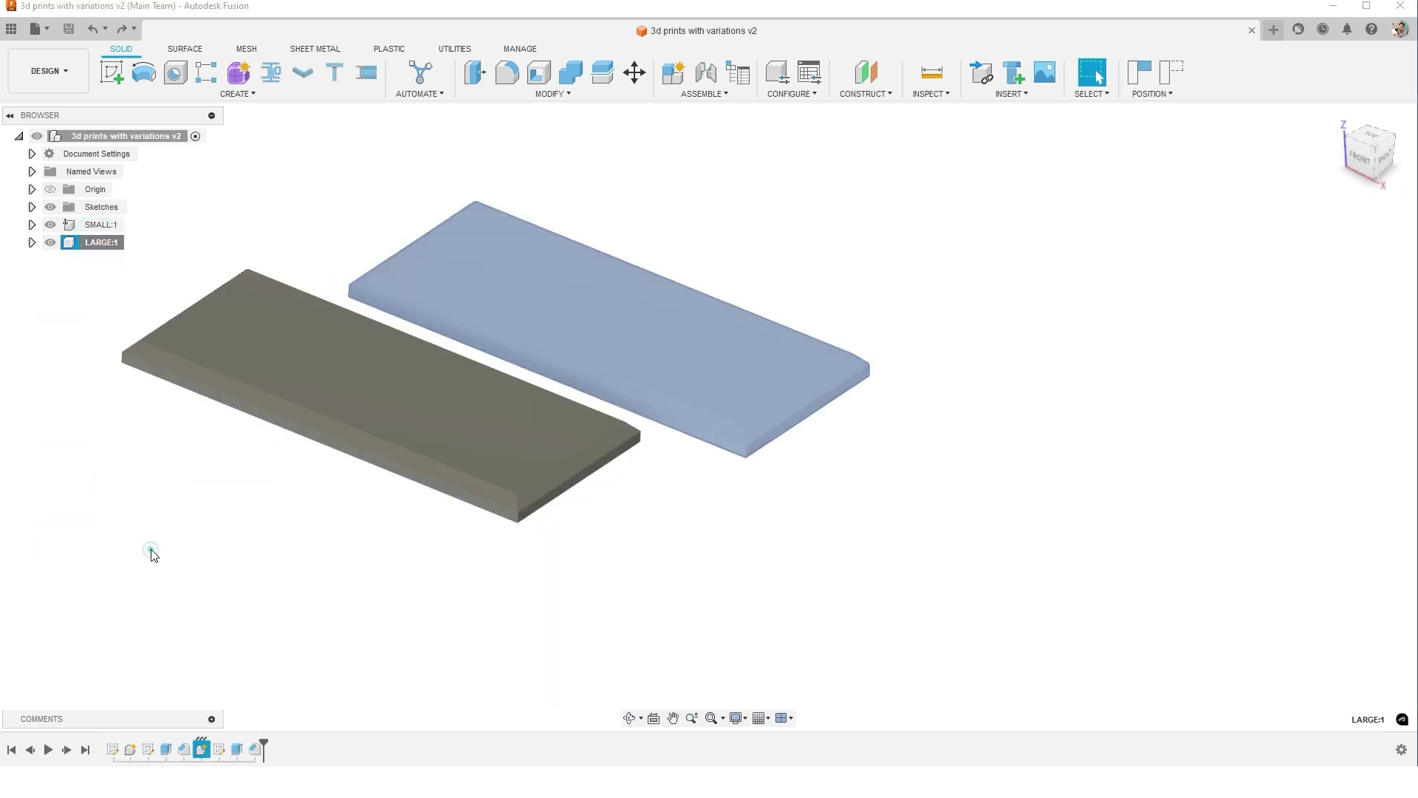
left_click(150, 137)
right_click(150, 136)
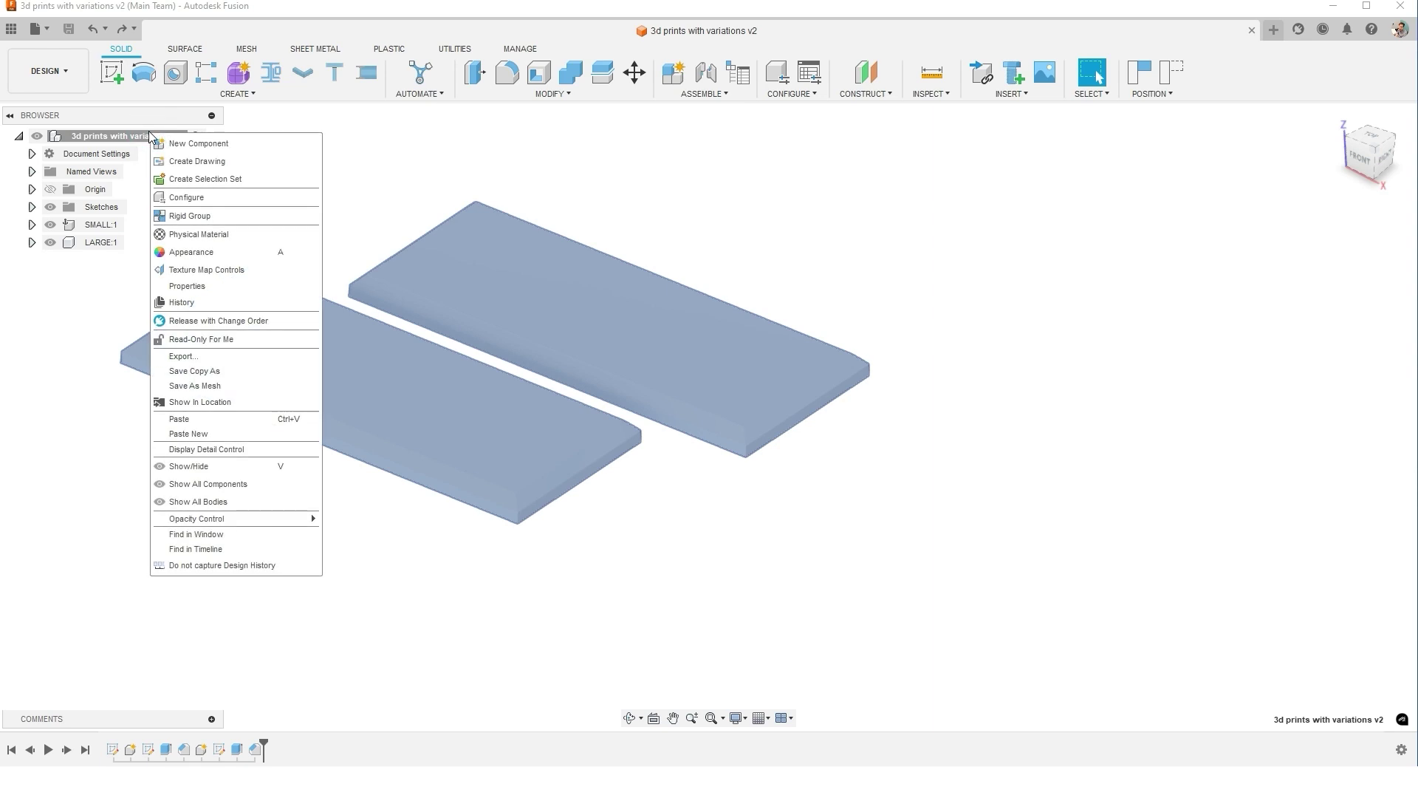
left_click(190, 434)
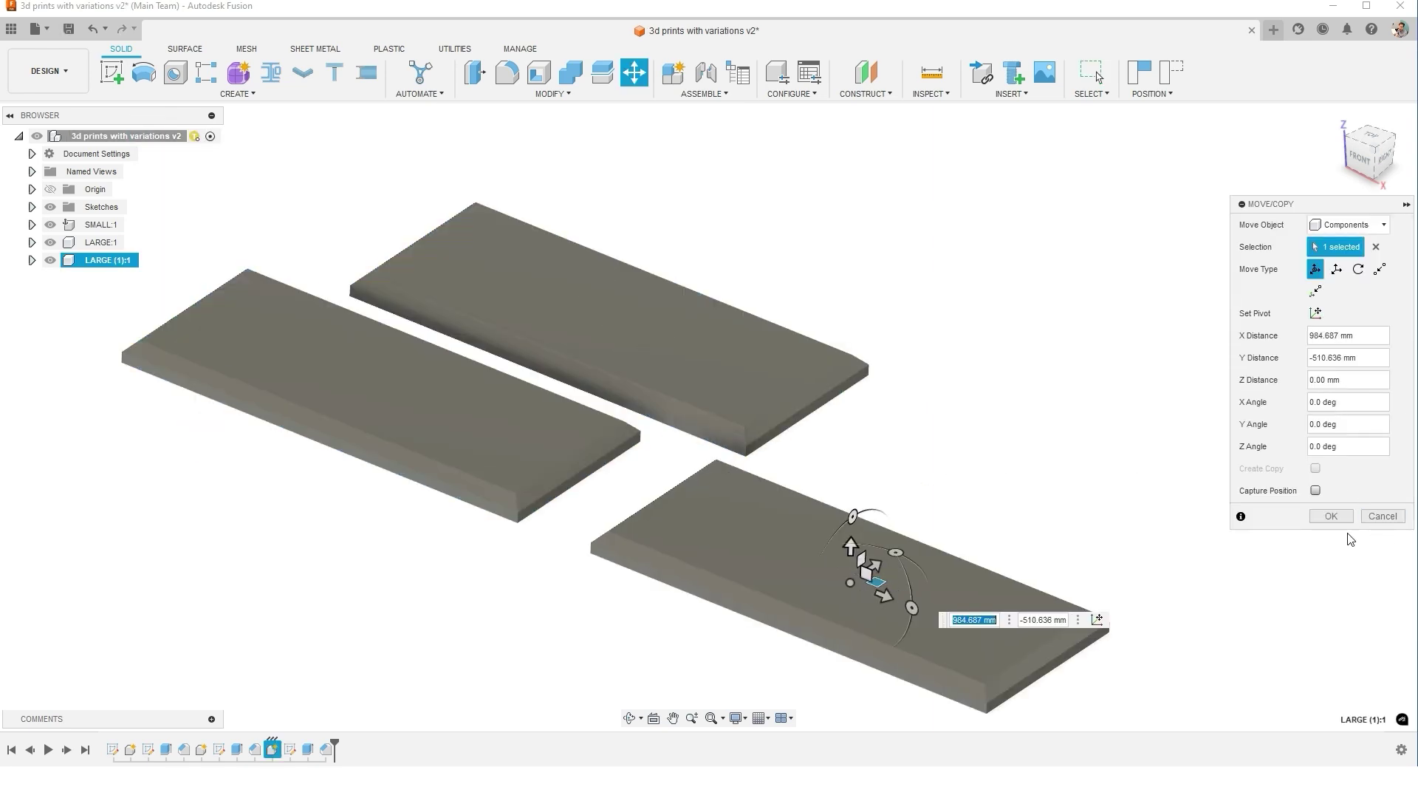
left_click(1331, 517)
Rename the pasted bench component MEDIUM
right_click(120, 260)
left_click(156, 399)
type("mEDI")
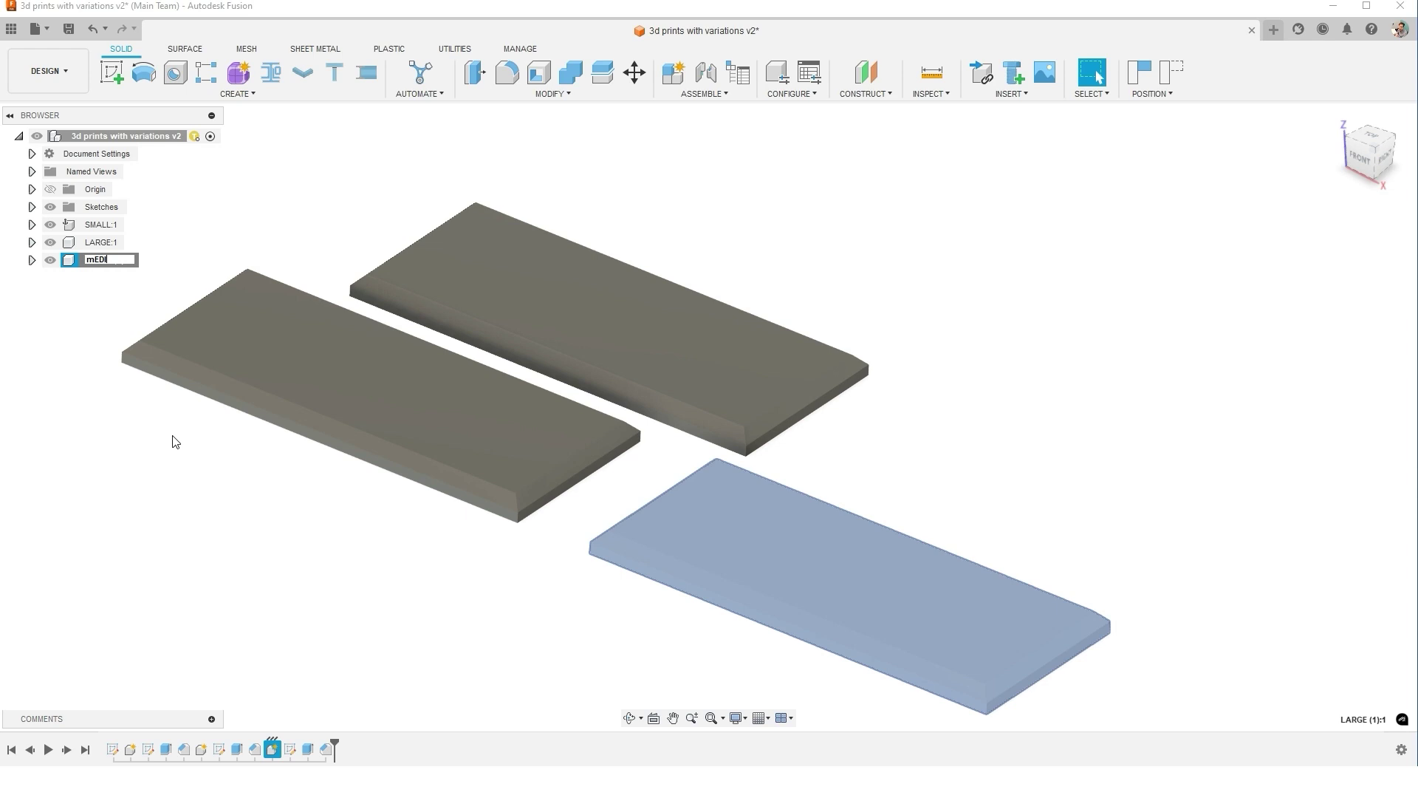
type("UM")
key("Return")
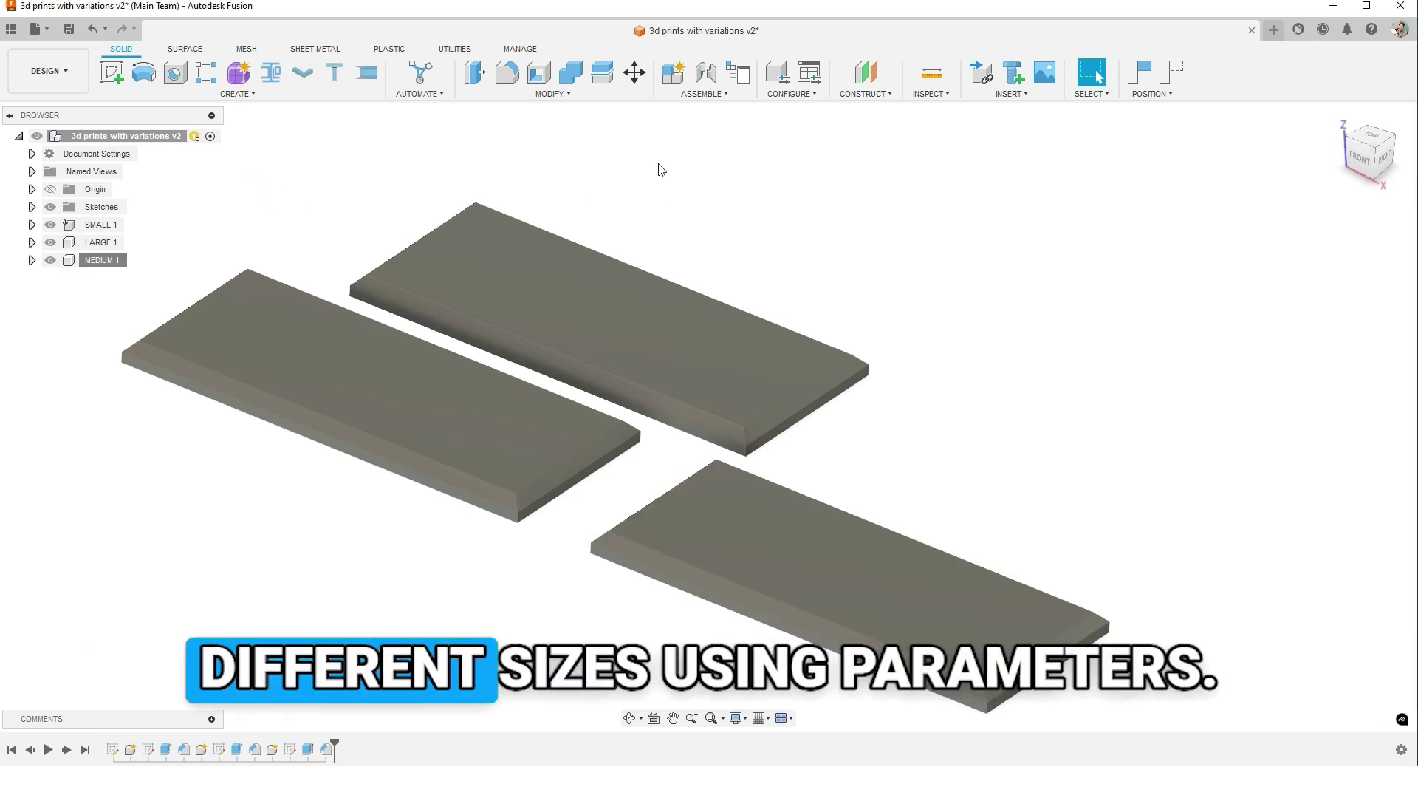
Change the bench parameters so the SMALL, LARGE and MEDIUM components have different lengths
left_click(565, 94)
left_click(512, 439)
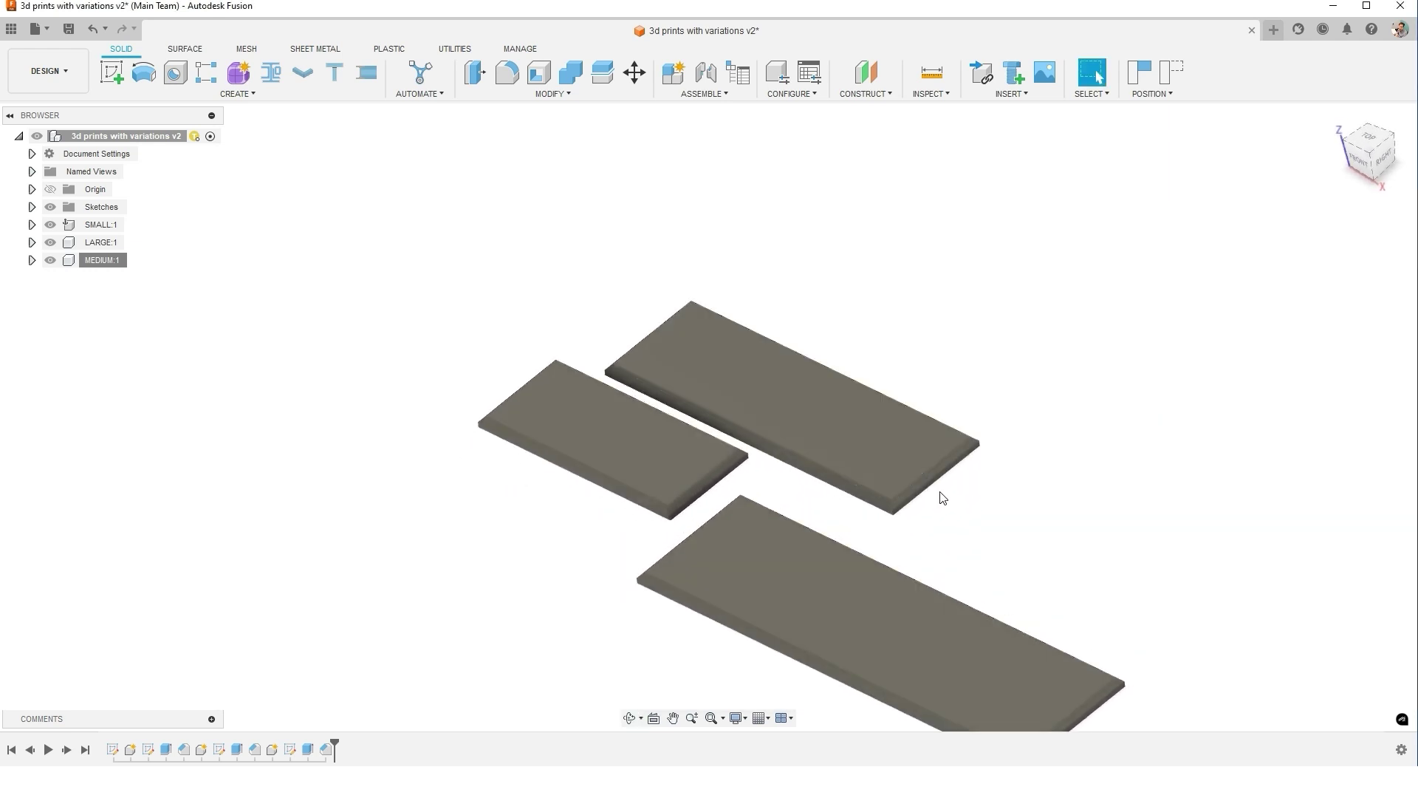
scroll(916, 514, "down", 3)
scroll(958, 625, "up", 3)
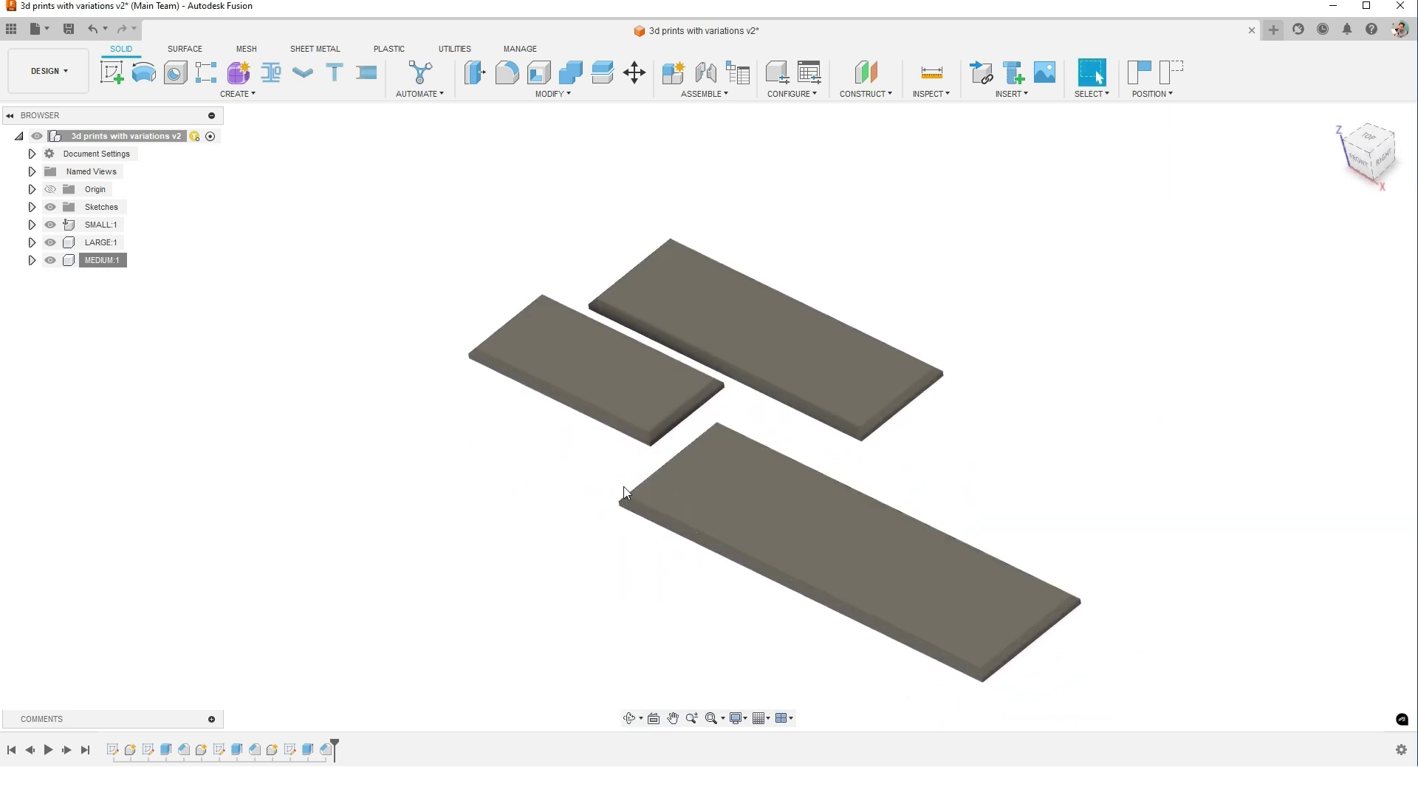
right_click(135, 136)
left_click(421, 145)
middle_click_drag(421, 202, 460, 365, "shift")
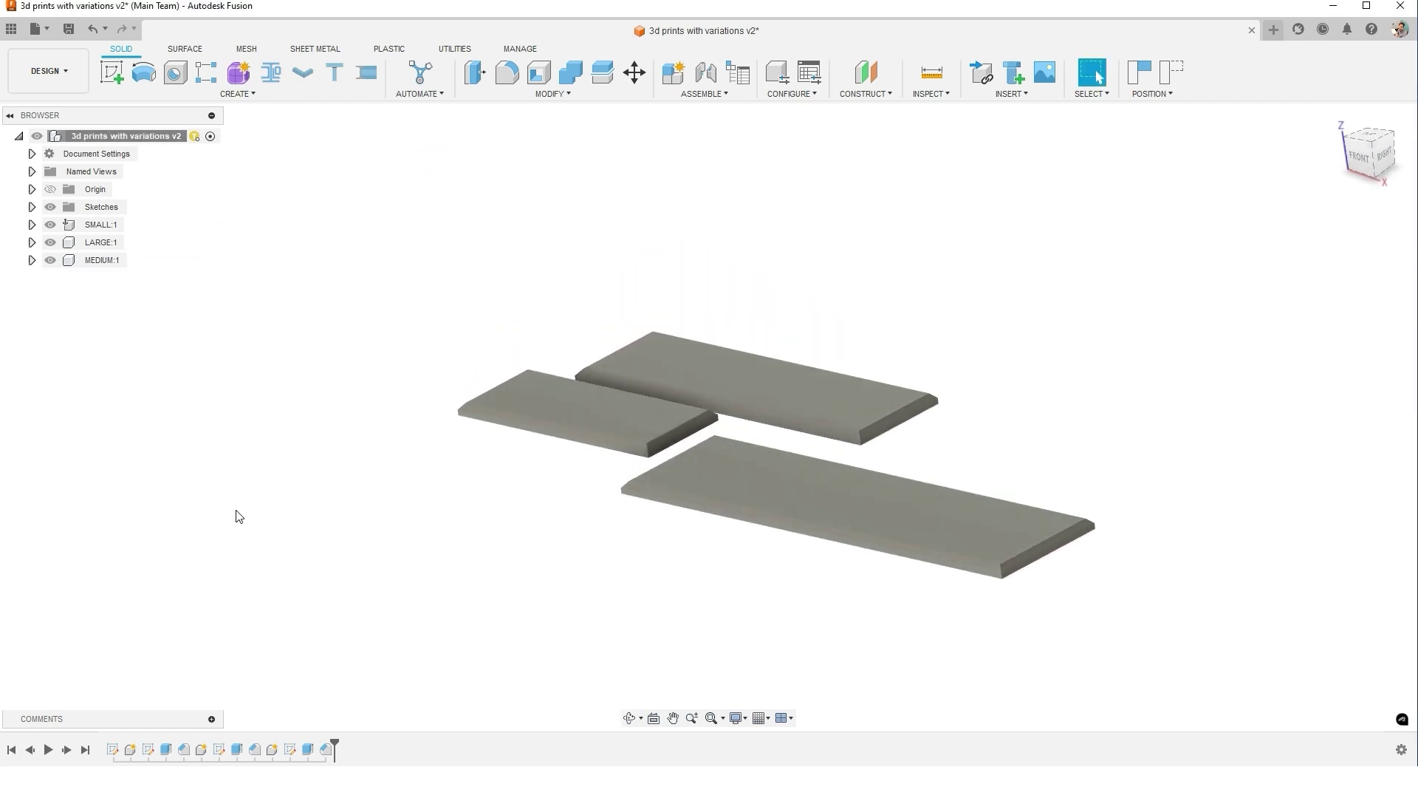
left_click(550, 94)
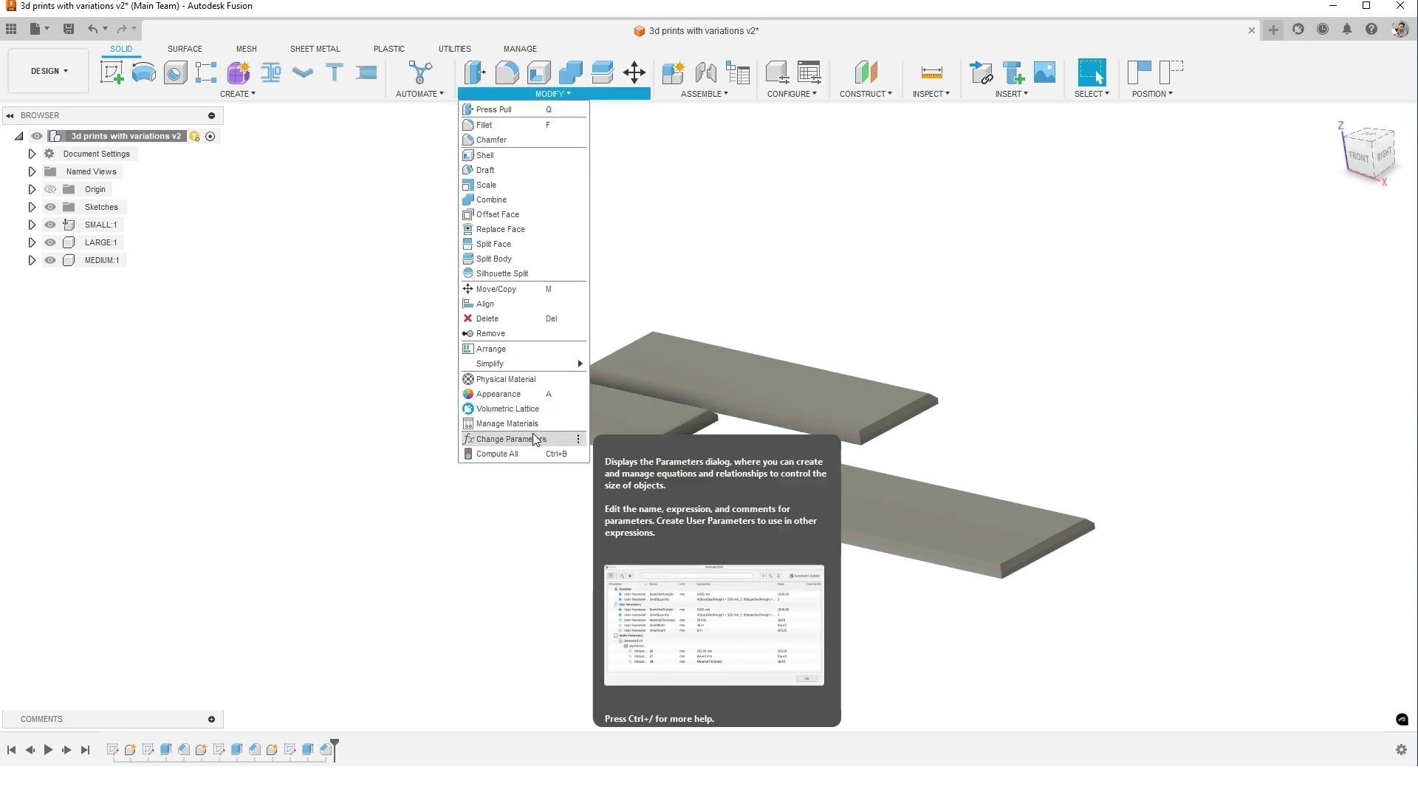
left_click(628, 275)
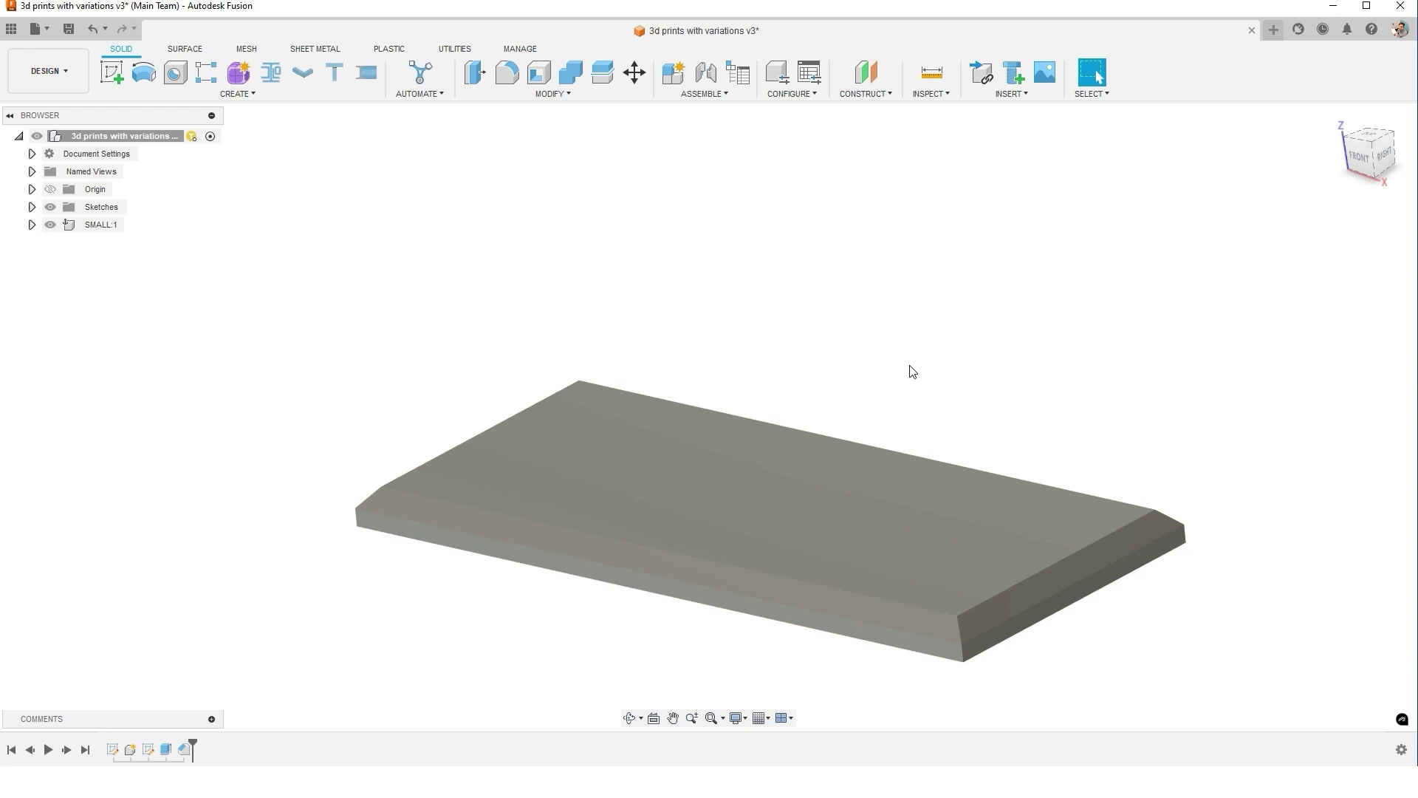
Set the SMALL component's length parameter to 1200 mm
scroll(981, 568, "up", 3)
scroll(931, 566, "down", 2)
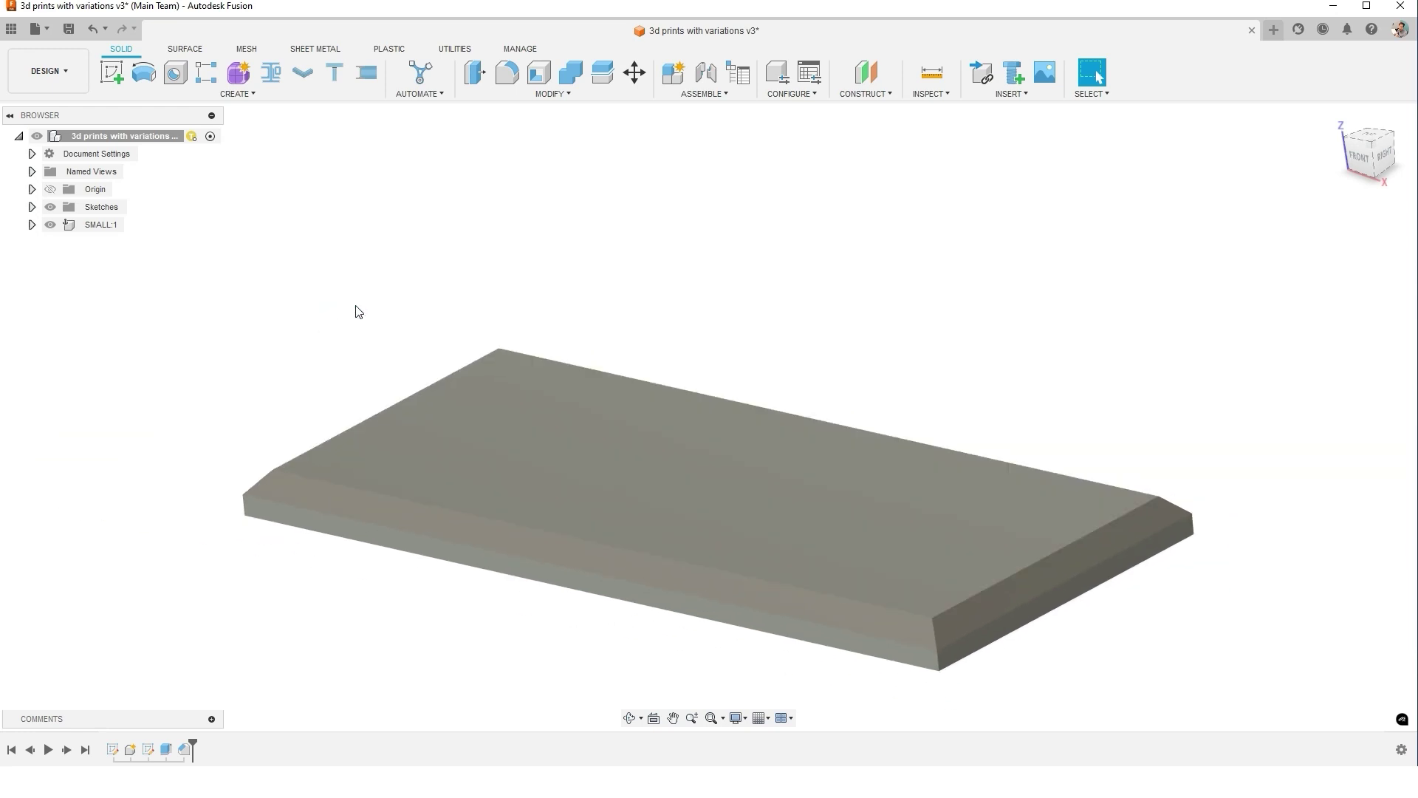
left_click(546, 91)
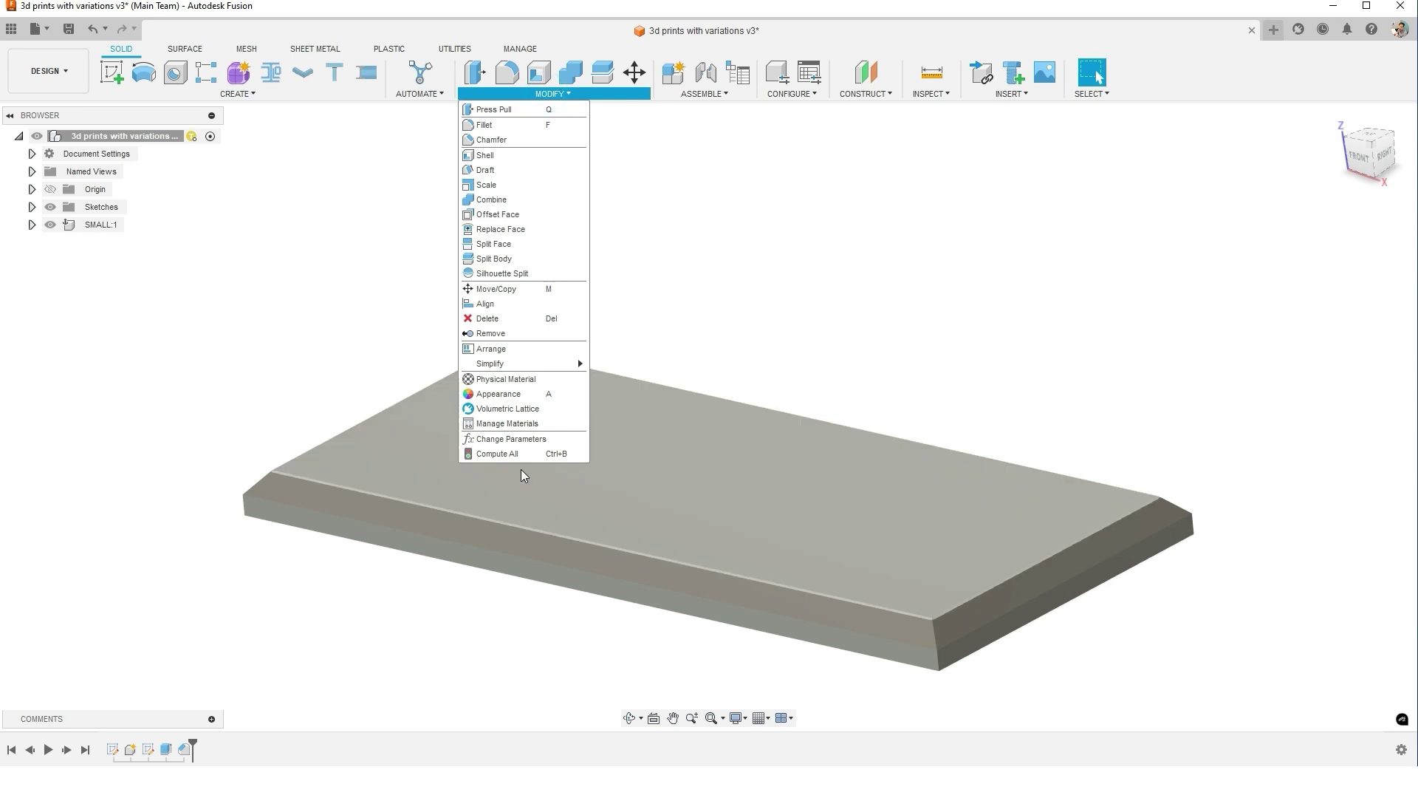
left_click(520, 440)
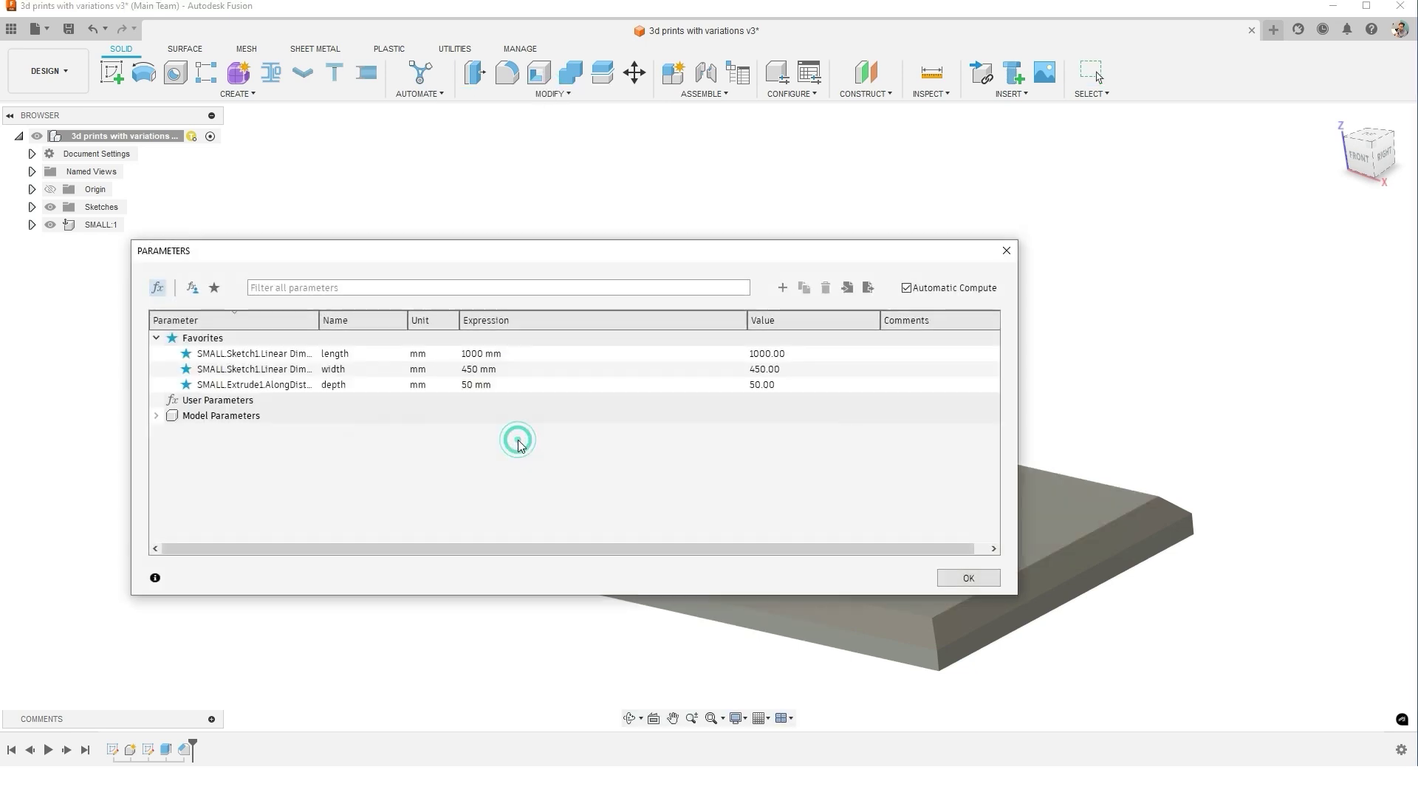
left_click(480, 355)
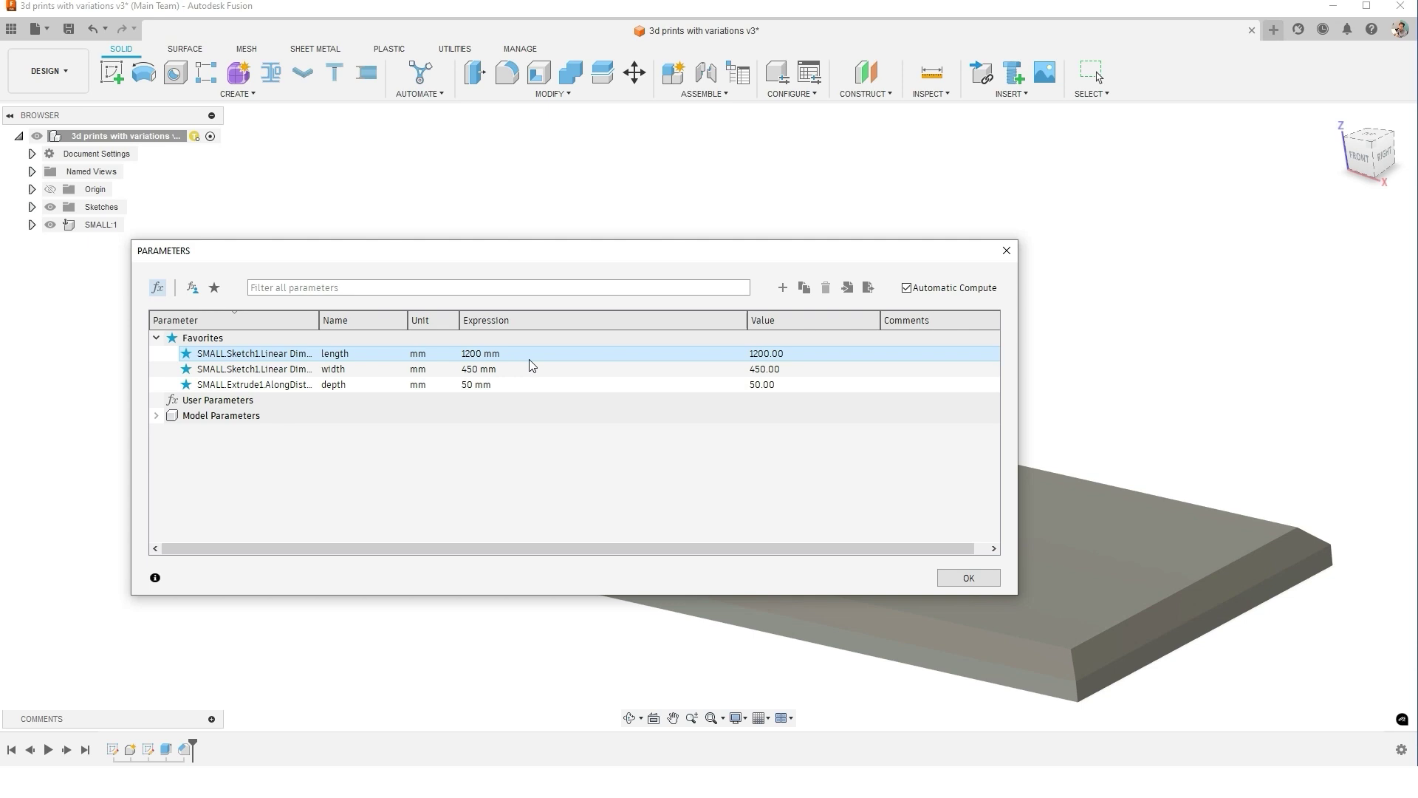
Accept the parameter change and save a copy of the entire design as a separate file in the 2024 Videos location
left_click(966, 577)
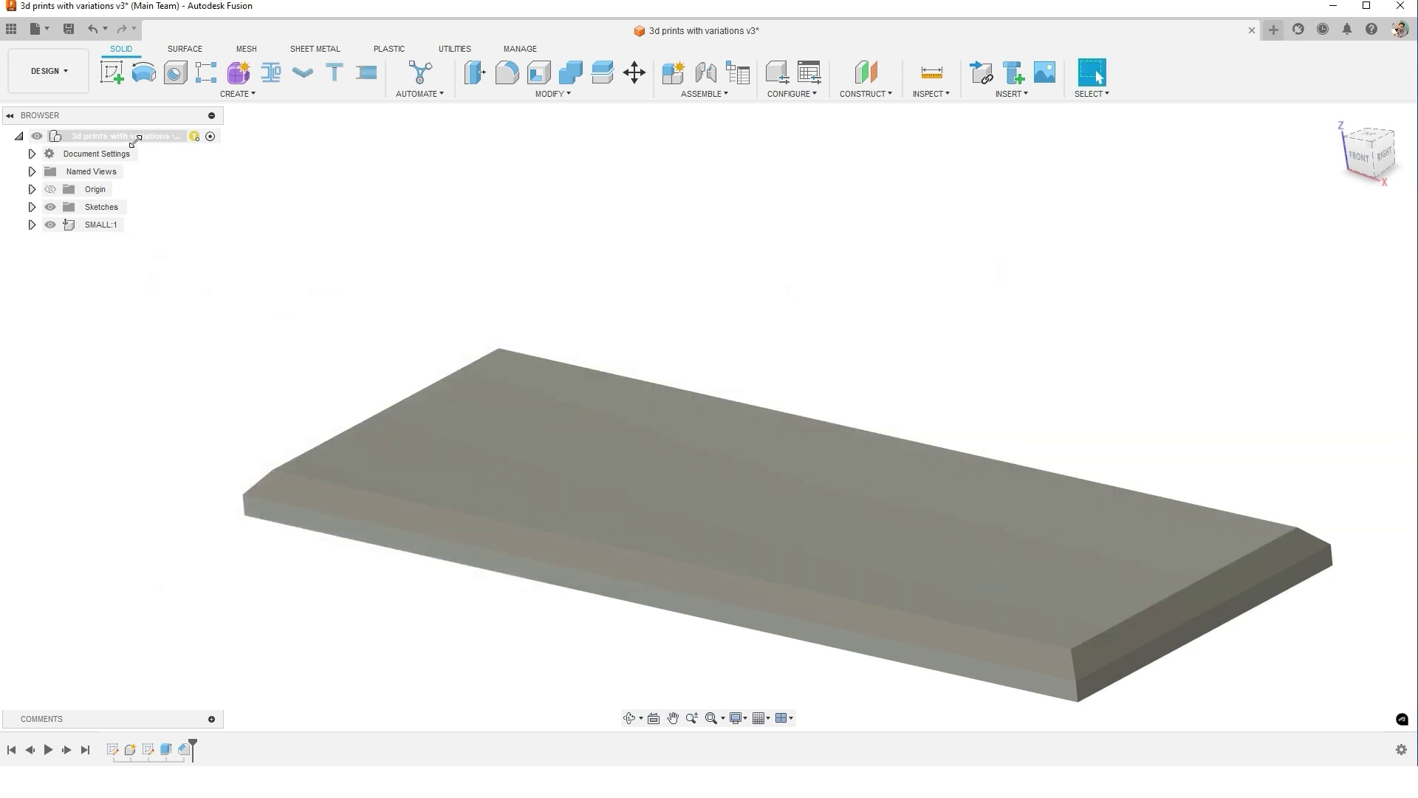
right_click(135, 140)
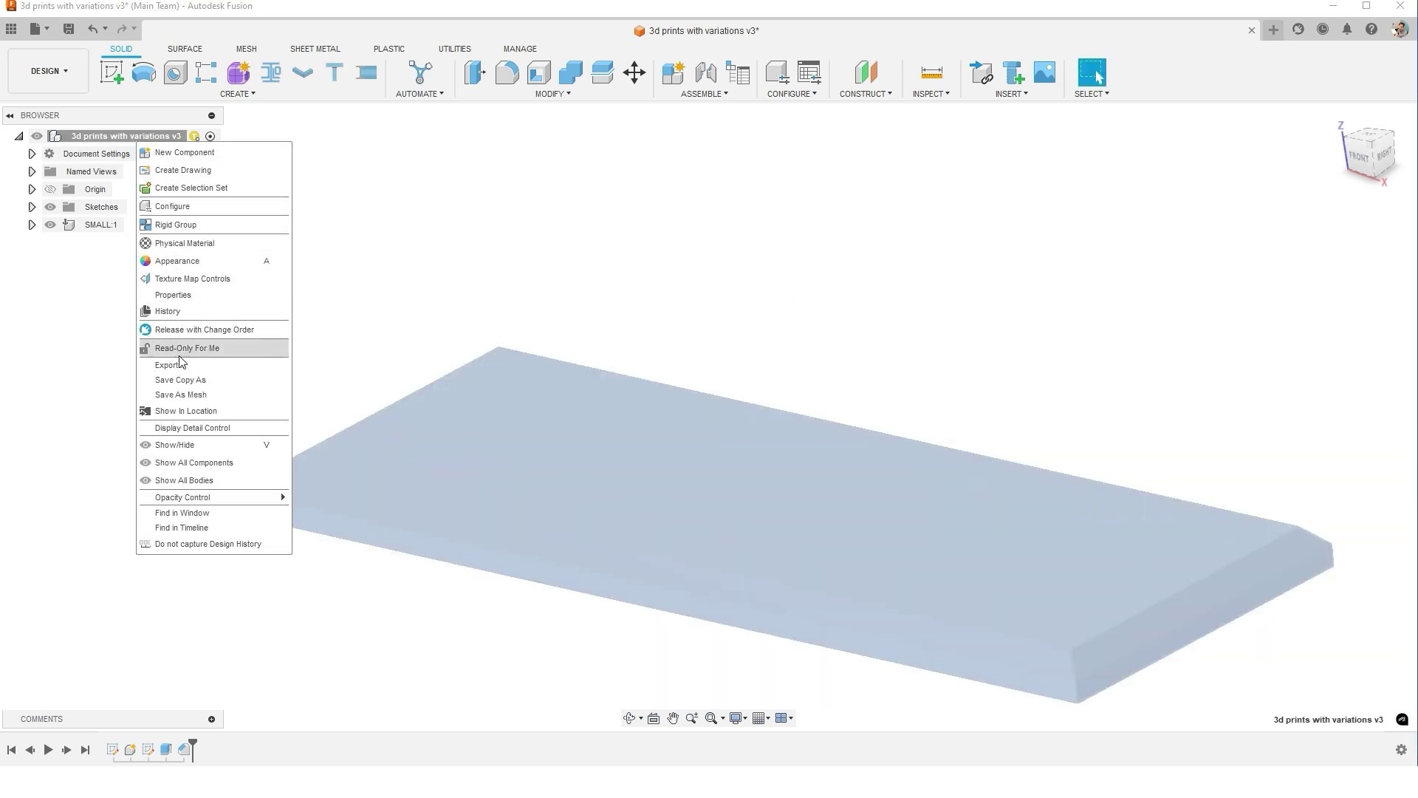
left_click(188, 384)
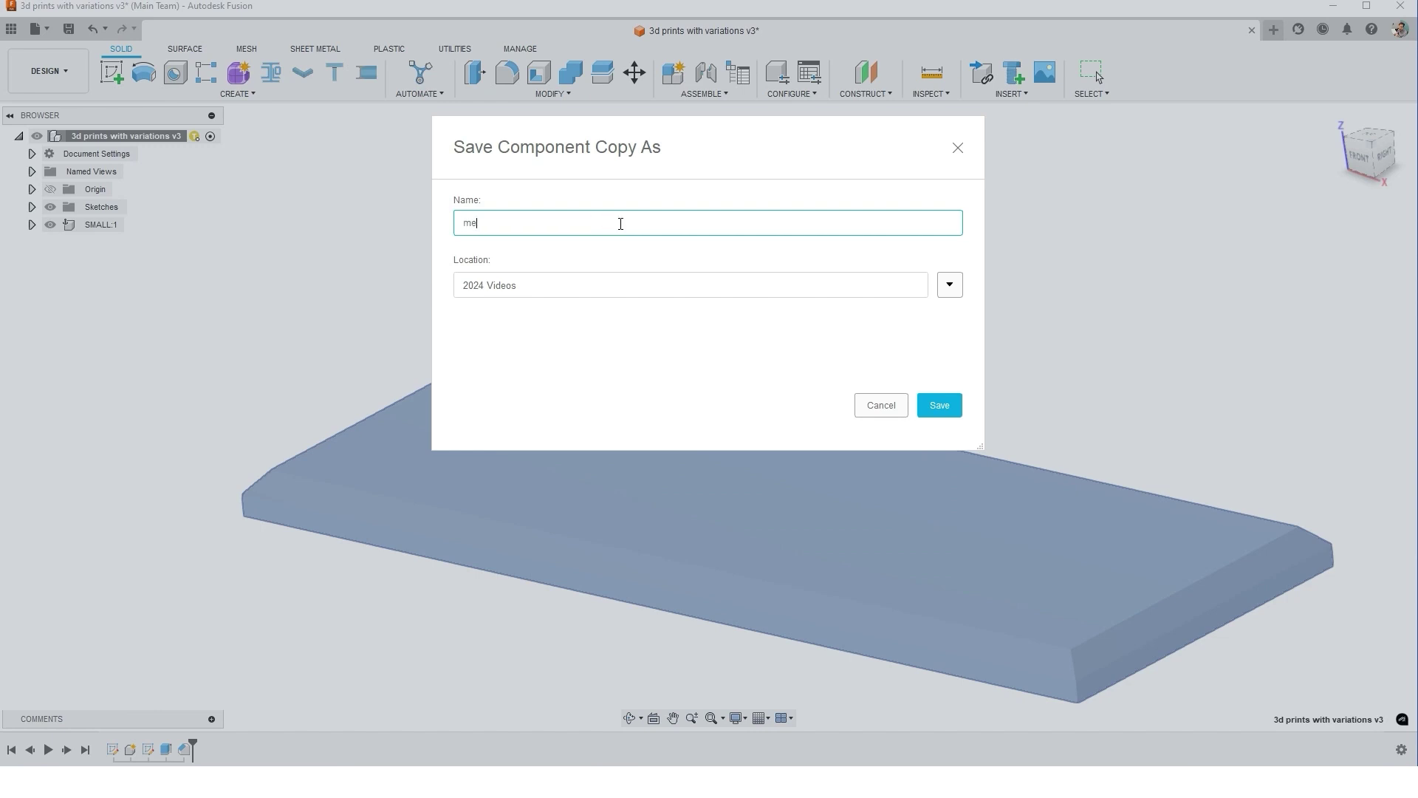
left_click(941, 405)
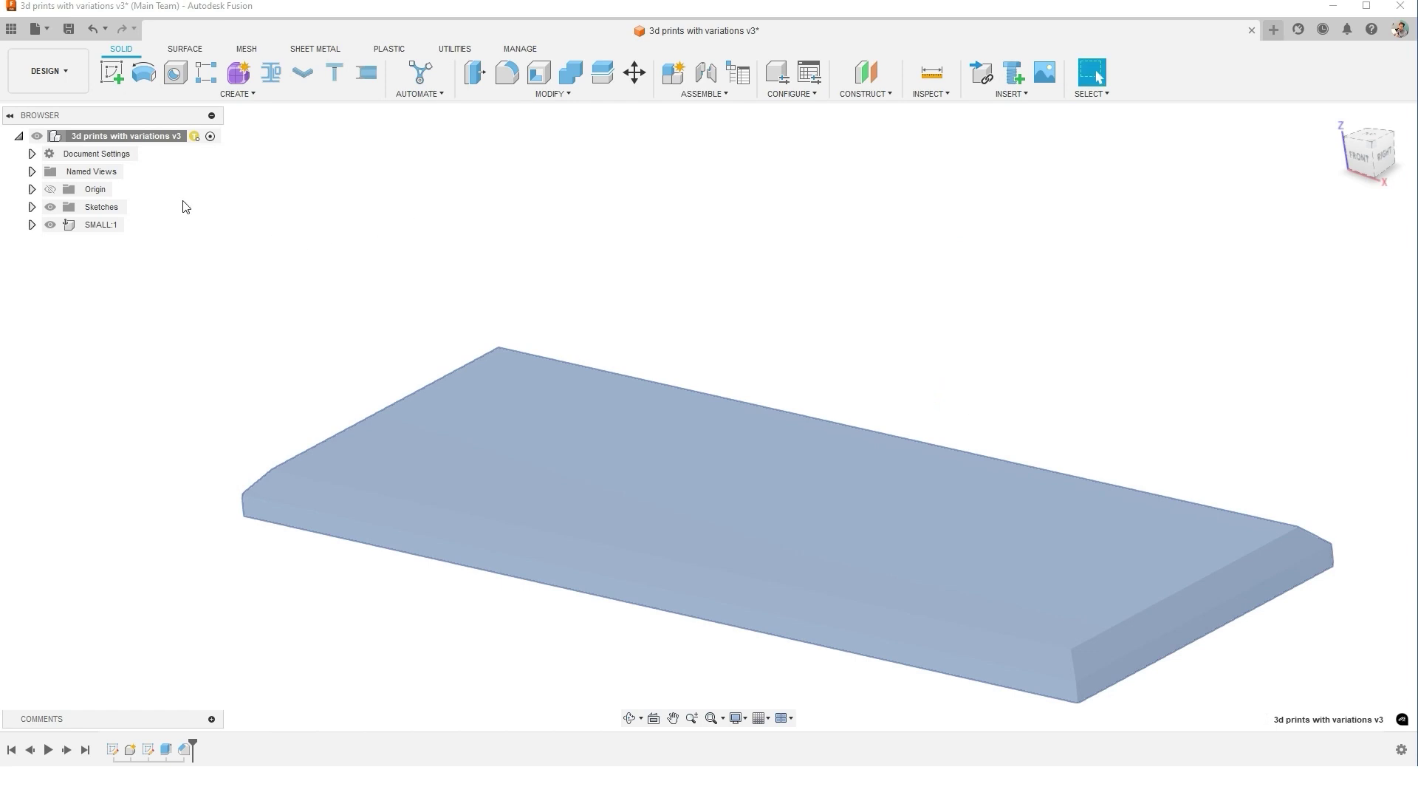
Increase the bench's length parameter to produce a longer variation
left_click(561, 95)
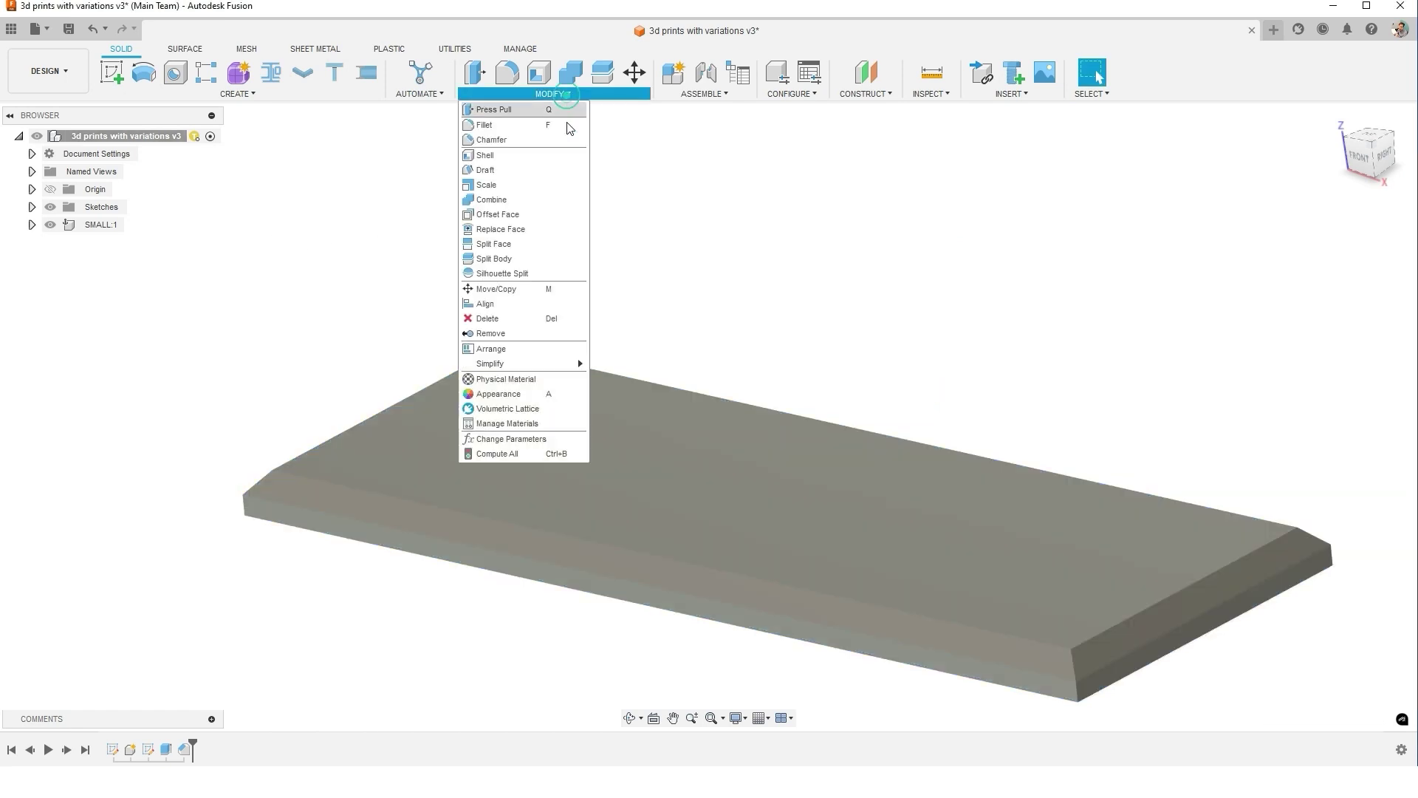
left_click(538, 440)
double_click(471, 353)
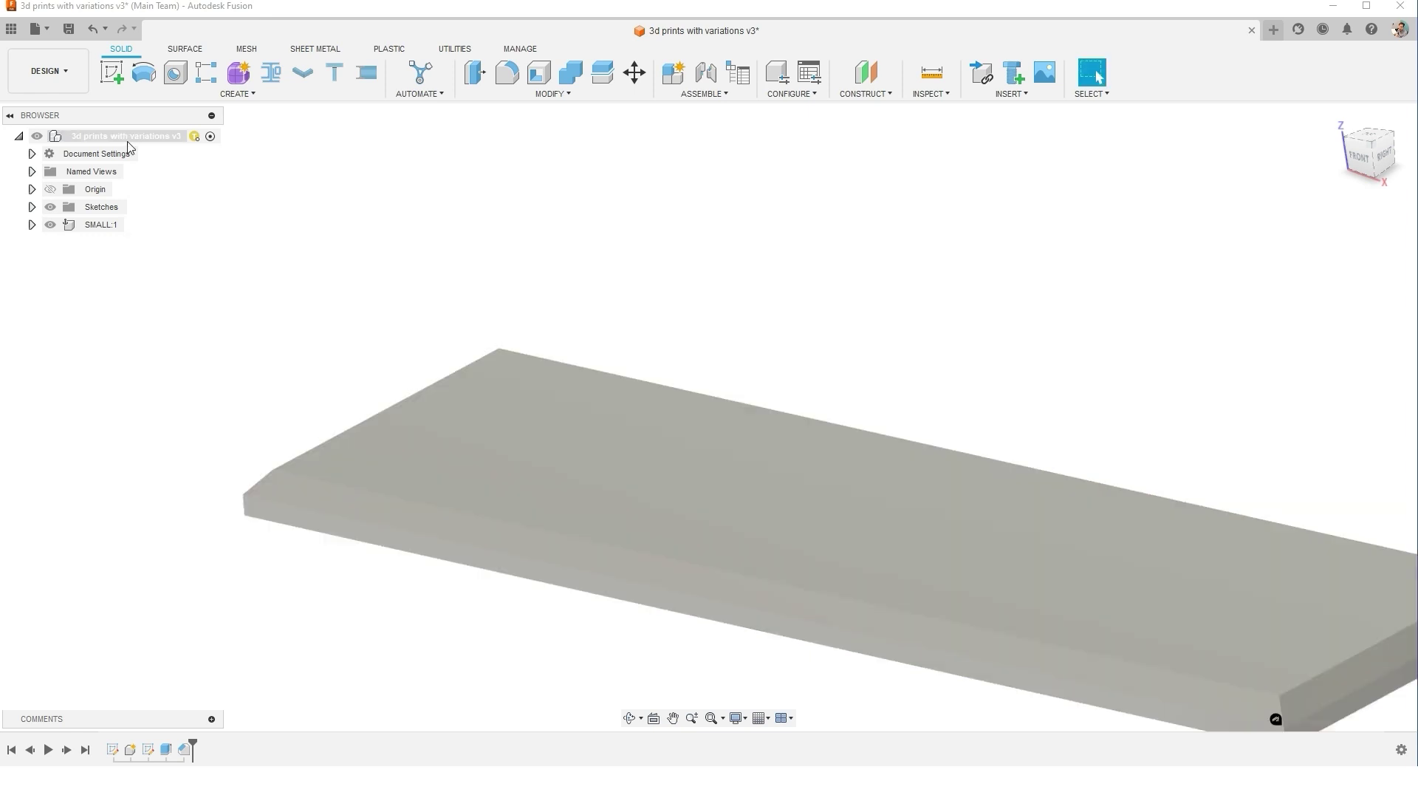
Save a copy of the lengthened bench design as another separate file under its own name
right_click(128, 140)
left_click(198, 384)
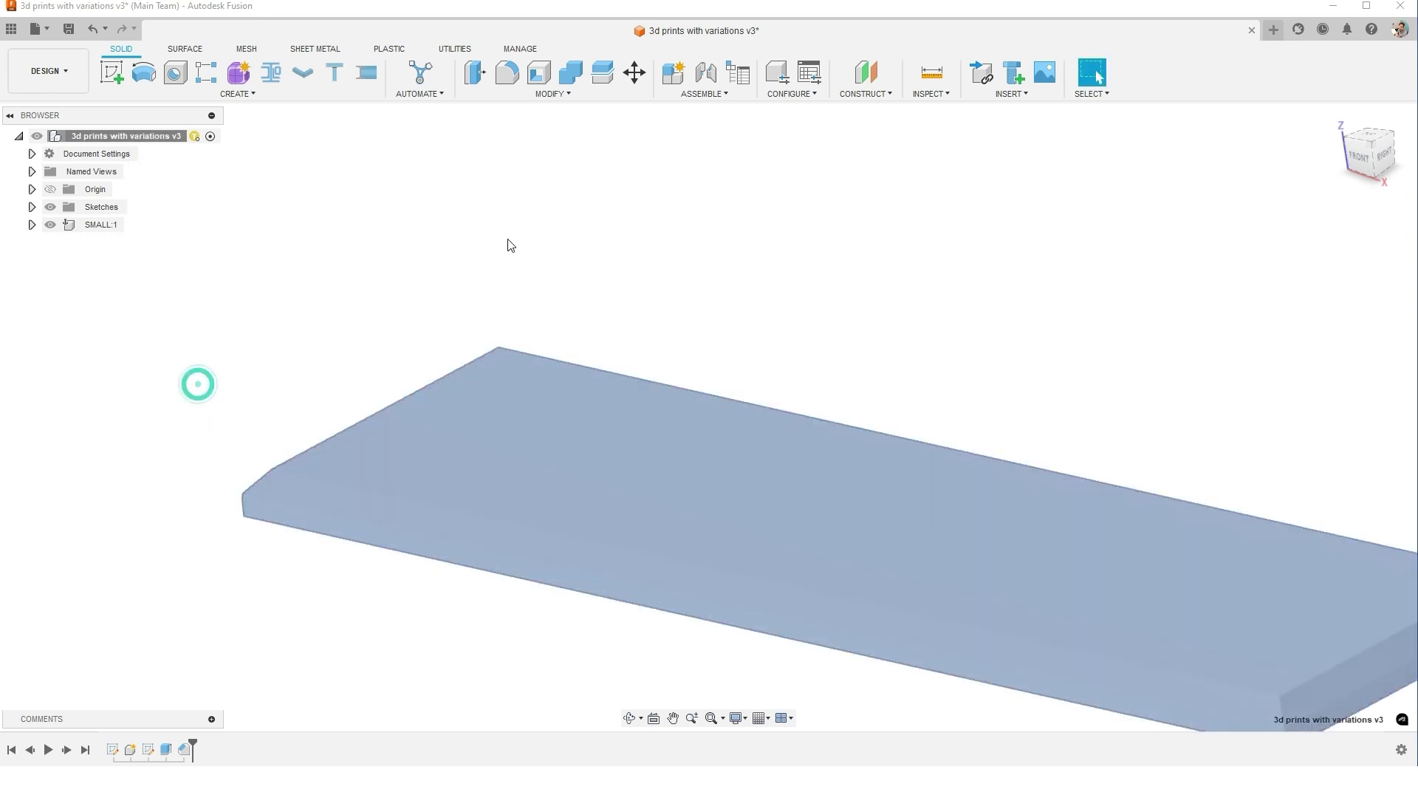
left_click(603, 217)
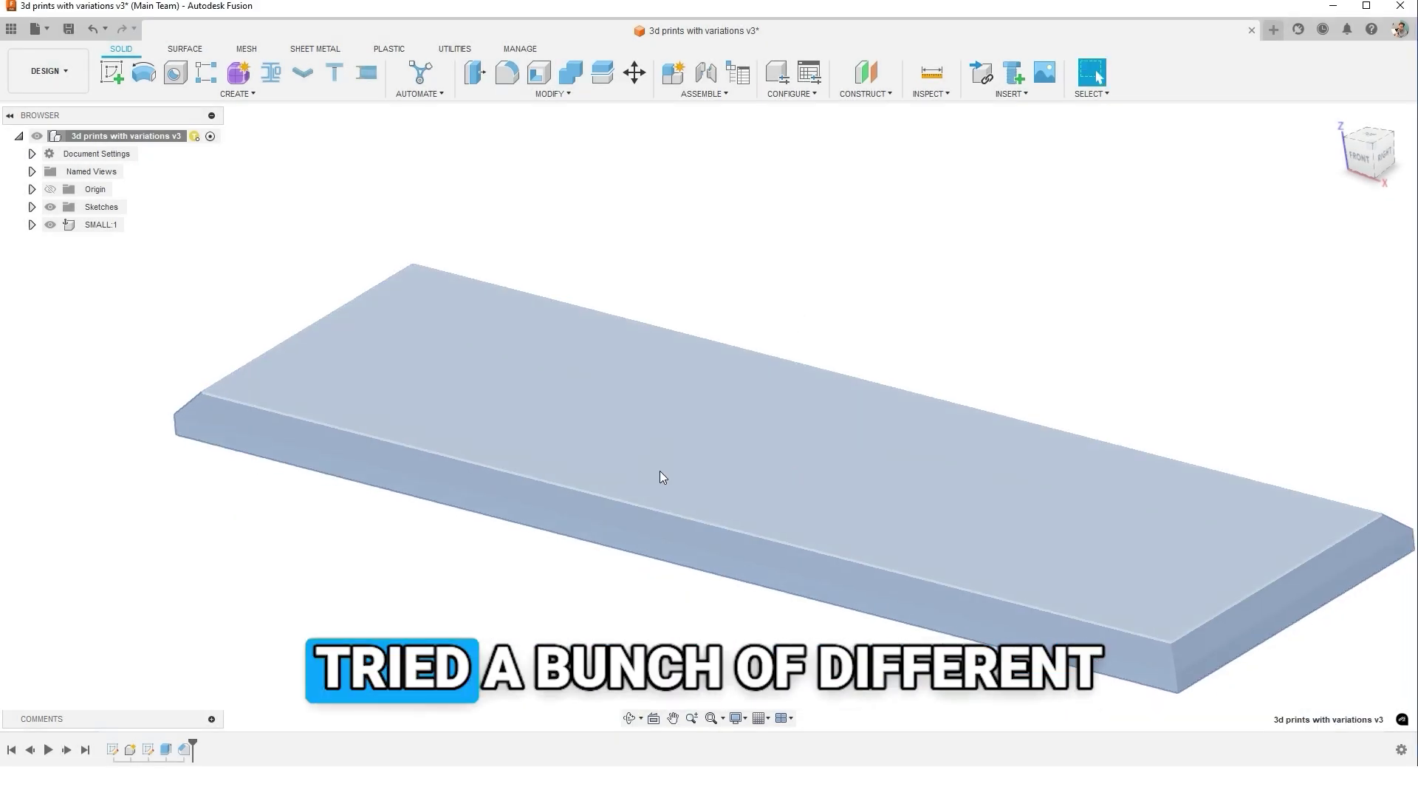
middle_click_drag(1181, 529, 1283, 383, "shift")
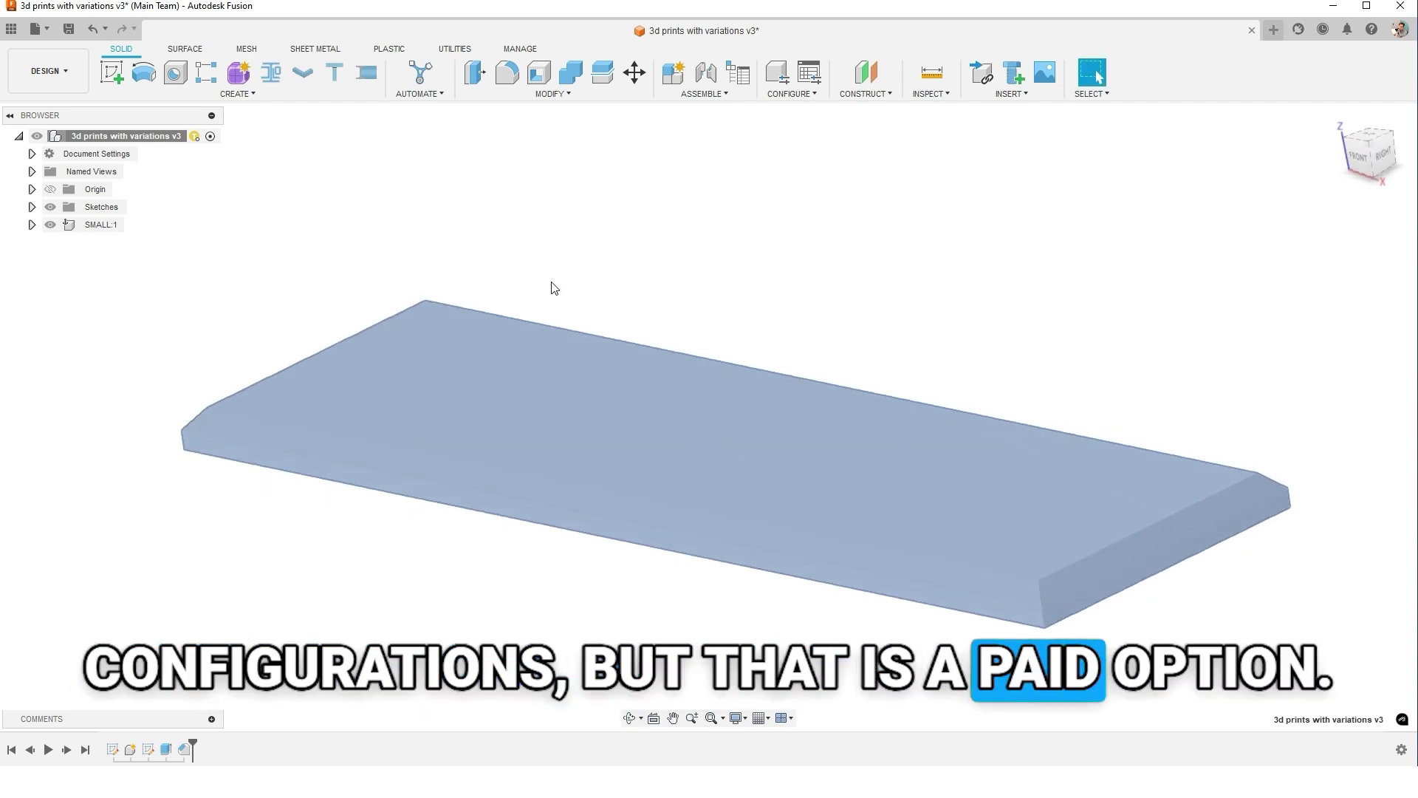
middle_click_drag(633, 275, 632, 288, "shift")
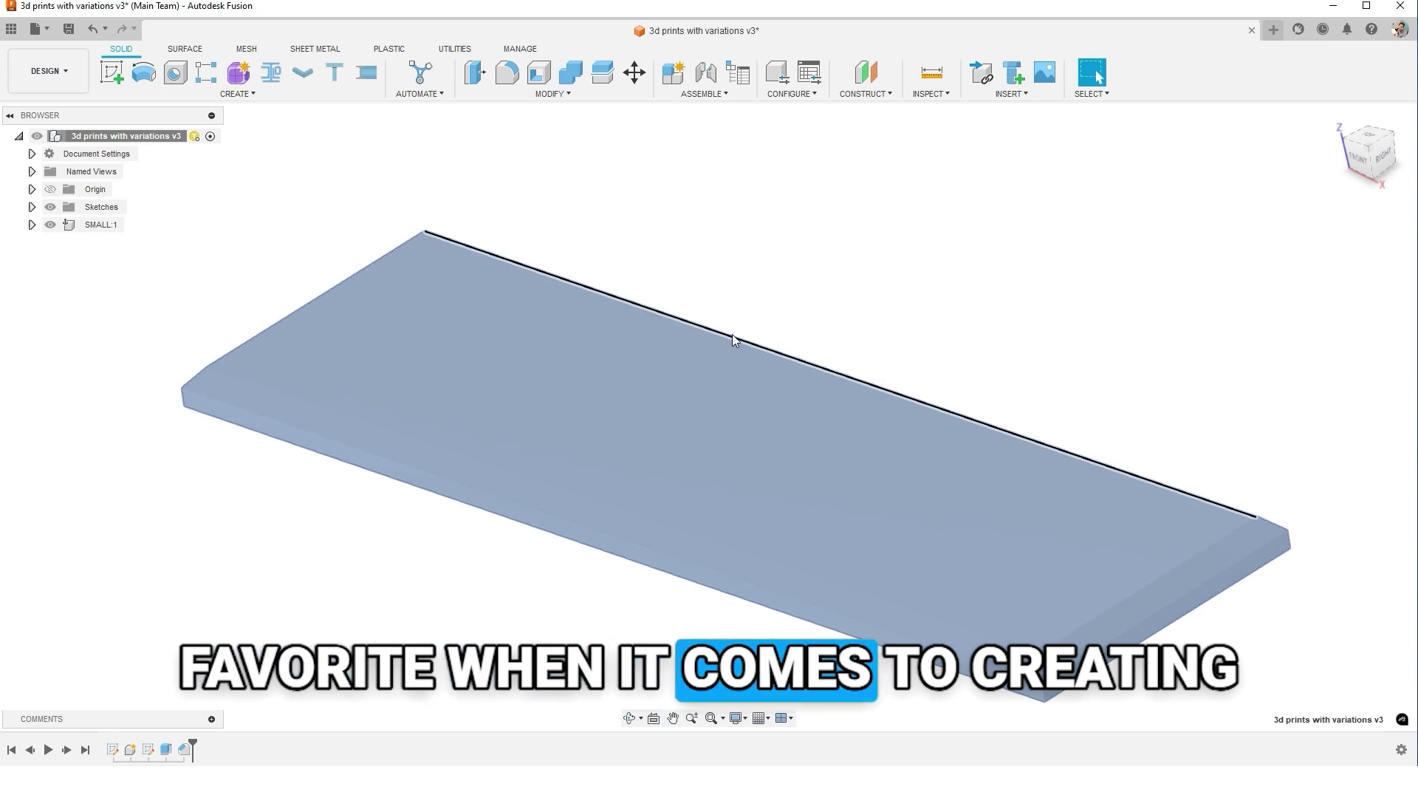